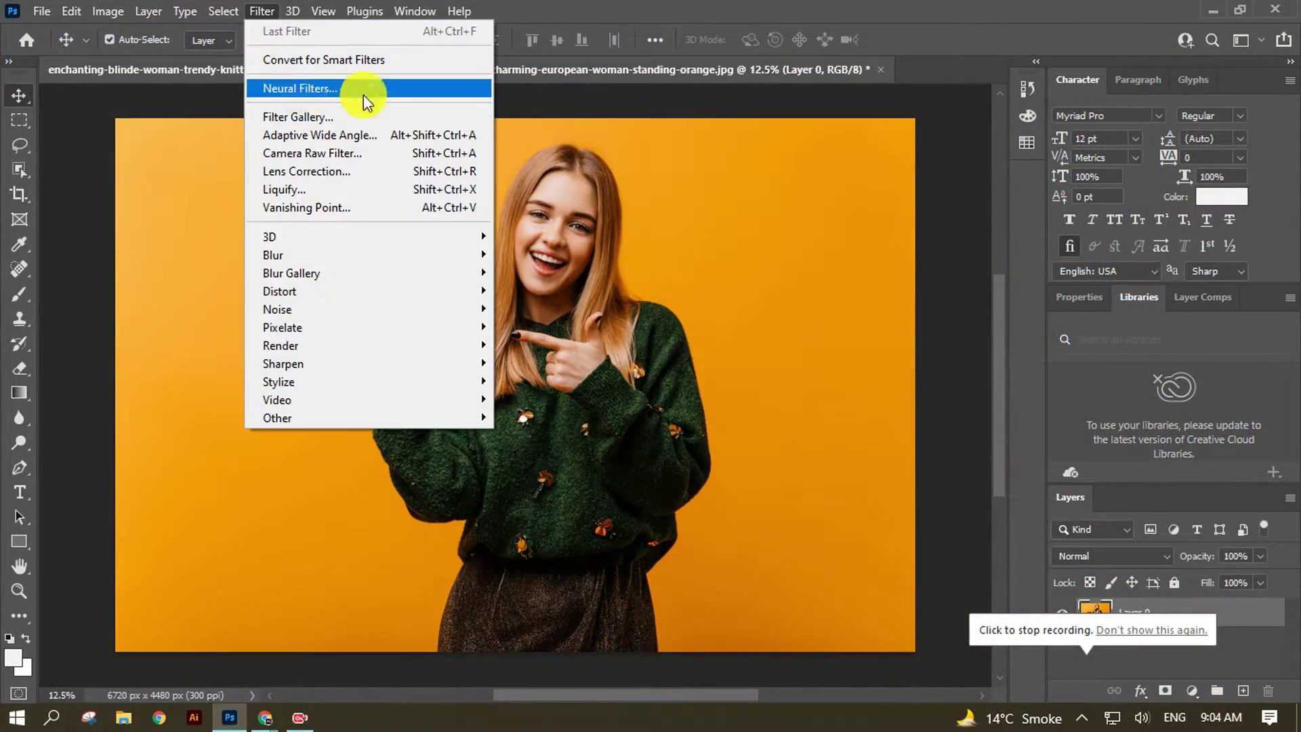
Open Neural Filters on the portrait and find that Landscape Mixer reports 'The filter is not available.'.
{"action": "left_click", "coordinate": [364, 95]}
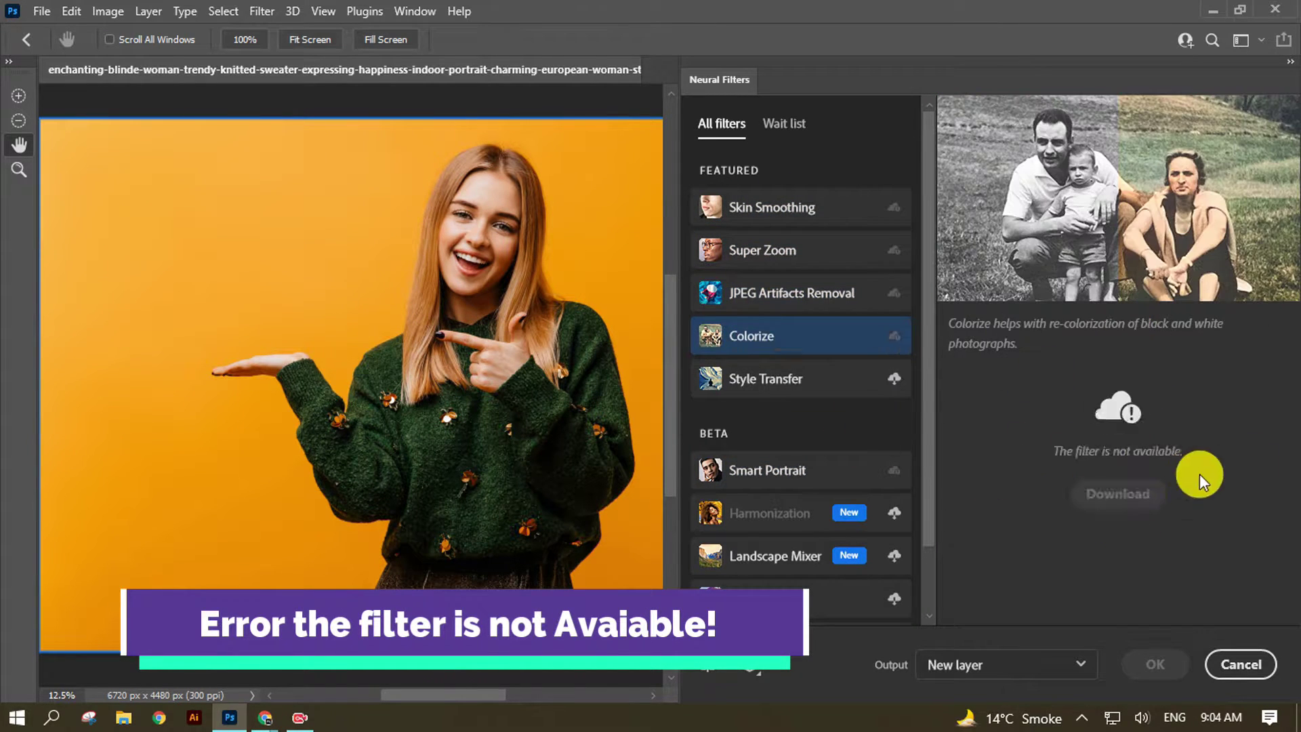
{"action": "left_click", "coordinate": [798, 562]}
{"action": "mouse_move", "coordinate": [264, 718]}
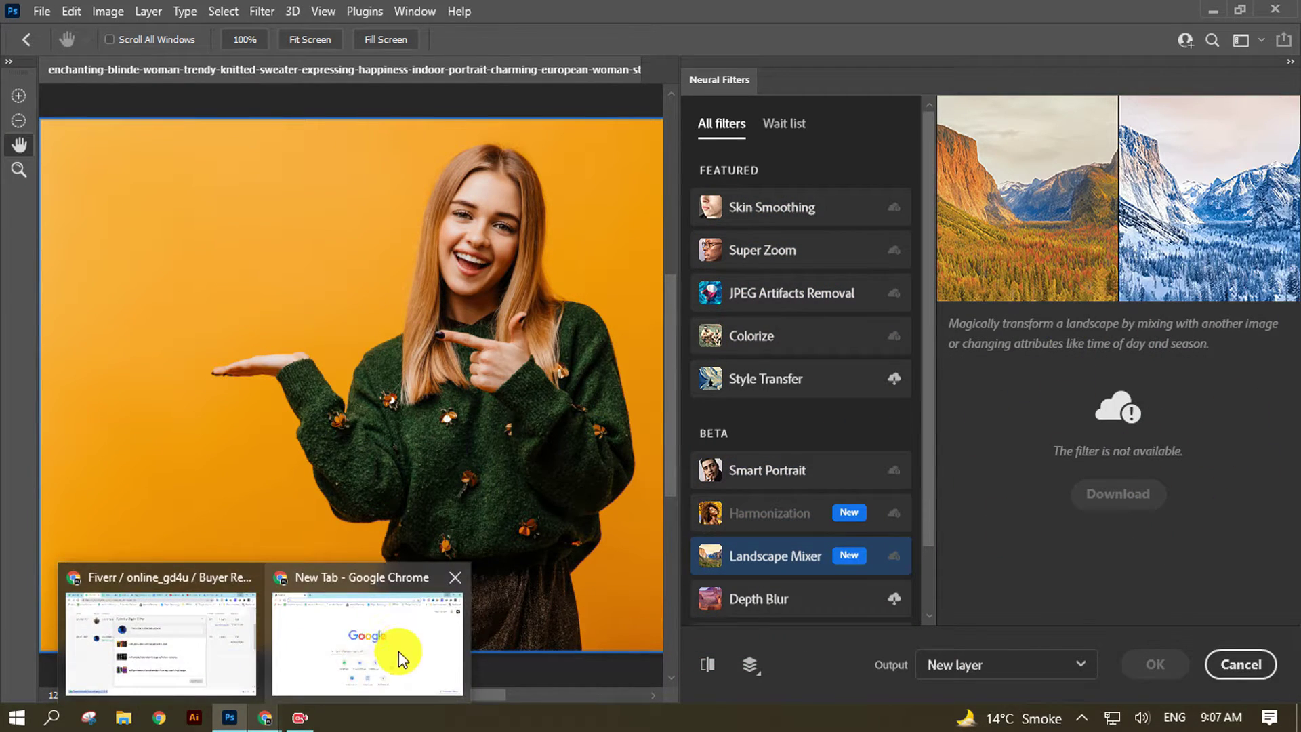
Search Chrome for 'download adobe creative cloud' and open Adobe's Creative Cloud desktop app page.
{"action": "left_click", "coordinate": [366, 645]}
{"action": "type", "text": "d"}
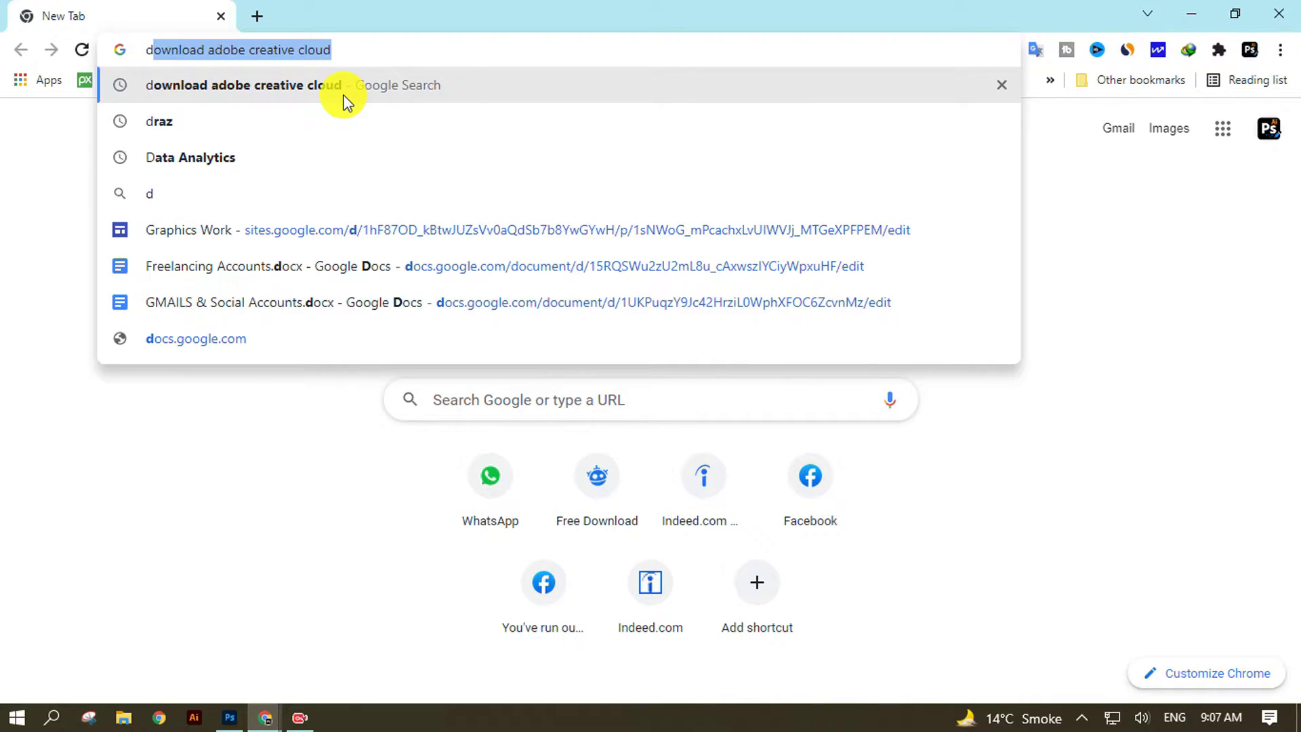
{"action": "left_click", "coordinate": [344, 101]}
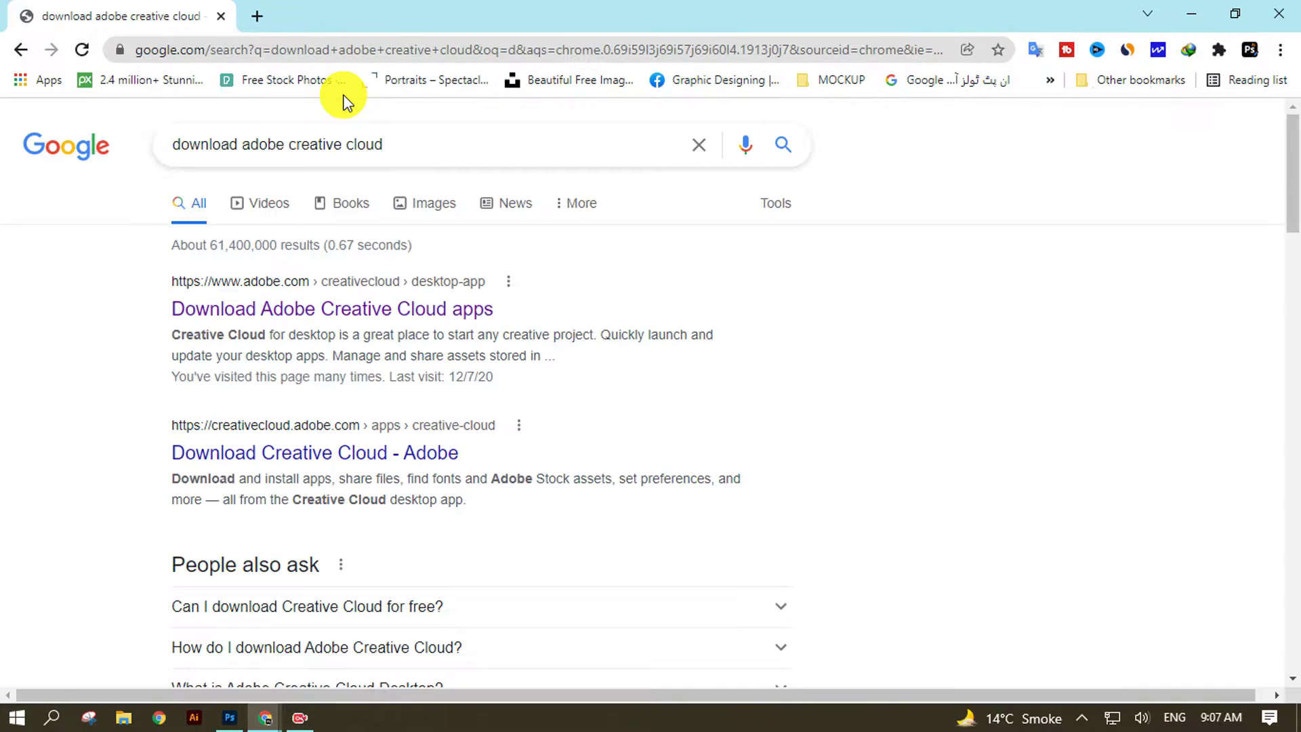
{"action": "left_click", "coordinate": [393, 307]}
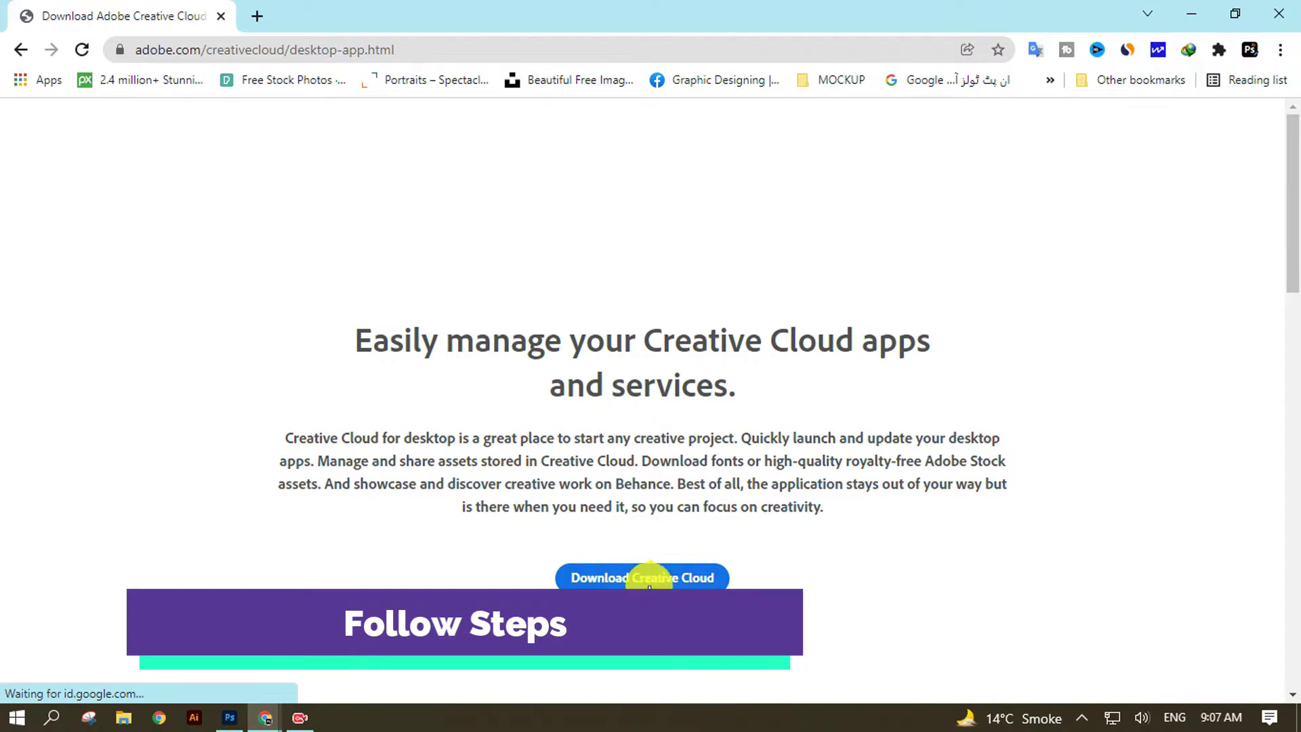
Download Creative_Cloud_Set-Up.exe and open its folder to run the installer.
{"action": "left_click", "coordinate": [650, 584]}
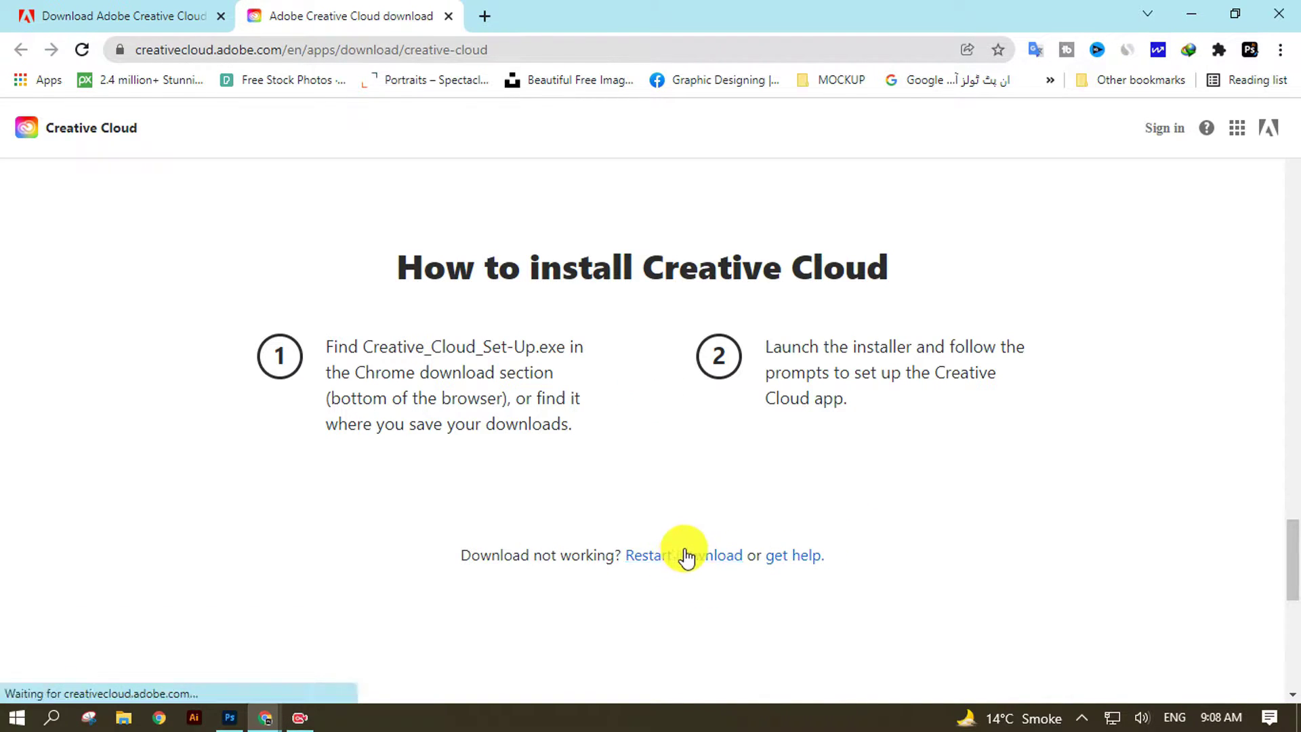
{"action": "left_click", "coordinate": [683, 557]}
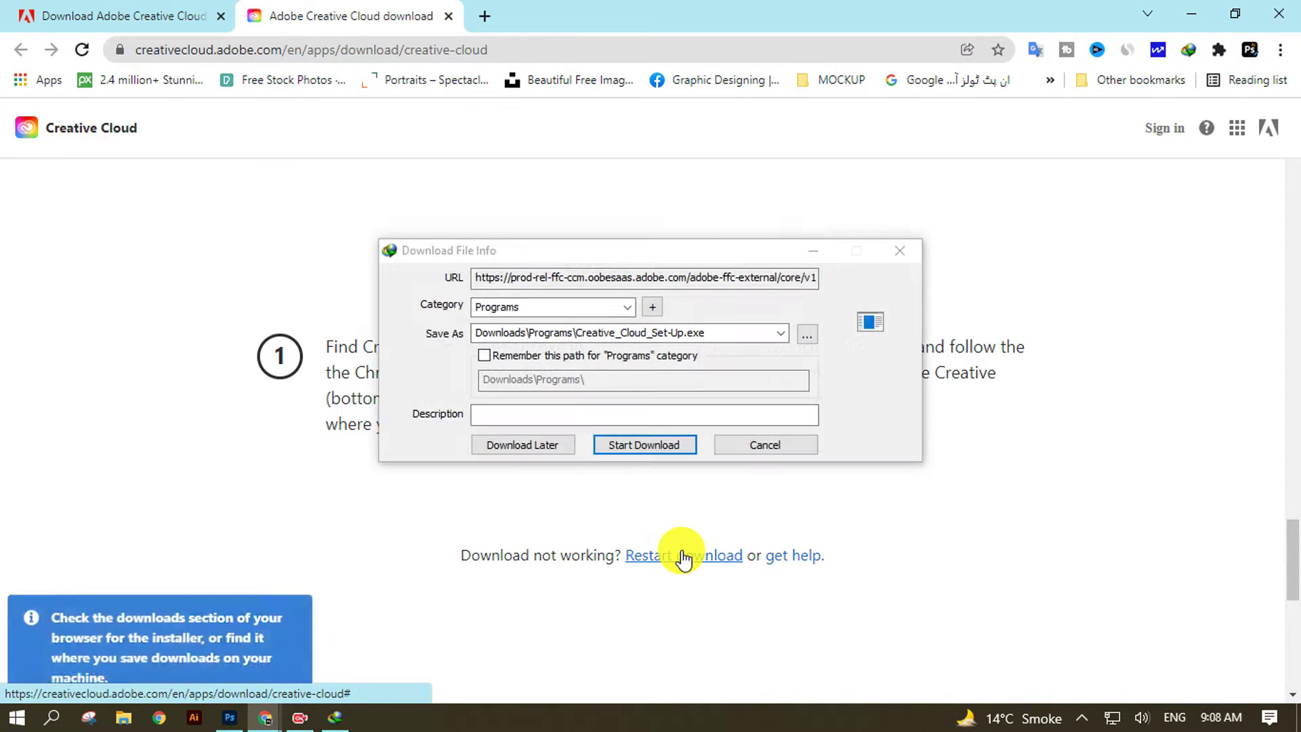
{"action": "left_click", "coordinate": [664, 444]}
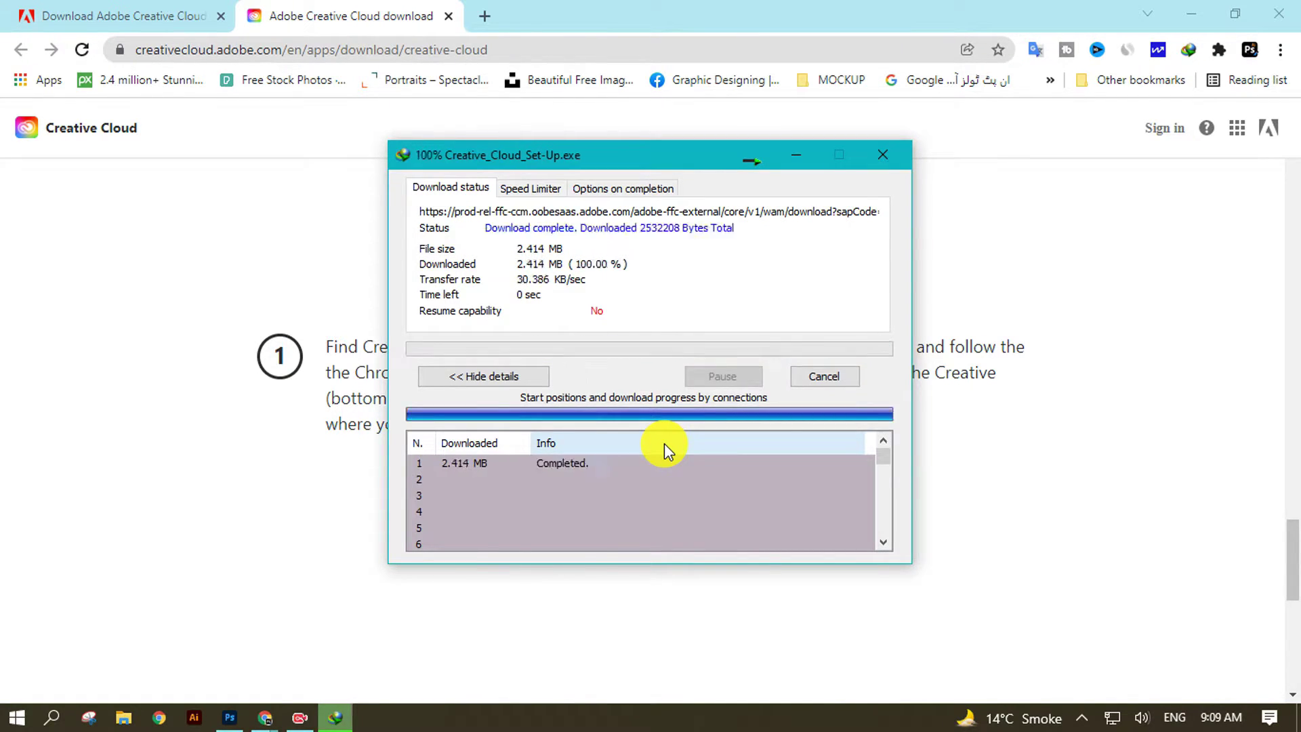
{"action": "left_click", "coordinate": [686, 420]}
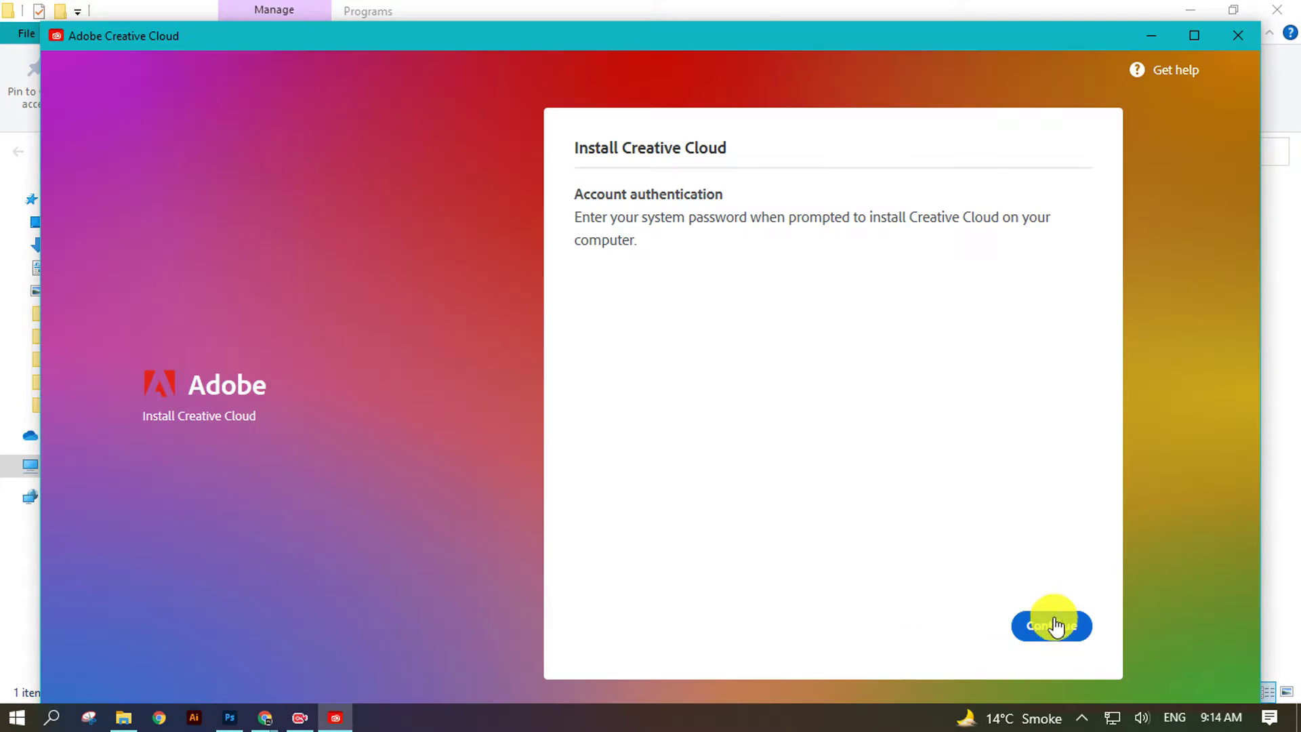
Complete the Creative Cloud installation and dismiss its welcome message.
{"action": "left_click", "coordinate": [1052, 625]}
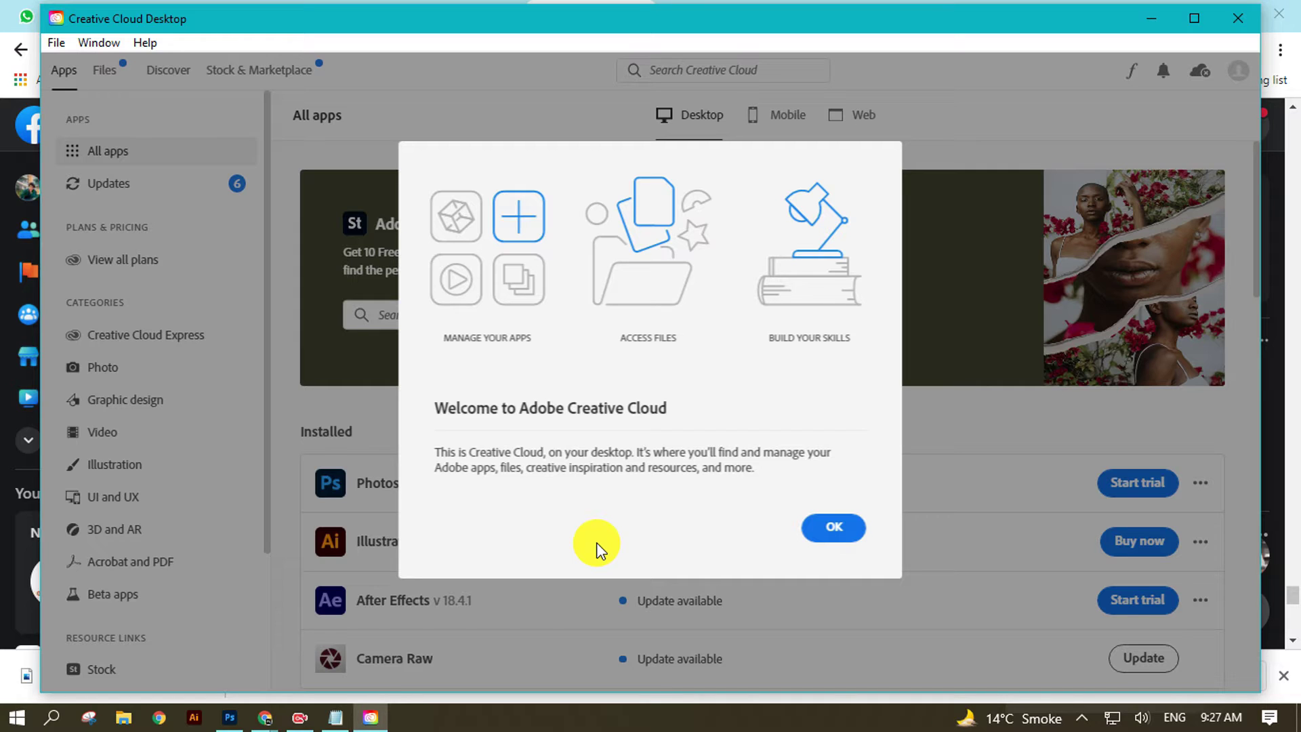
{"action": "left_click", "coordinate": [836, 530]}
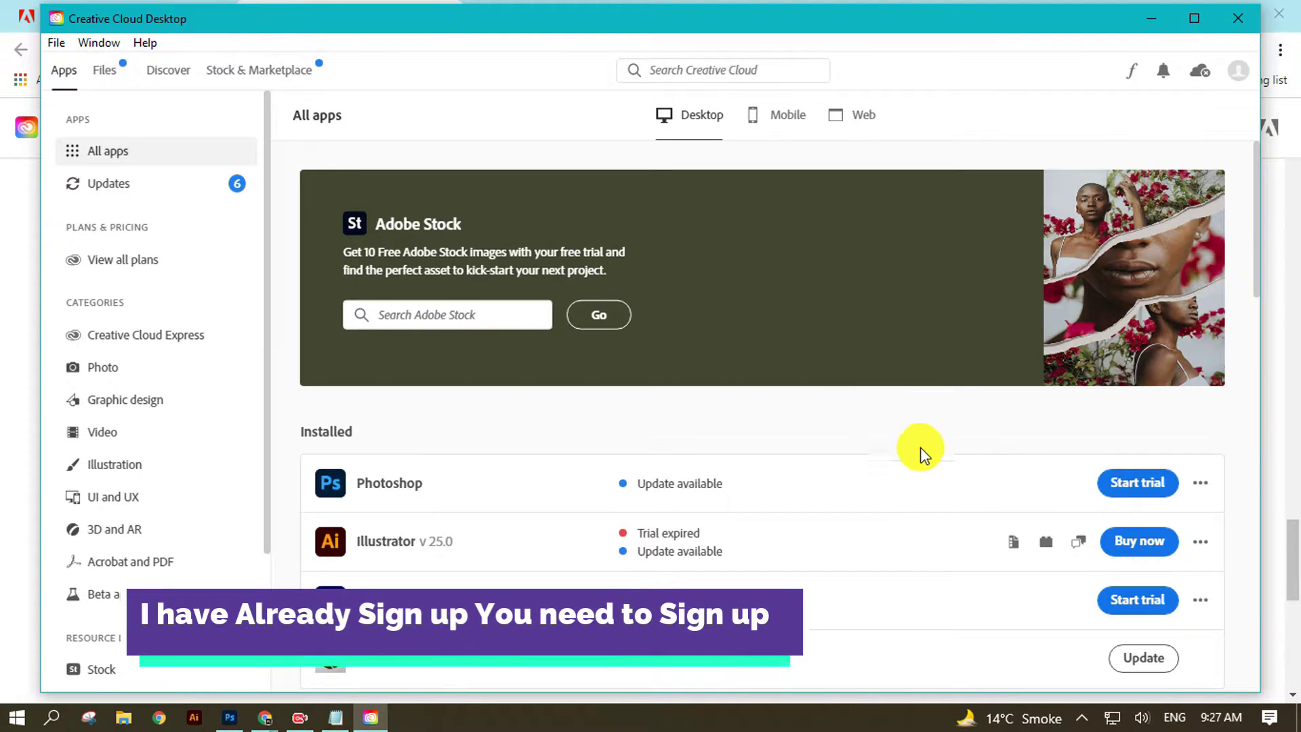
{"action": "left_click", "coordinate": [1235, 84]}
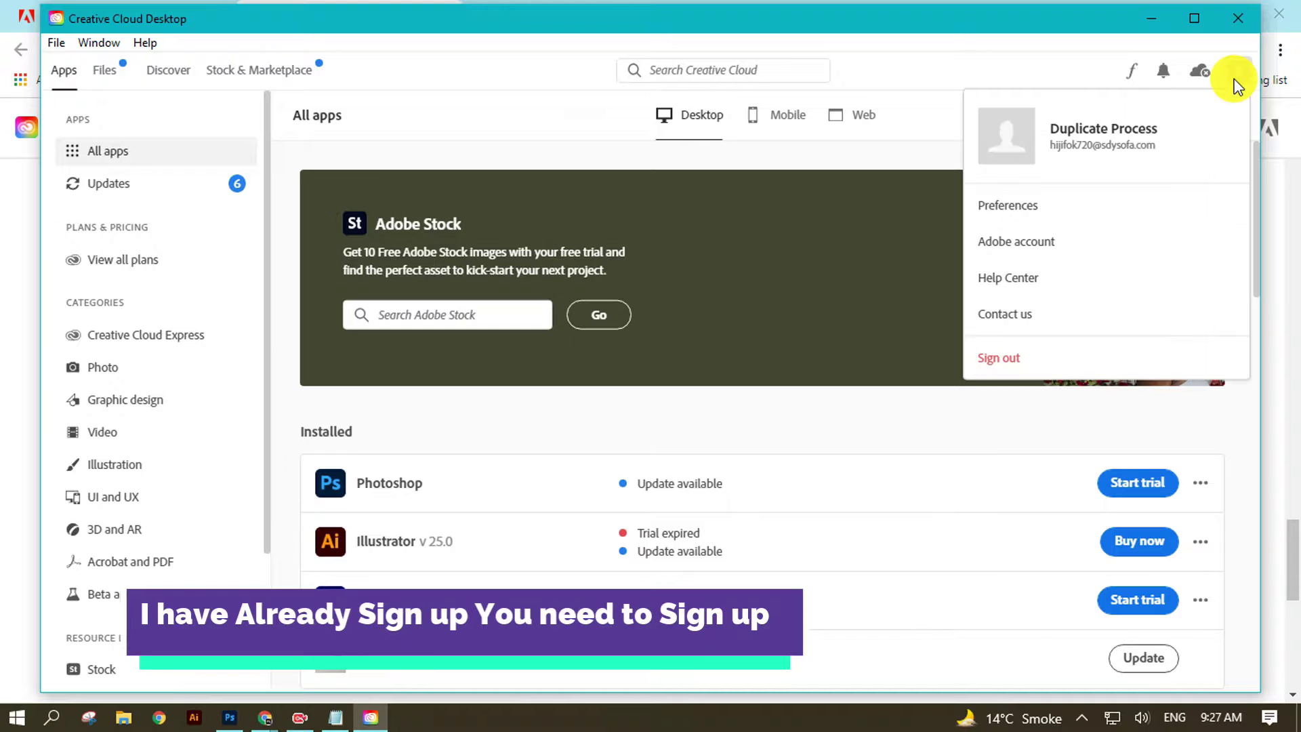
{"action": "left_click", "coordinate": [1026, 209]}
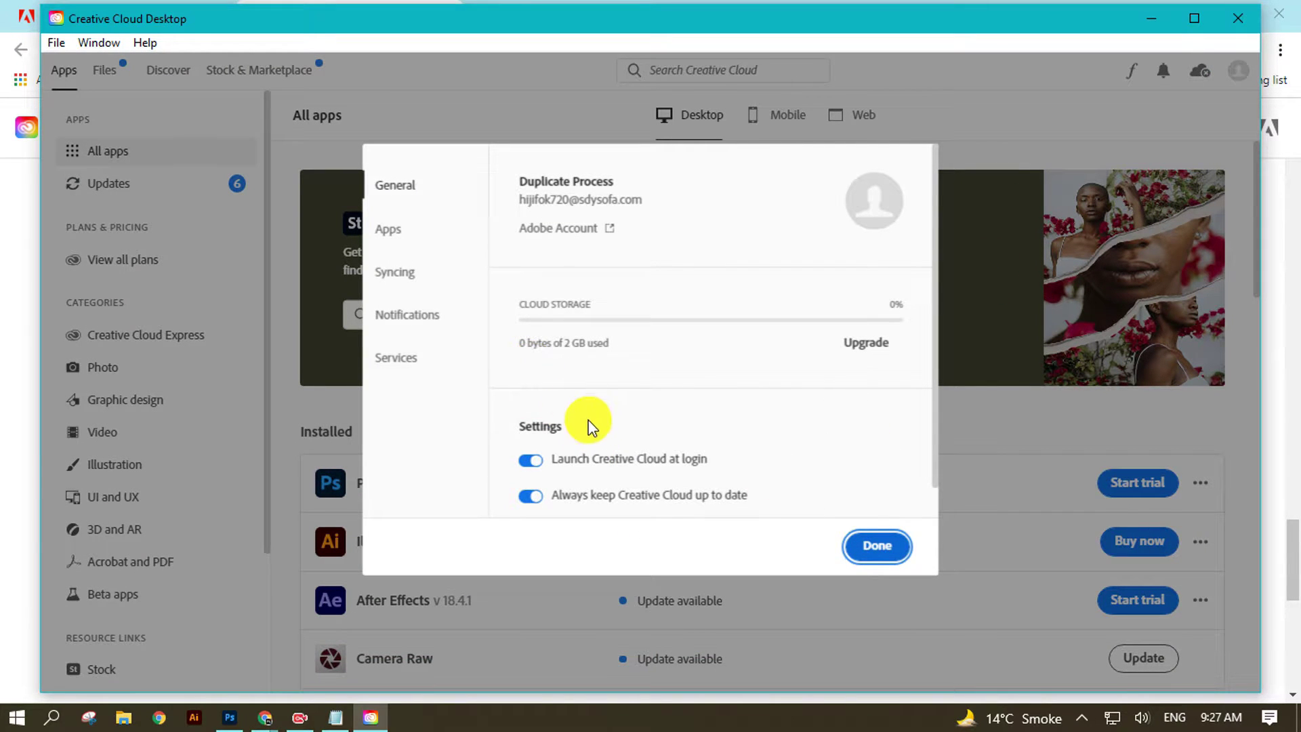
Review the Apps, Services and Syncing preferences, keeping app auto-update off.
{"action": "left_click", "coordinate": [391, 229]}
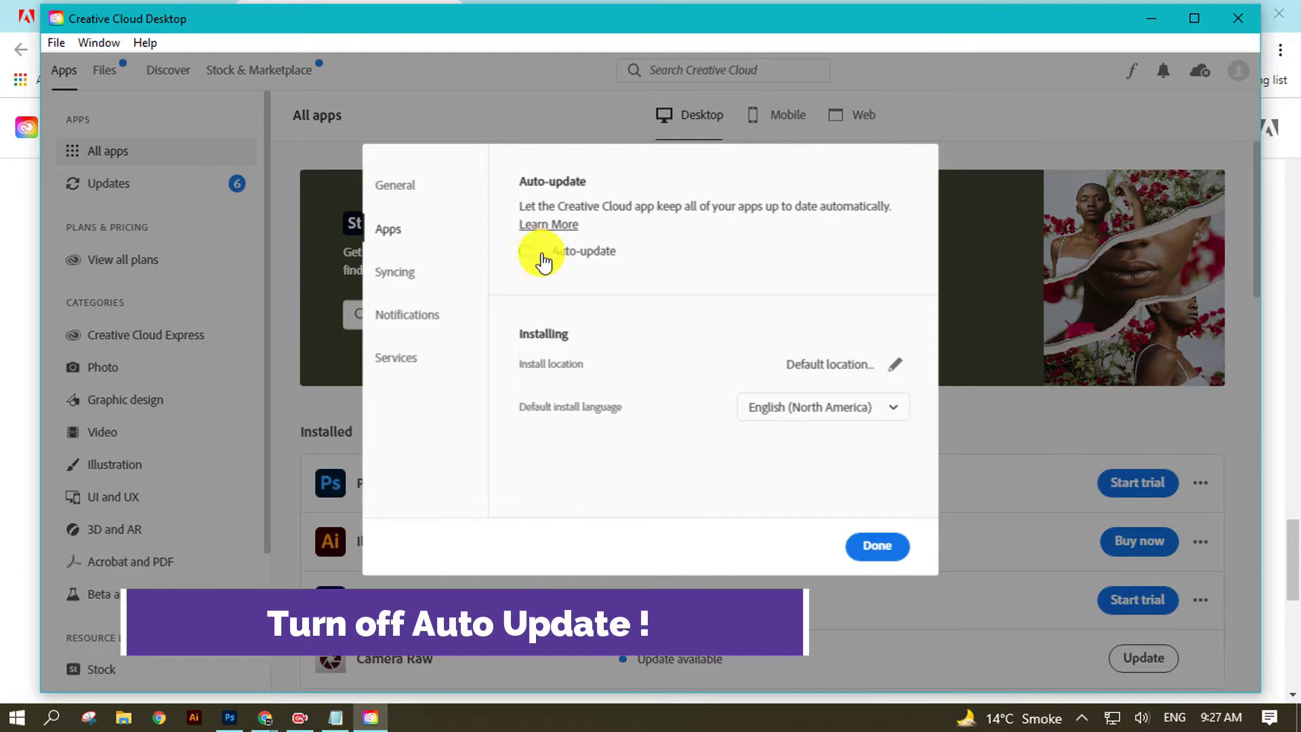
{"action": "left_click", "coordinate": [405, 358]}
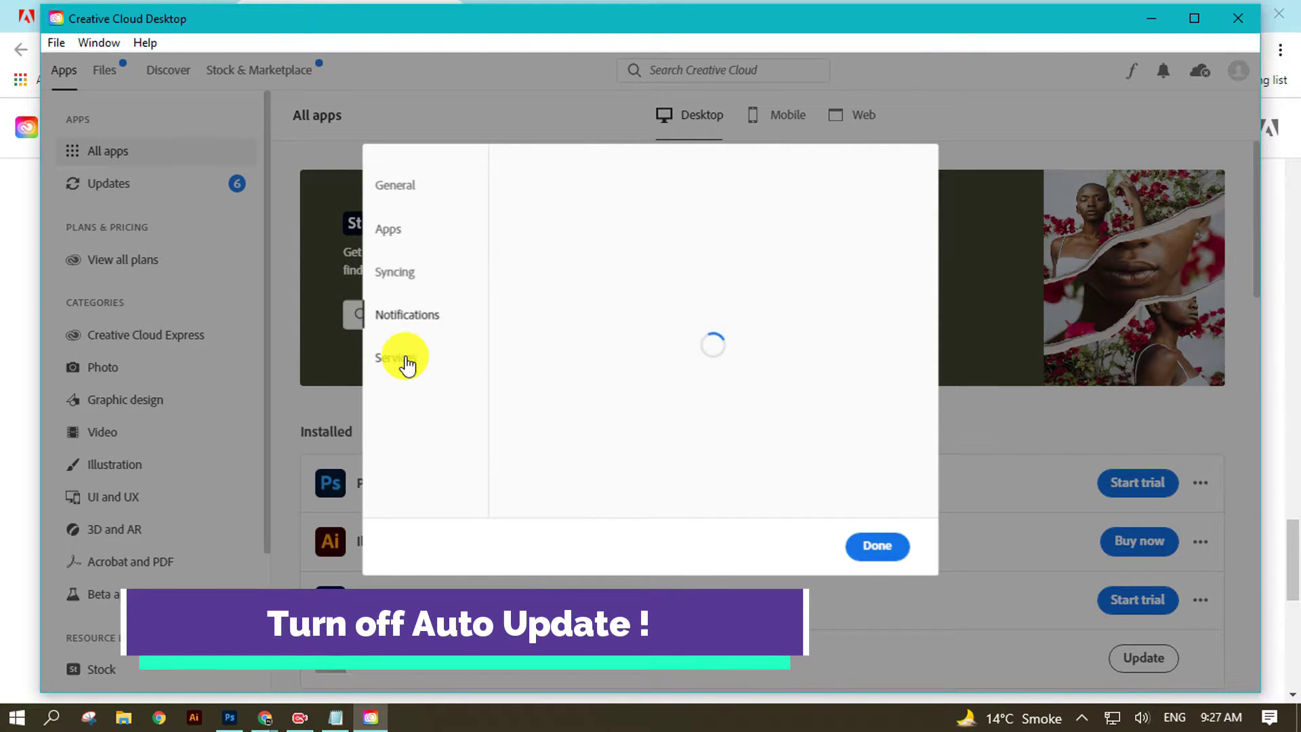
{"action": "left_click", "coordinate": [401, 316]}
{"action": "left_click", "coordinate": [396, 272]}
{"action": "left_click", "coordinate": [866, 554]}
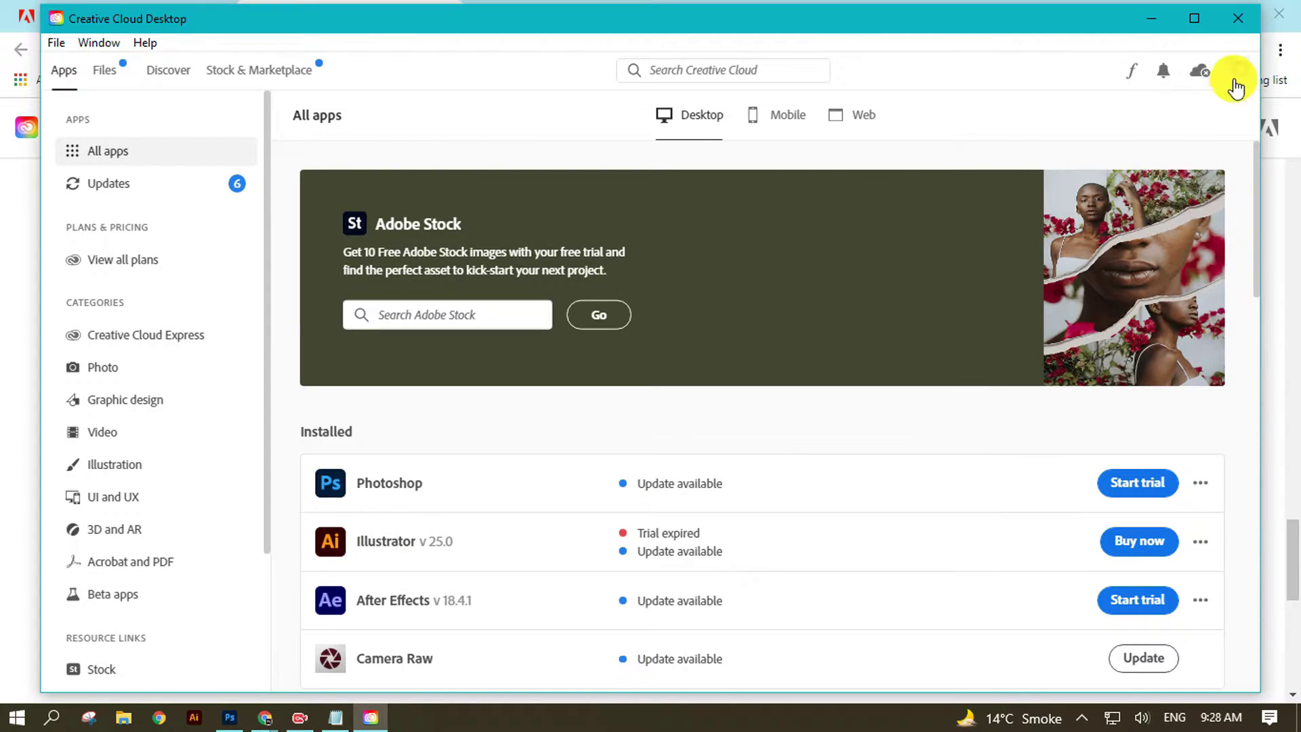
{"action": "left_click", "coordinate": [1238, 71]}
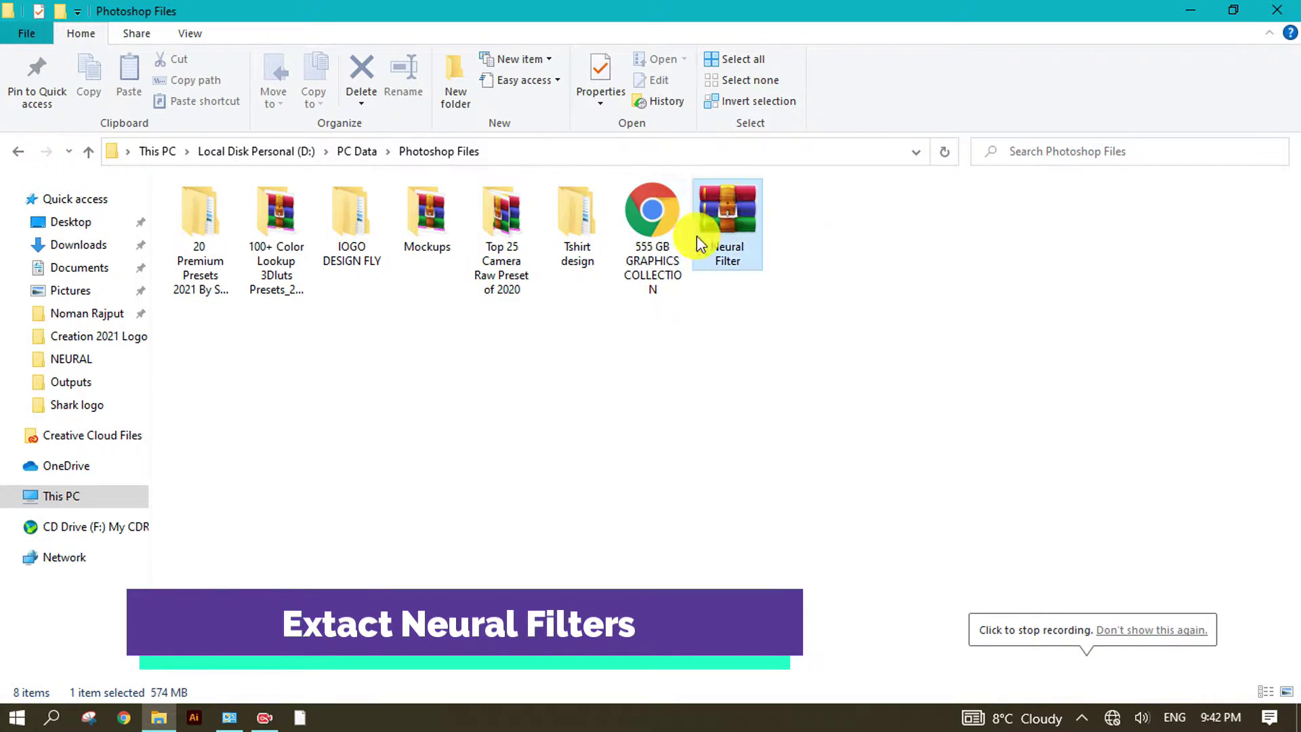
Extract Neural Filter.rar here and open the inner Neural Filter\Neural Filter folder.
{"action": "left_click", "coordinate": [696, 236]}
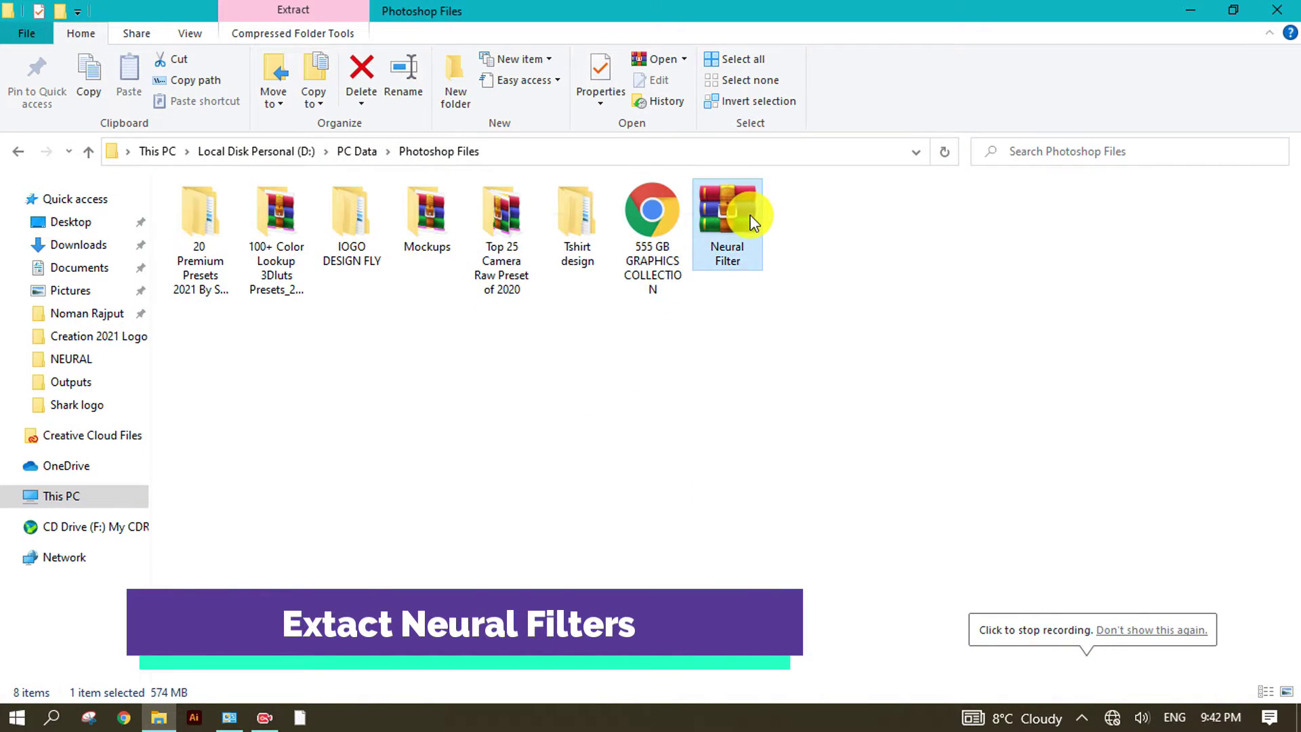
{"action": "right_click", "coordinate": [746, 217]}
{"action": "left_click", "coordinate": [633, 332]}
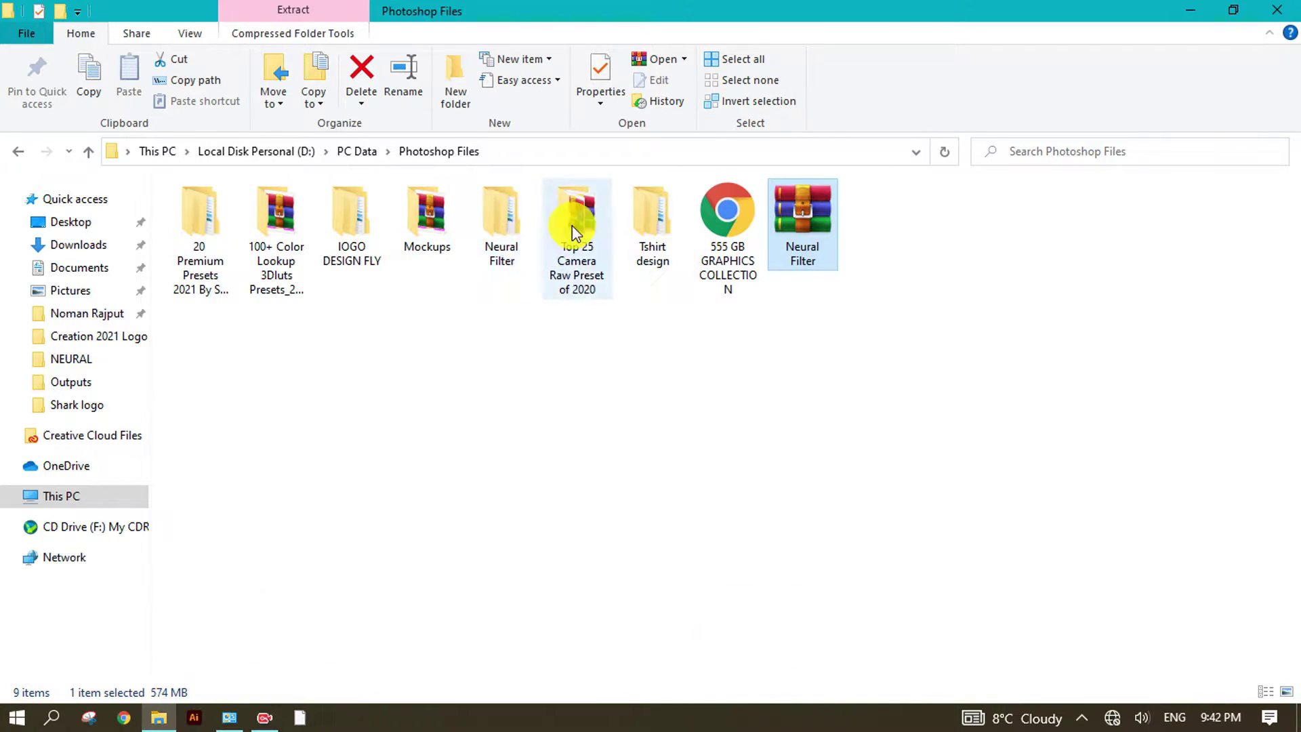
{"action": "double_click", "coordinate": [501, 220]}
{"action": "double_click", "coordinate": [278, 215]}
Copy the five com.adobe folders, then return to This PC.
{"action": "left_click_drag", "start_coordinate": [806, 200], "coordinate": [698, 292]}
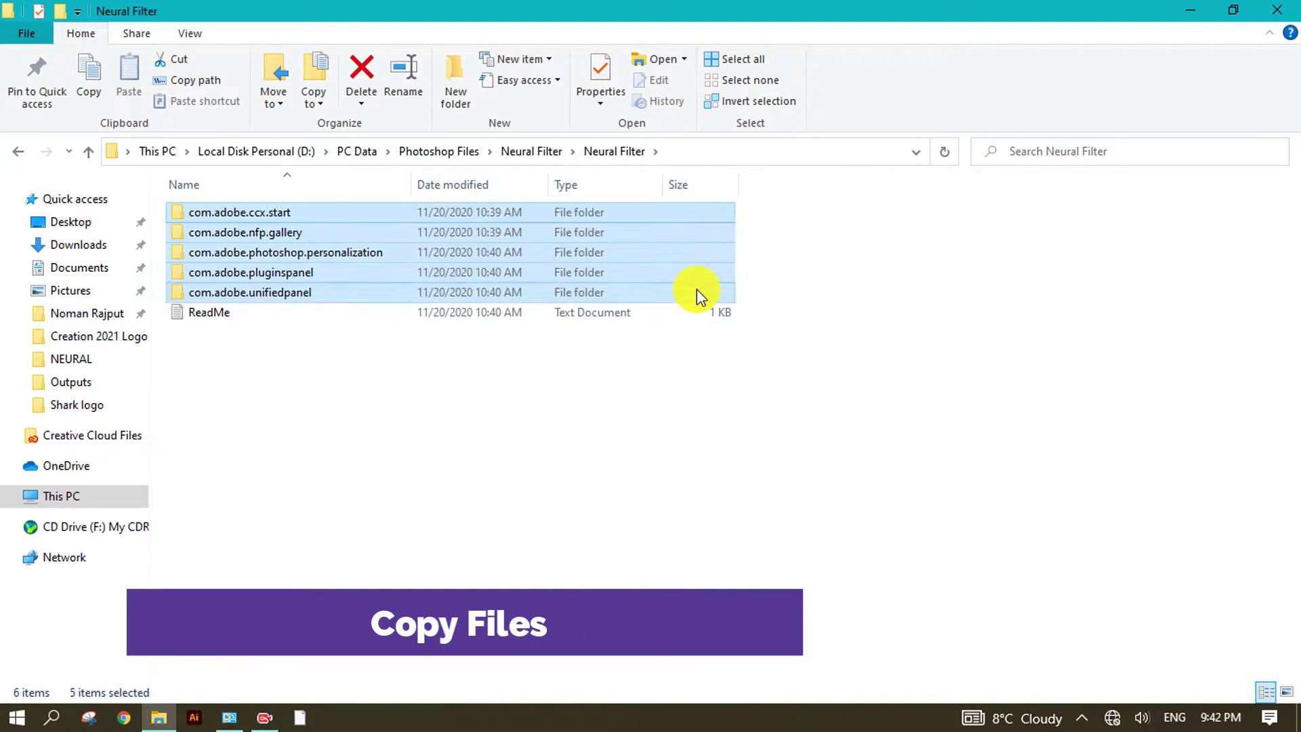
{"action": "left_click", "coordinate": [339, 313]}
{"action": "left_click", "coordinate": [793, 215]}
{"action": "left_click_drag", "start_coordinate": [793, 216], "coordinate": [542, 298]}
{"action": "right_click", "coordinate": [217, 229]}
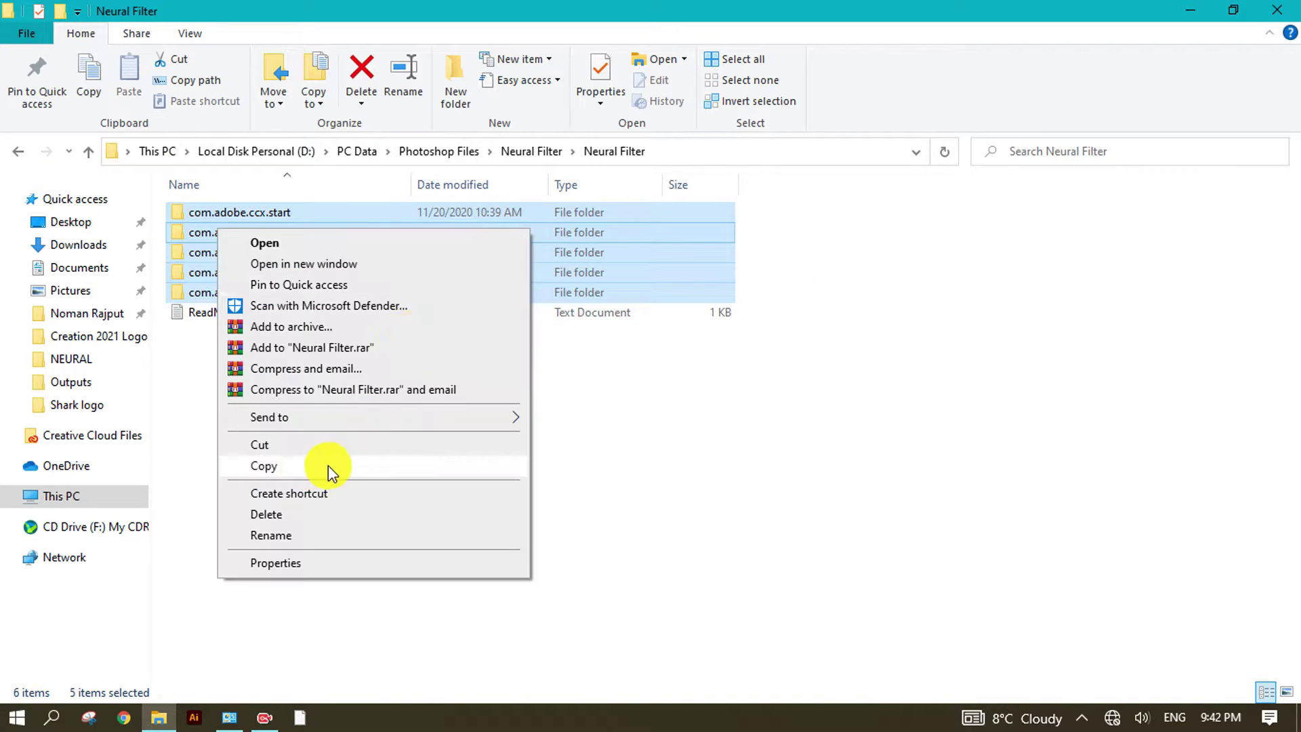
{"action": "left_click", "coordinate": [329, 471]}
{"action": "left_click", "coordinate": [87, 503]}
Show hidden items and browse Local Disk (C:) to Users > user folder > AppData > Roaming.
{"action": "left_click", "coordinate": [607, 372]}
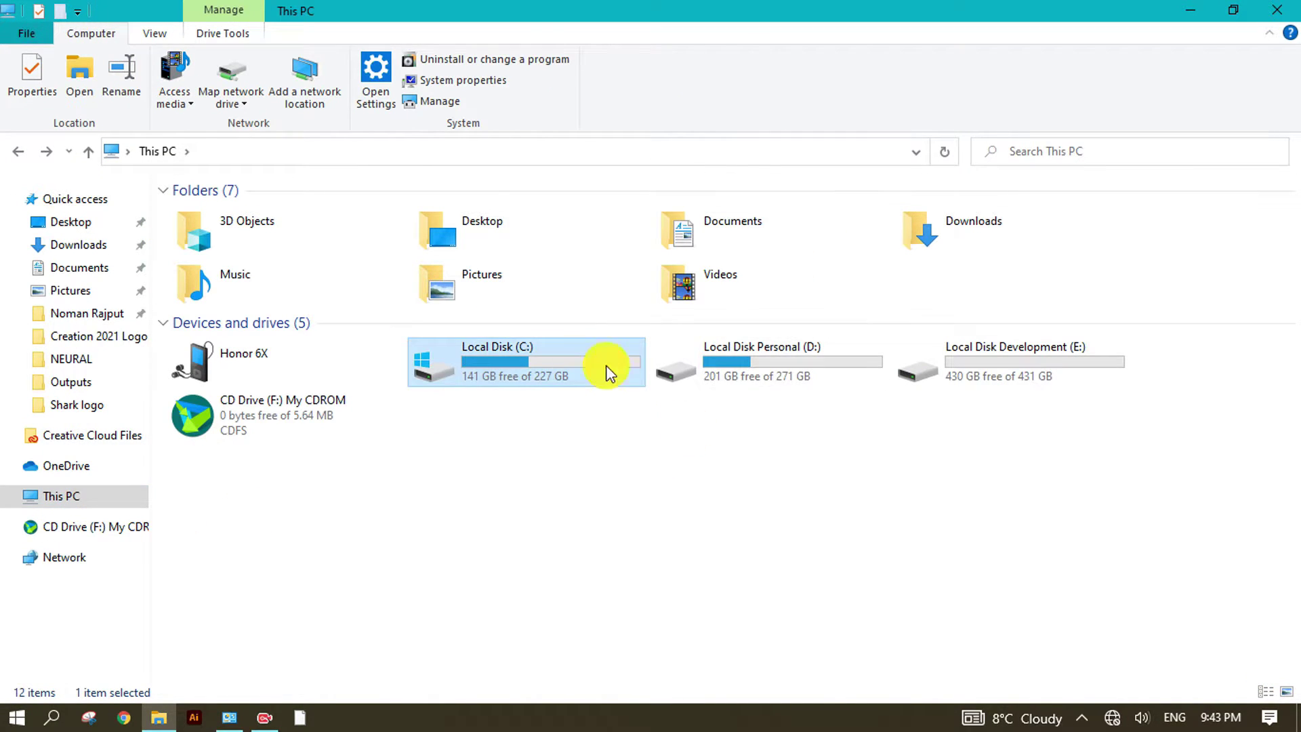
{"action": "double_click", "coordinate": [427, 384]}
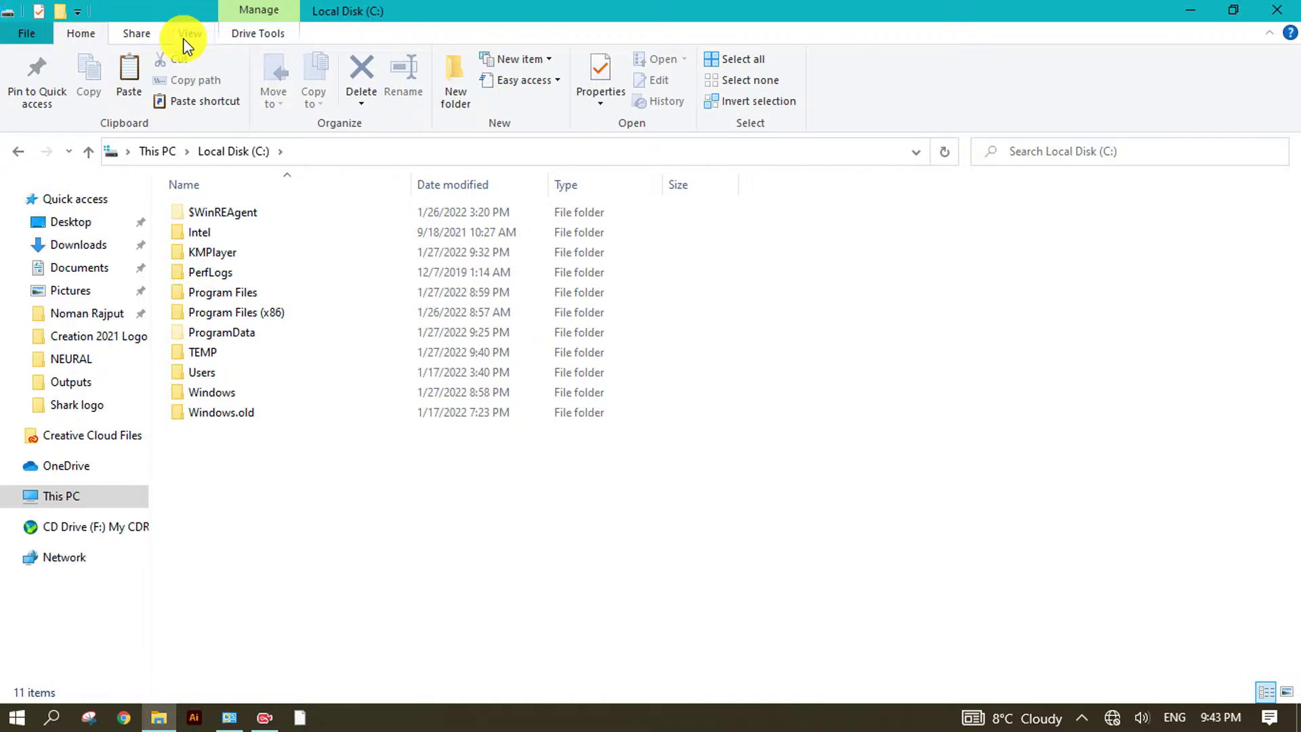
{"action": "left_click", "coordinate": [187, 35]}
{"action": "left_click", "coordinate": [695, 102]}
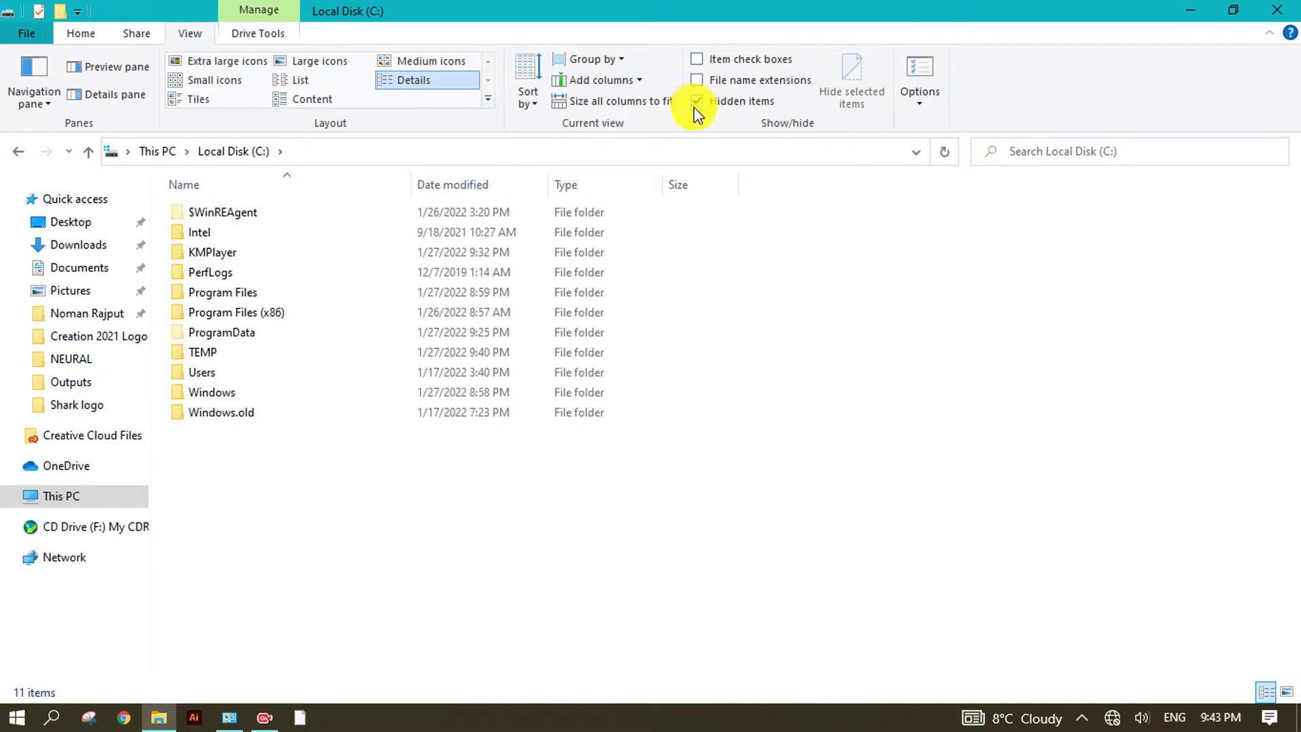
{"action": "left_click", "coordinate": [227, 373]}
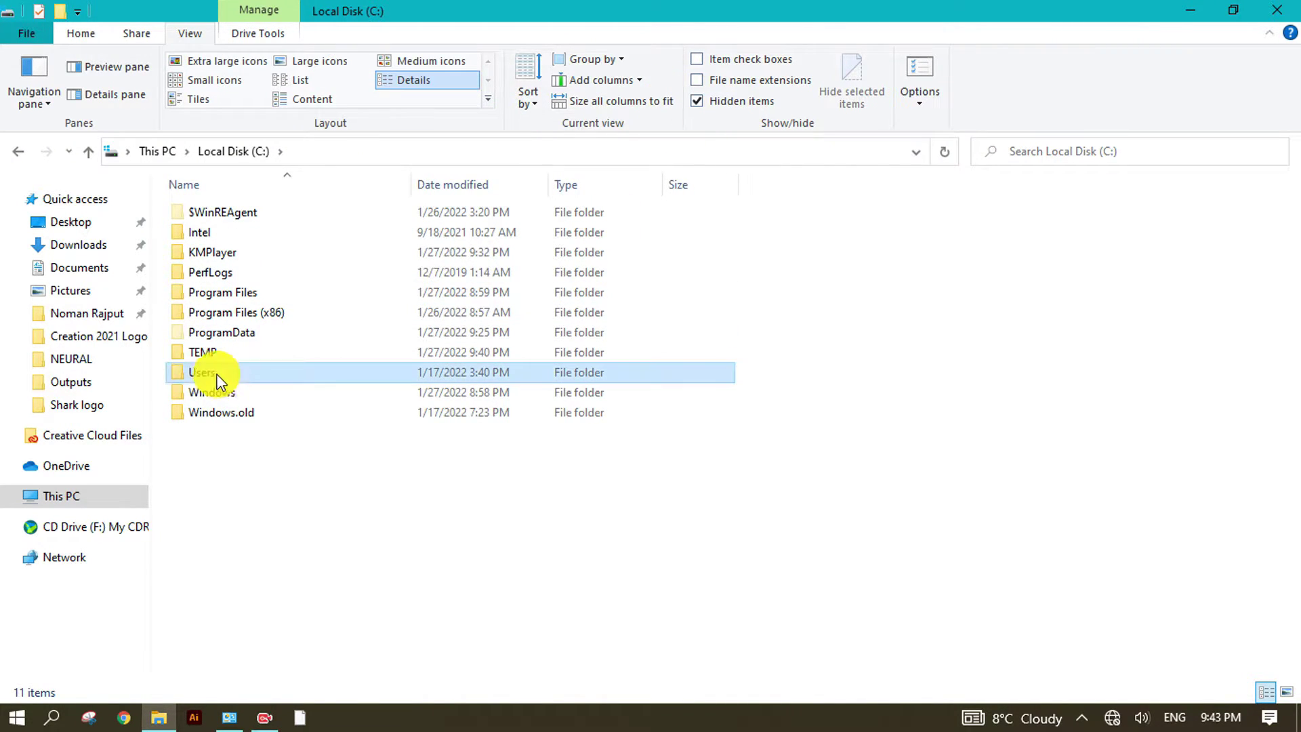
{"action": "double_click", "coordinate": [253, 375]}
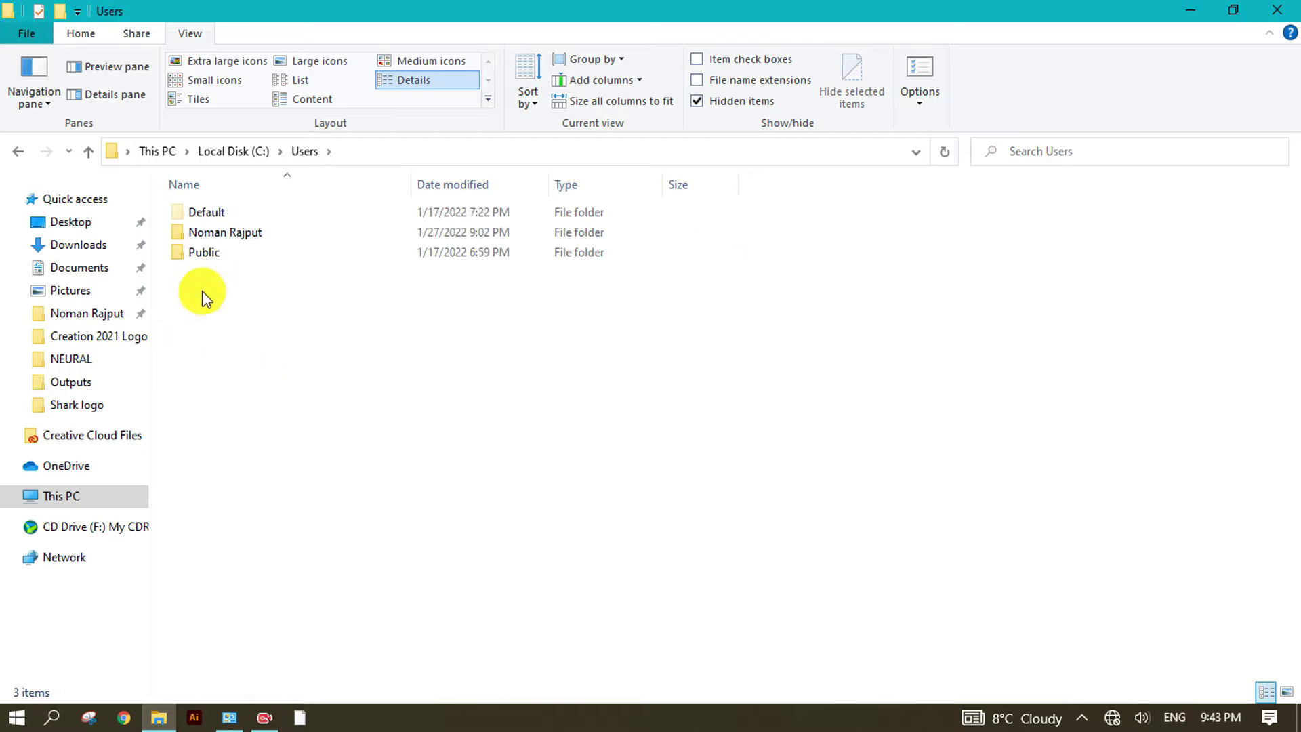
{"action": "double_click", "coordinate": [241, 233]}
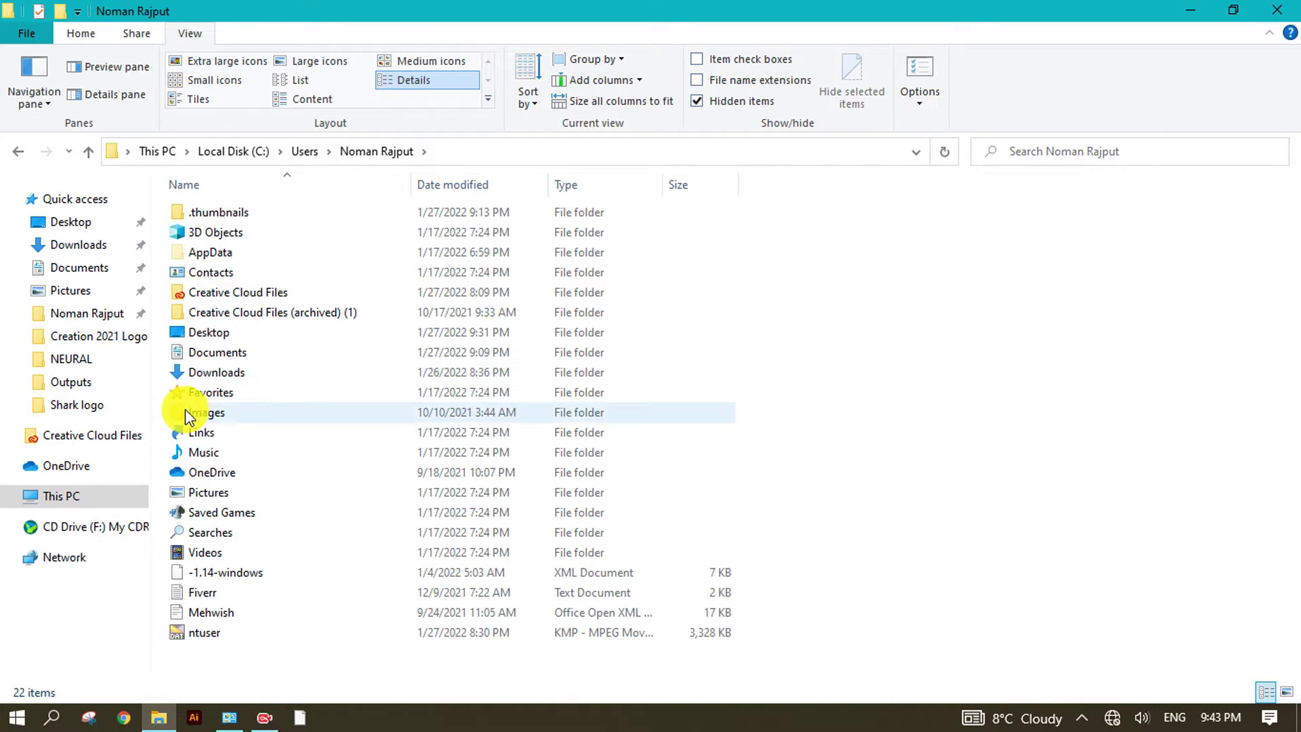
{"action": "double_click", "coordinate": [227, 254]}
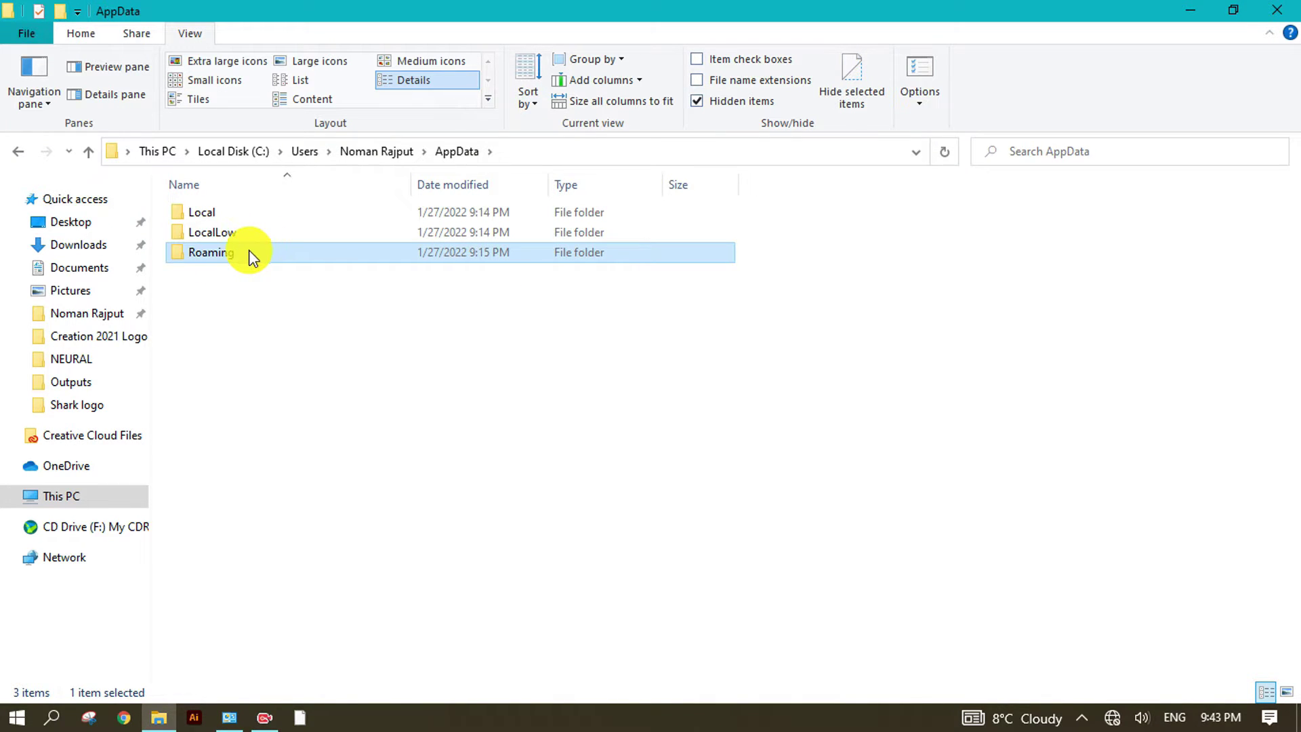
{"action": "double_click", "coordinate": [247, 256]}
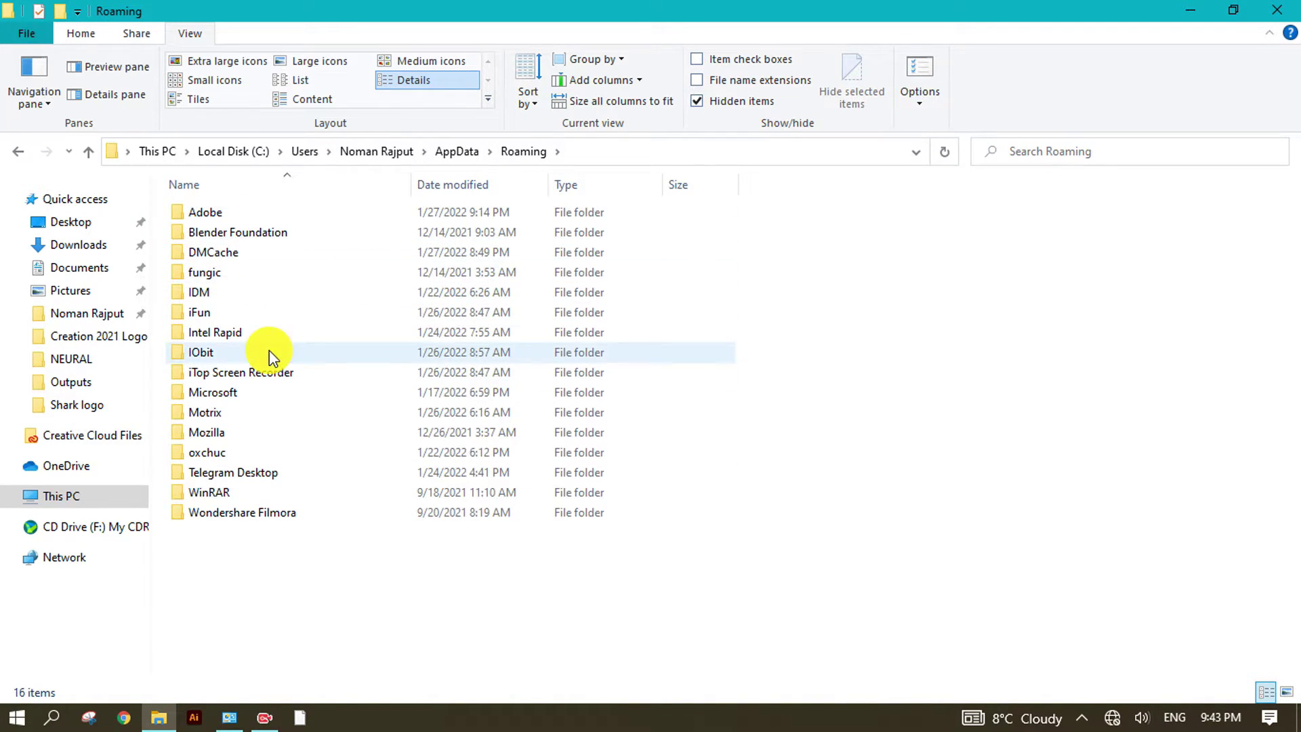
Go through Adobe > UXP > PluginsStorage > PHSP > 23 into the Internal folder.
{"action": "left_click", "coordinate": [217, 212]}
{"action": "double_click", "coordinate": [218, 212]}
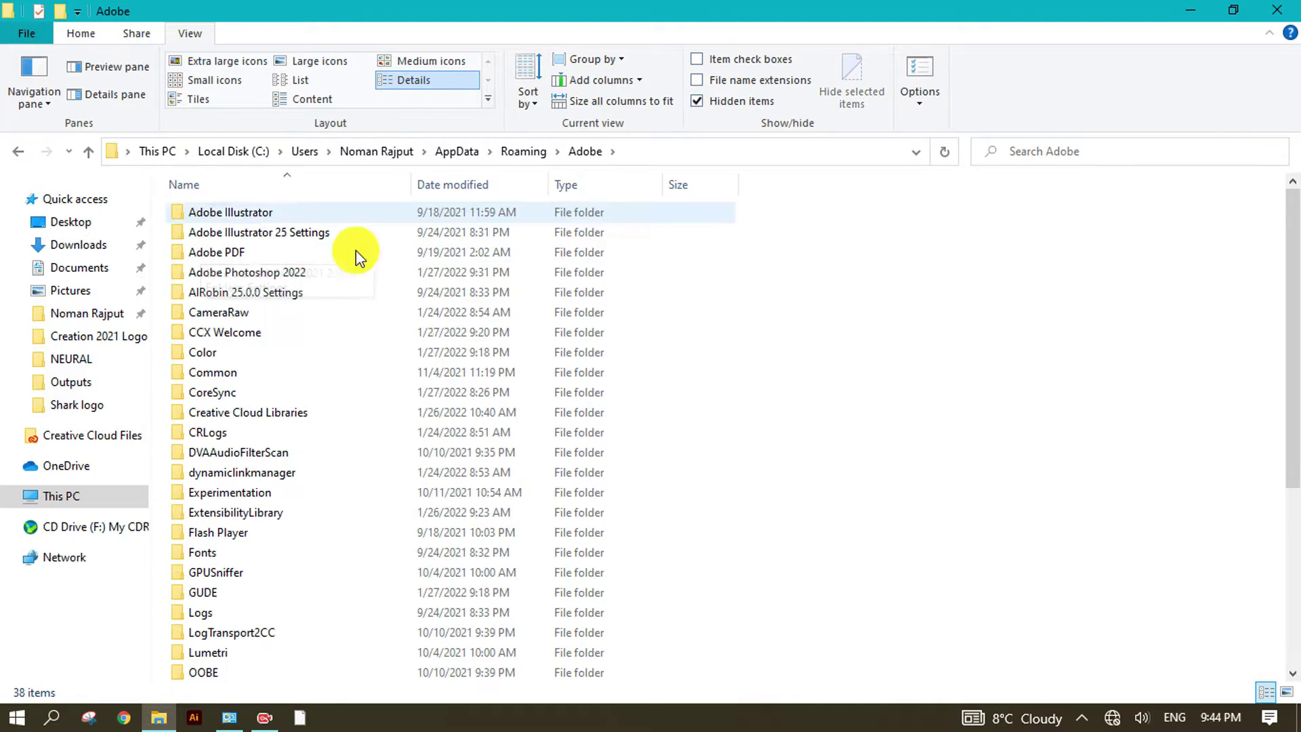
{"action": "scroll", "coordinate": [336, 381], "scroll_direction": "down", "scroll_amount": 1}
{"action": "scroll", "coordinate": [323, 464], "scroll_direction": "down", "scroll_amount": 4}
{"action": "double_click", "coordinate": [219, 654]}
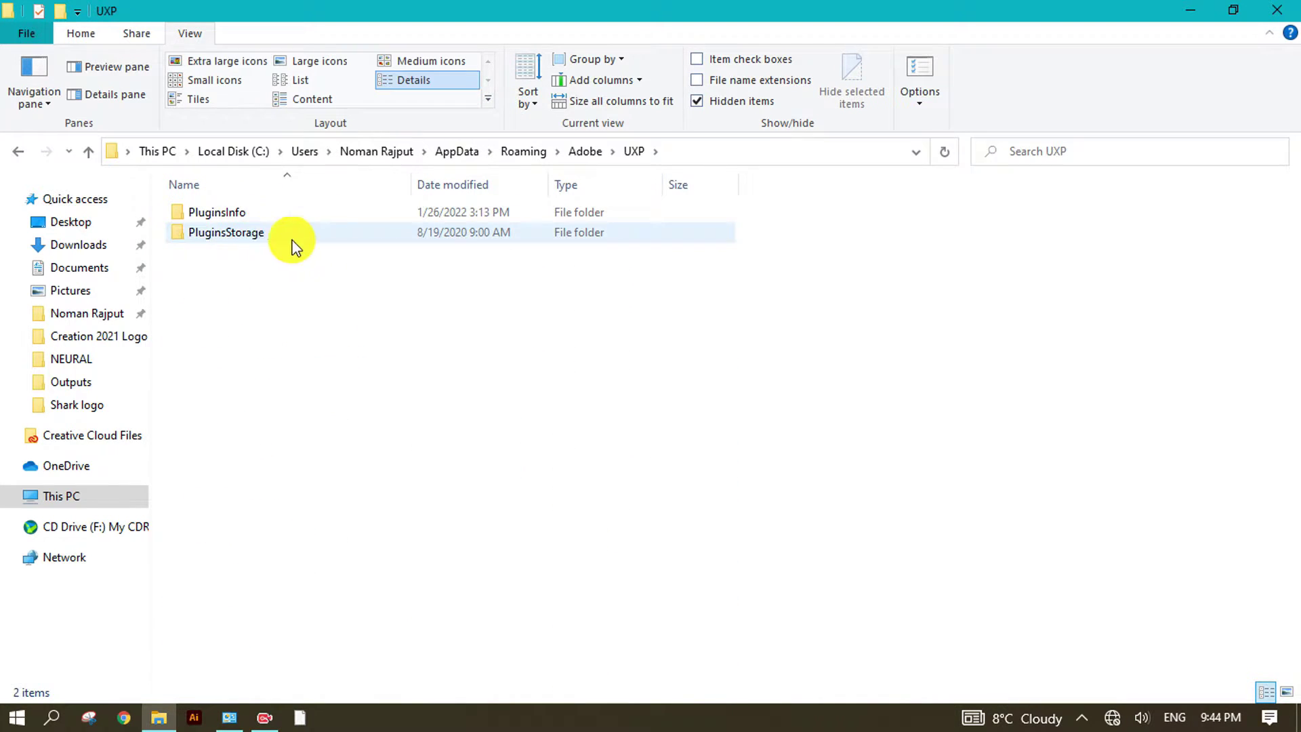
{"action": "left_click", "coordinate": [263, 237]}
{"action": "double_click", "coordinate": [250, 236]}
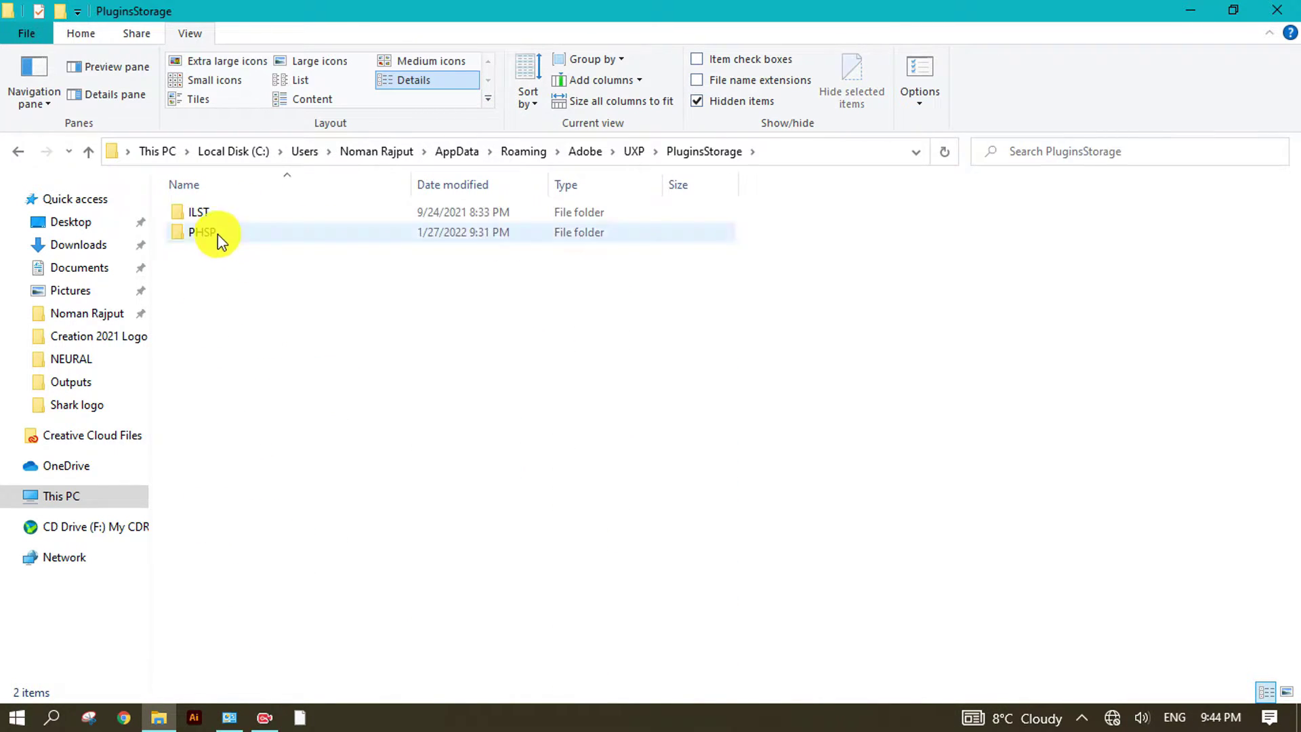
{"action": "left_click", "coordinate": [233, 233]}
{"action": "double_click", "coordinate": [241, 235]}
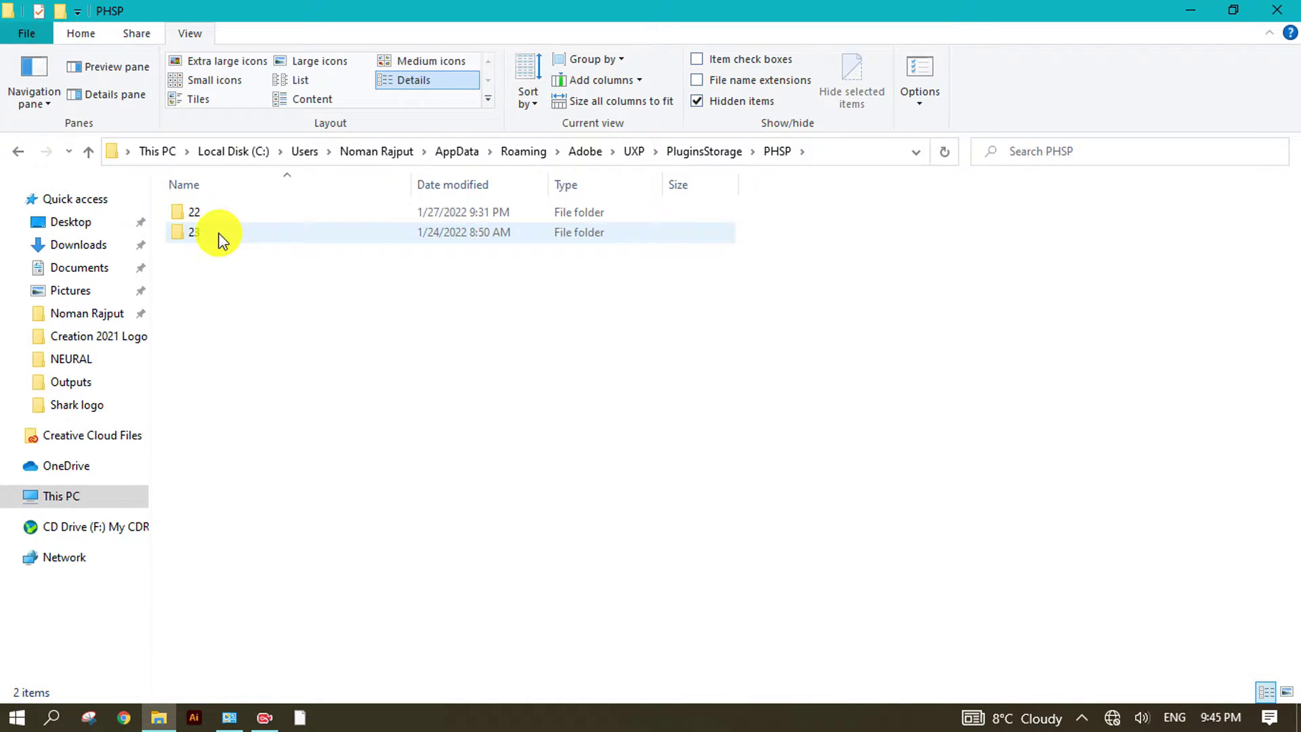
{"action": "left_click", "coordinate": [230, 235]}
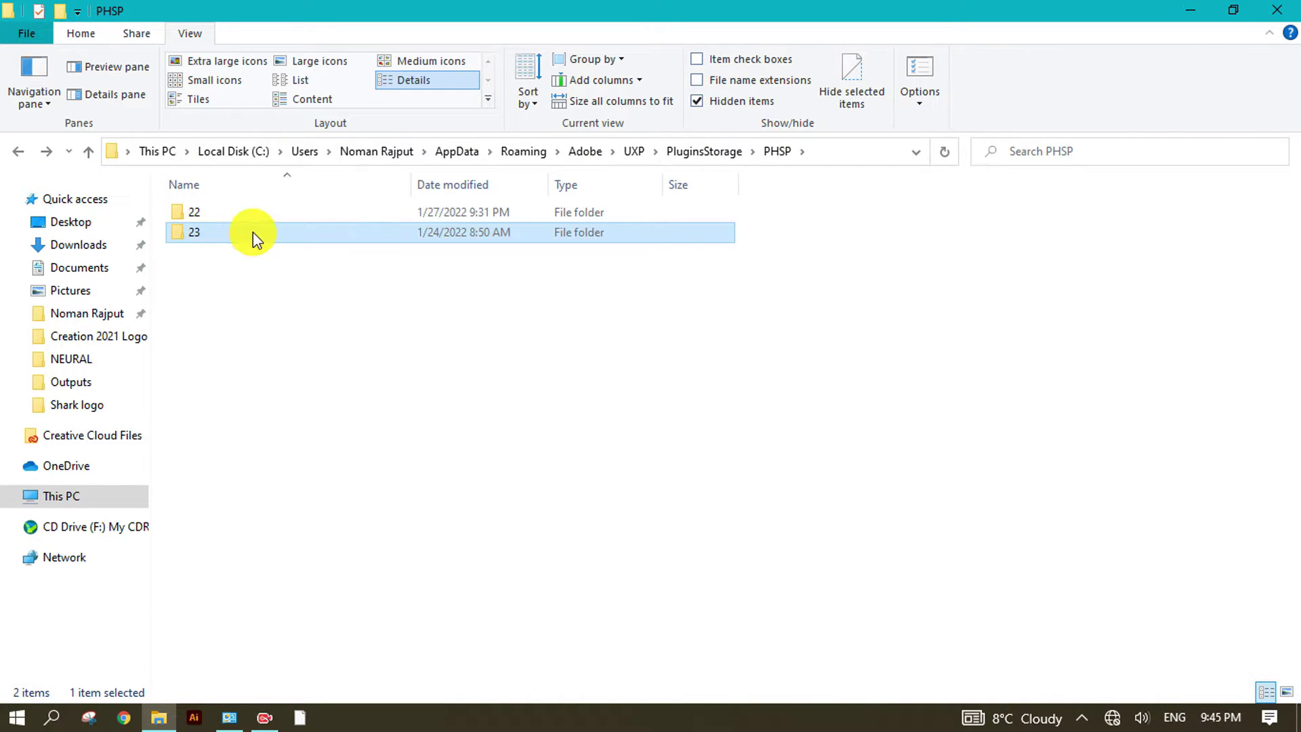
{"action": "double_click", "coordinate": [254, 232]}
{"action": "double_click", "coordinate": [223, 215]}
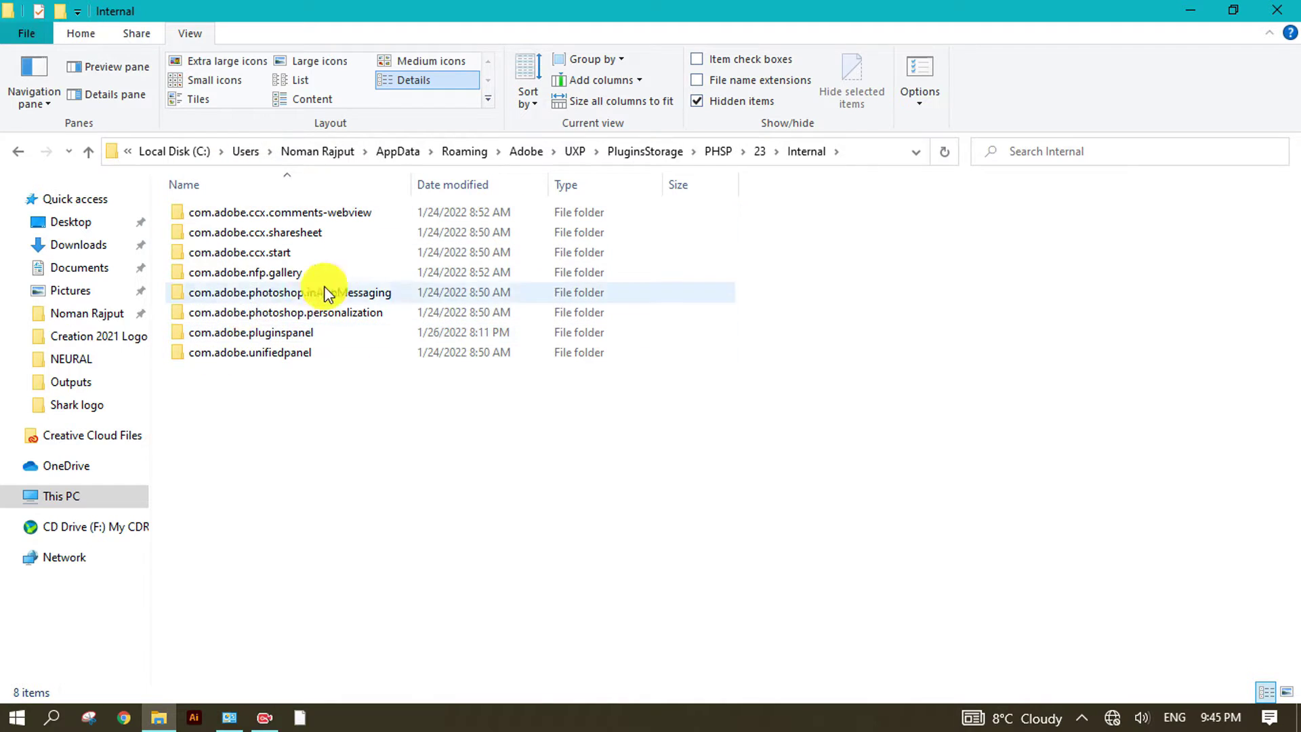
Paste the copied com.adobe folders into Internal and replace the existing same-named files.
{"action": "right_click", "coordinate": [542, 425]}
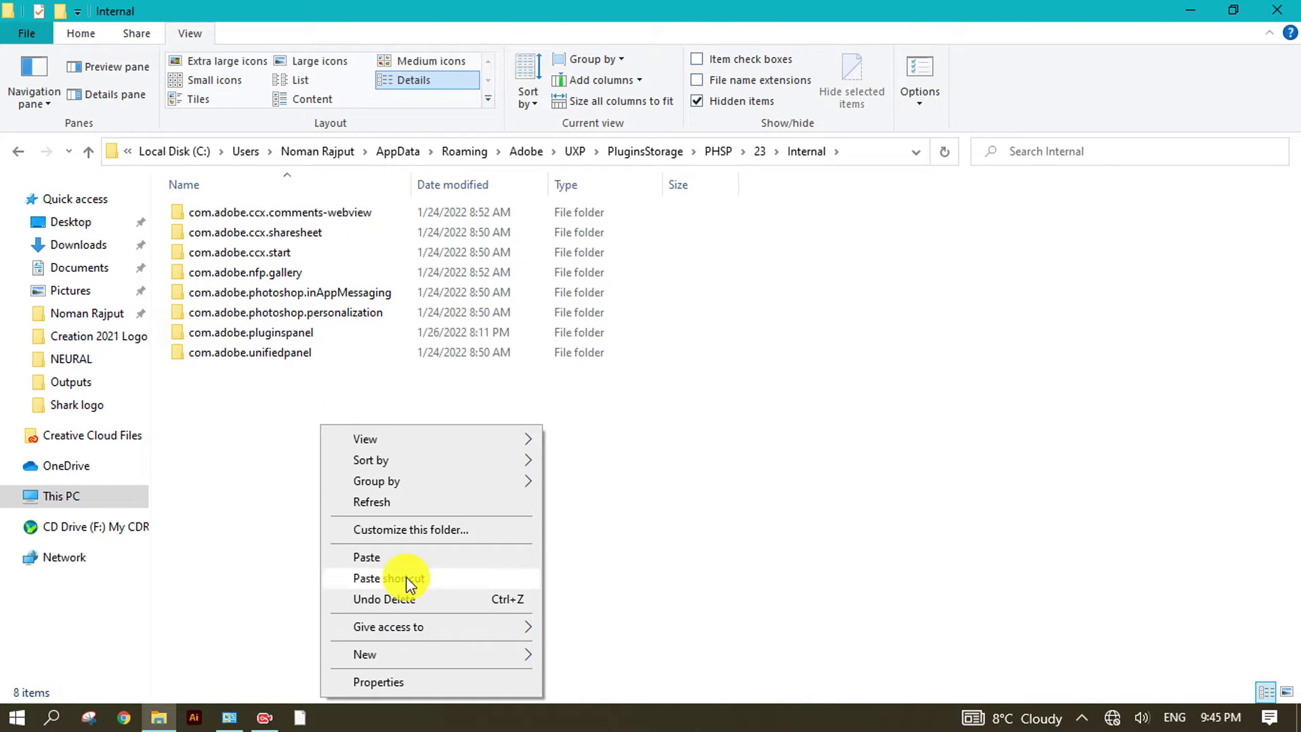
{"action": "left_click", "coordinate": [392, 562]}
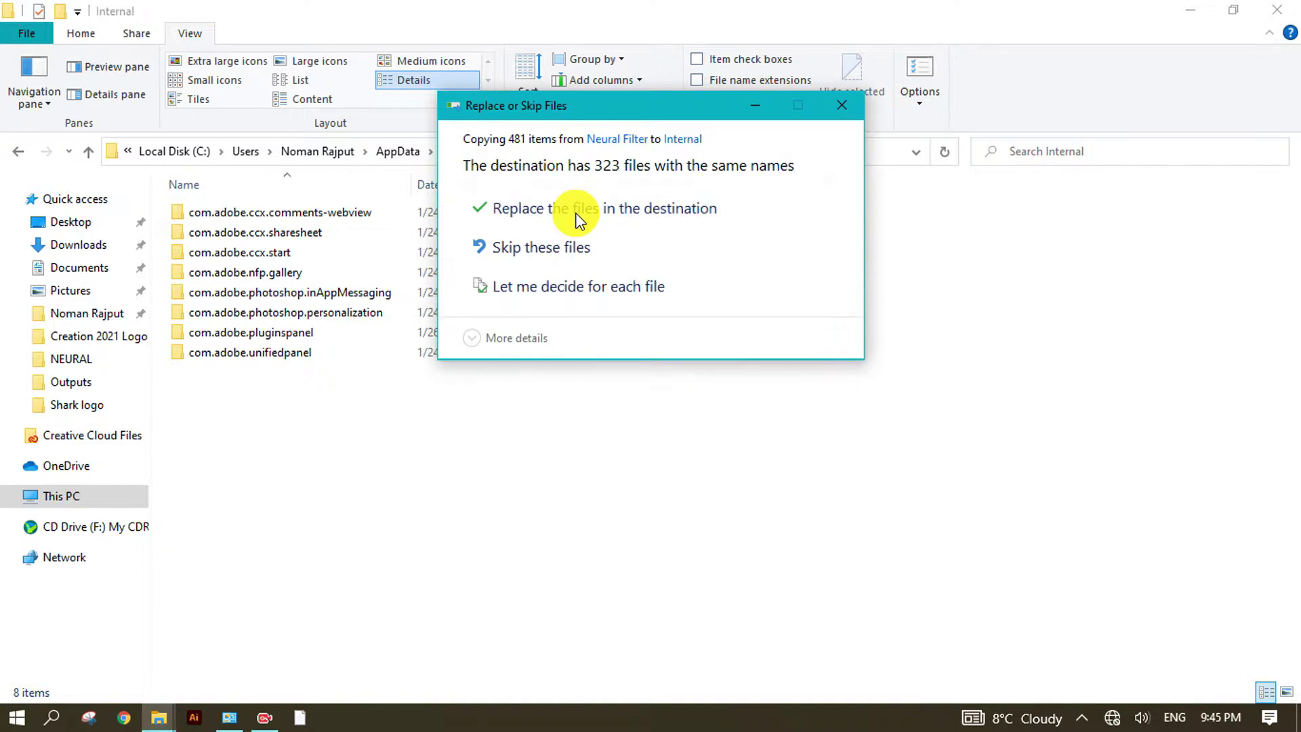
{"action": "left_click", "coordinate": [616, 213]}
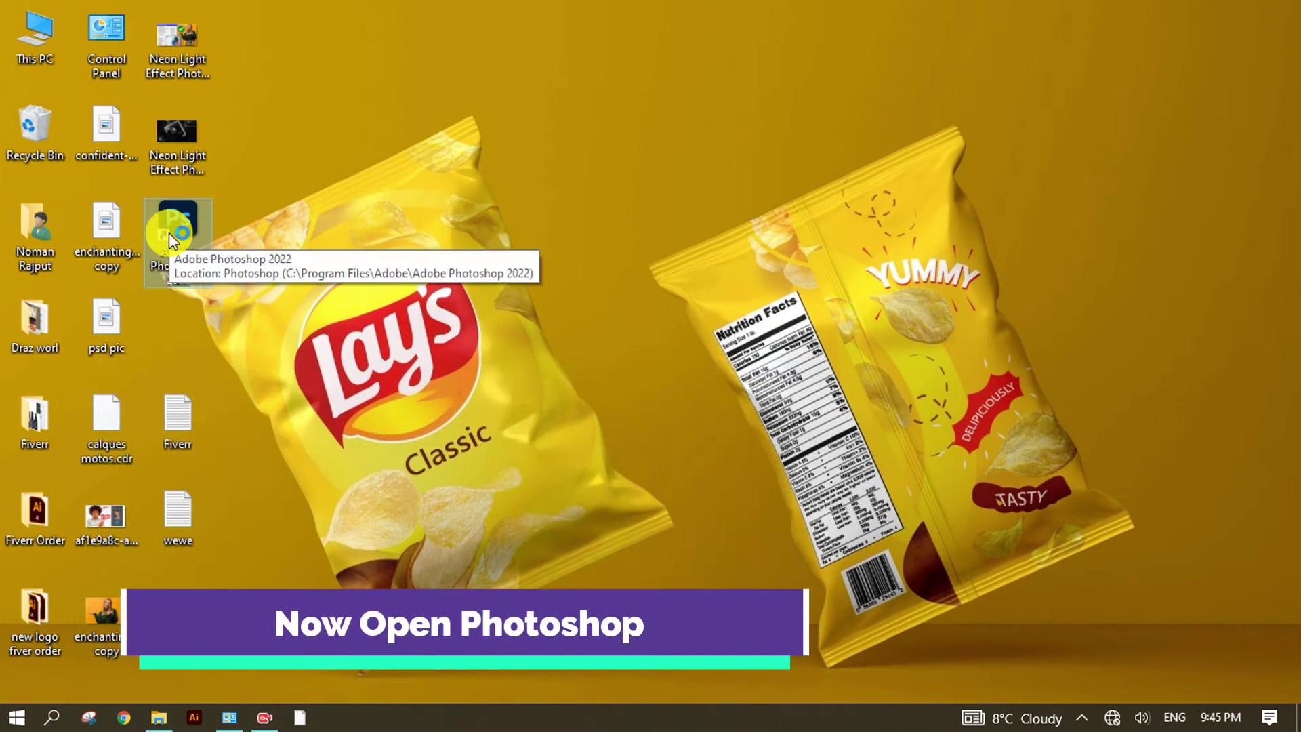
Launch Photoshop from the desktop shortcut, refreshing the desktop while it loads.
{"action": "double_click", "coordinate": [169, 233]}
{"action": "right_click", "coordinate": [1093, 270]}
{"action": "left_click", "coordinate": [967, 409]}
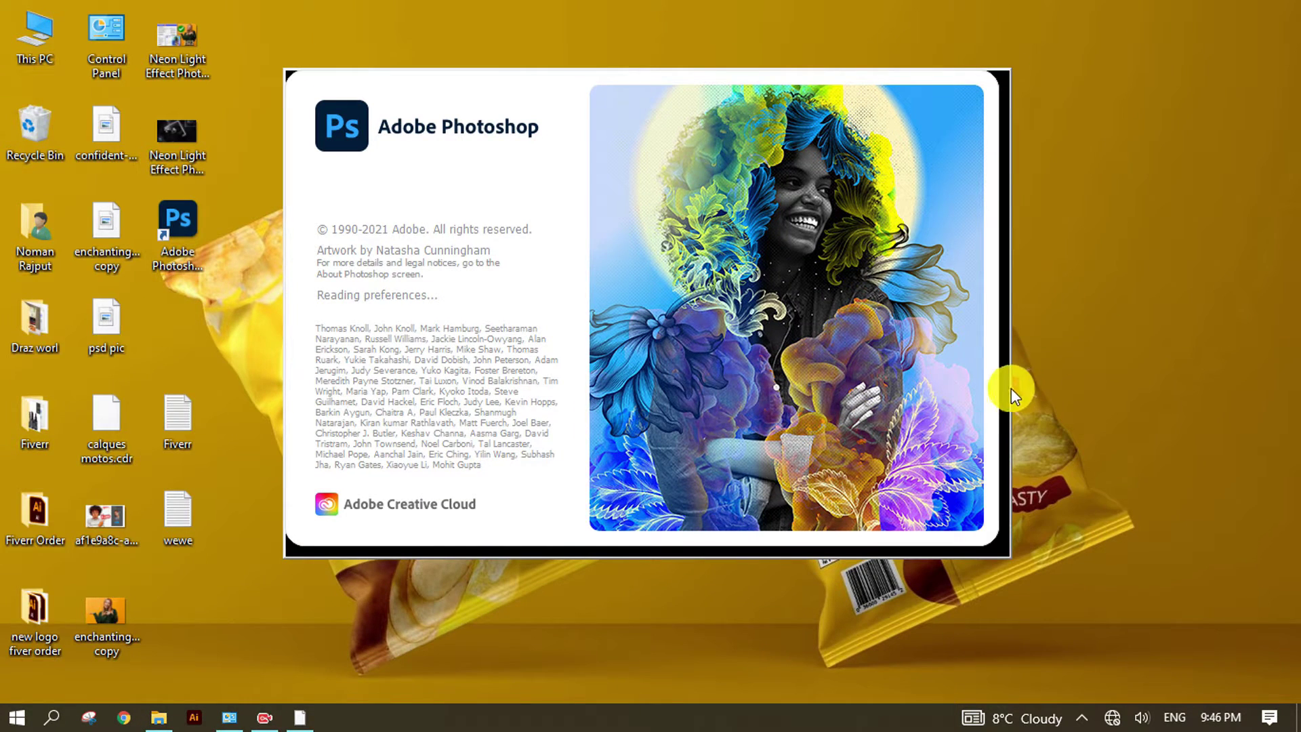
{"action": "right_click", "coordinate": [1106, 233]}
{"action": "left_click", "coordinate": [1026, 281]}
{"action": "right_click", "coordinate": [319, 297]}
{"action": "left_click", "coordinate": [503, 353]}
{"action": "right_click", "coordinate": [237, 246]}
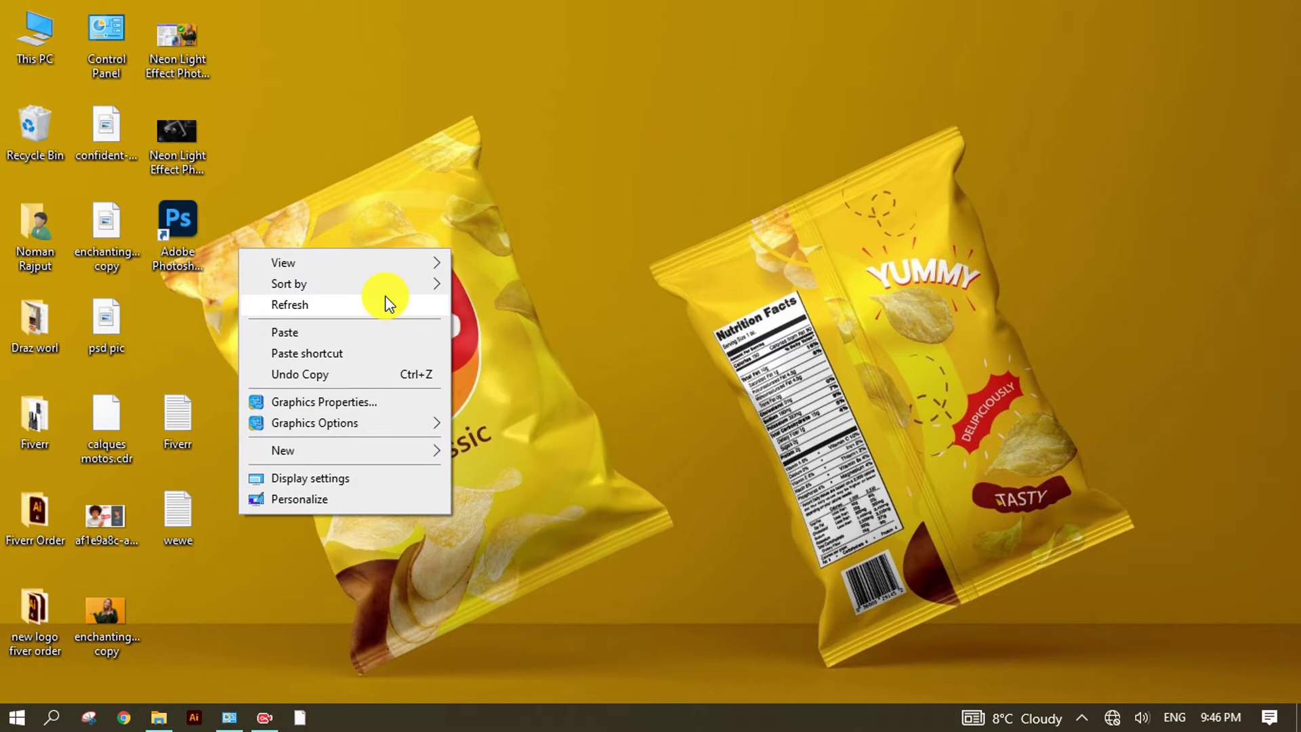
{"action": "left_click", "coordinate": [384, 297]}
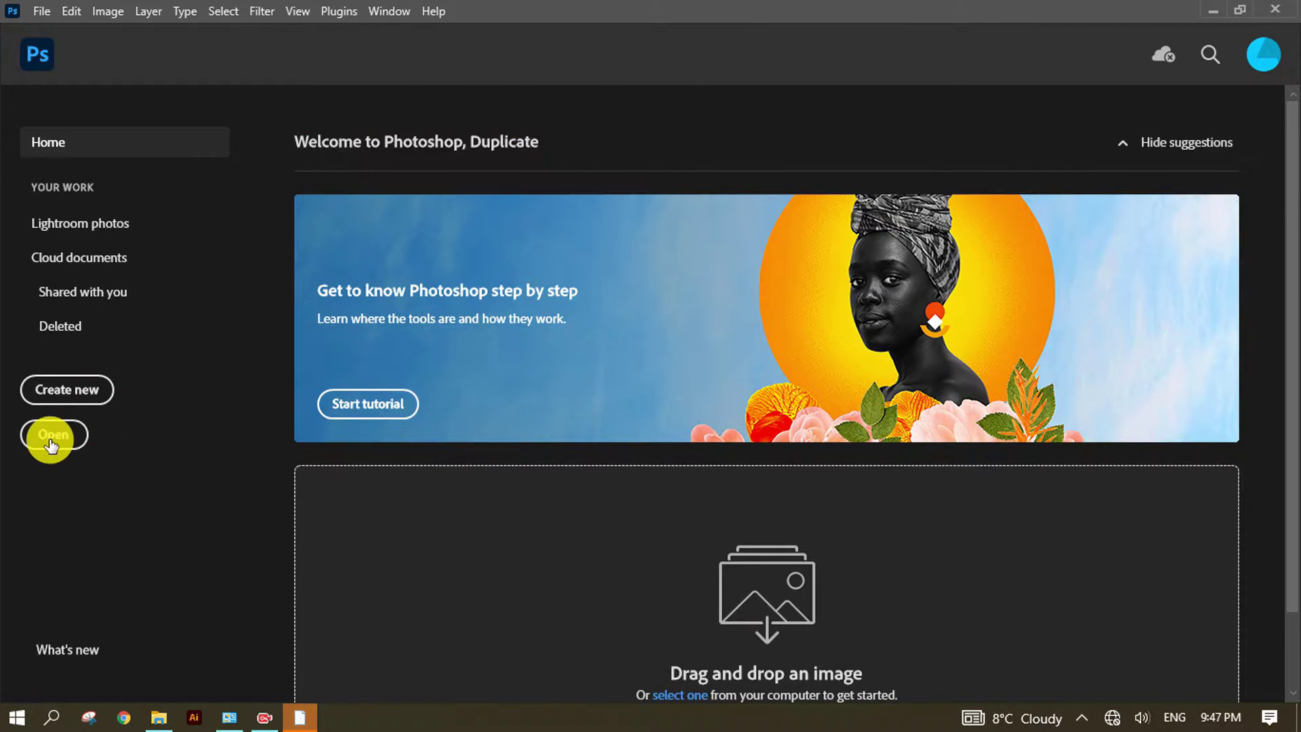
Select the knitted-sweater woman, confident-handsome-man-with-acne and pexels-nina-simon-2194010 photos in Downloads.
{"action": "left_click", "coordinate": [53, 435]}
{"action": "left_click", "coordinate": [346, 597]}
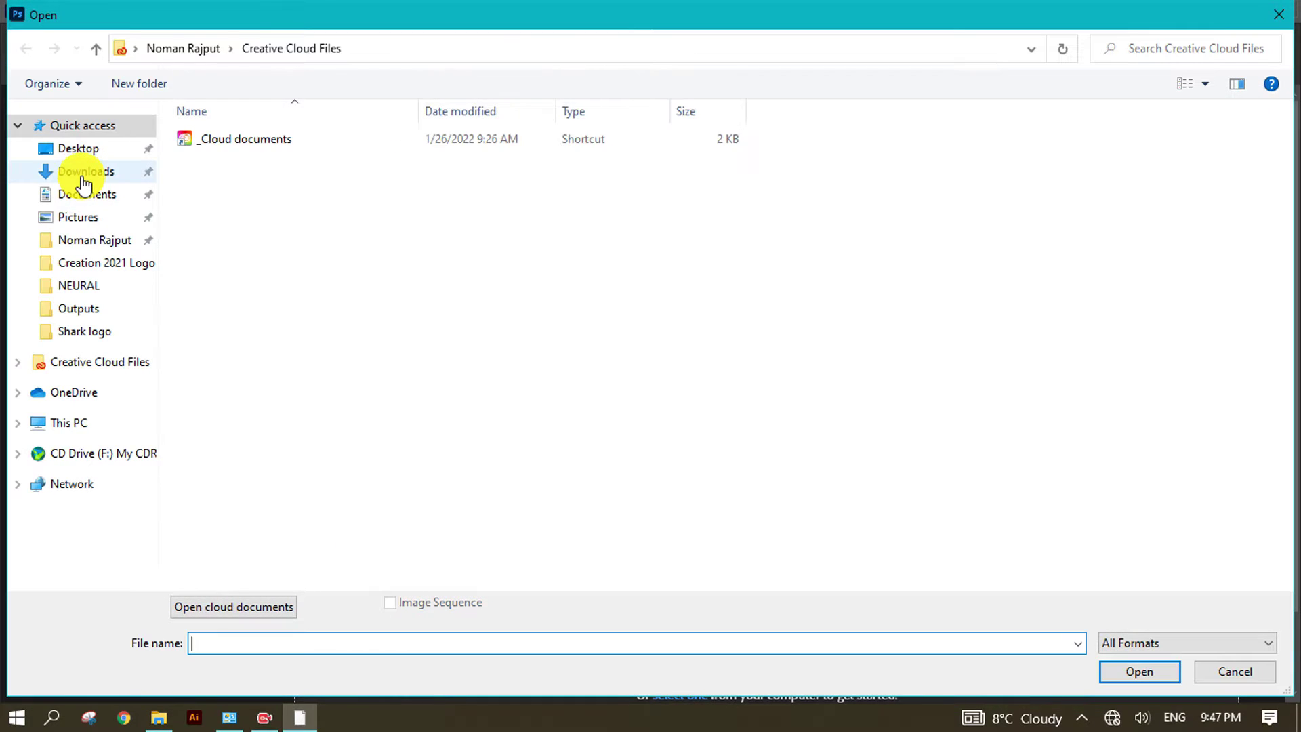
{"action": "left_click", "coordinate": [82, 181]}
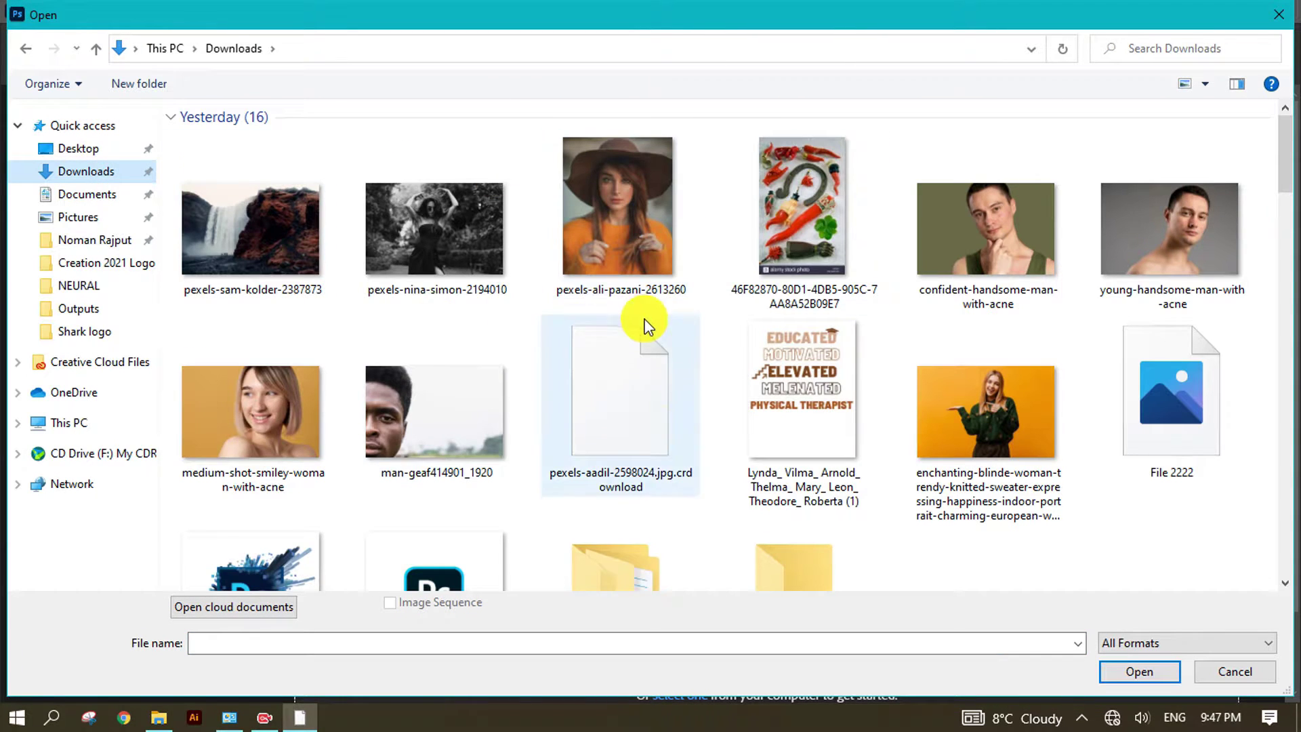
{"action": "left_click", "coordinate": [998, 429]}
{"action": "left_click", "coordinate": [962, 267], "text": "ctrl"}
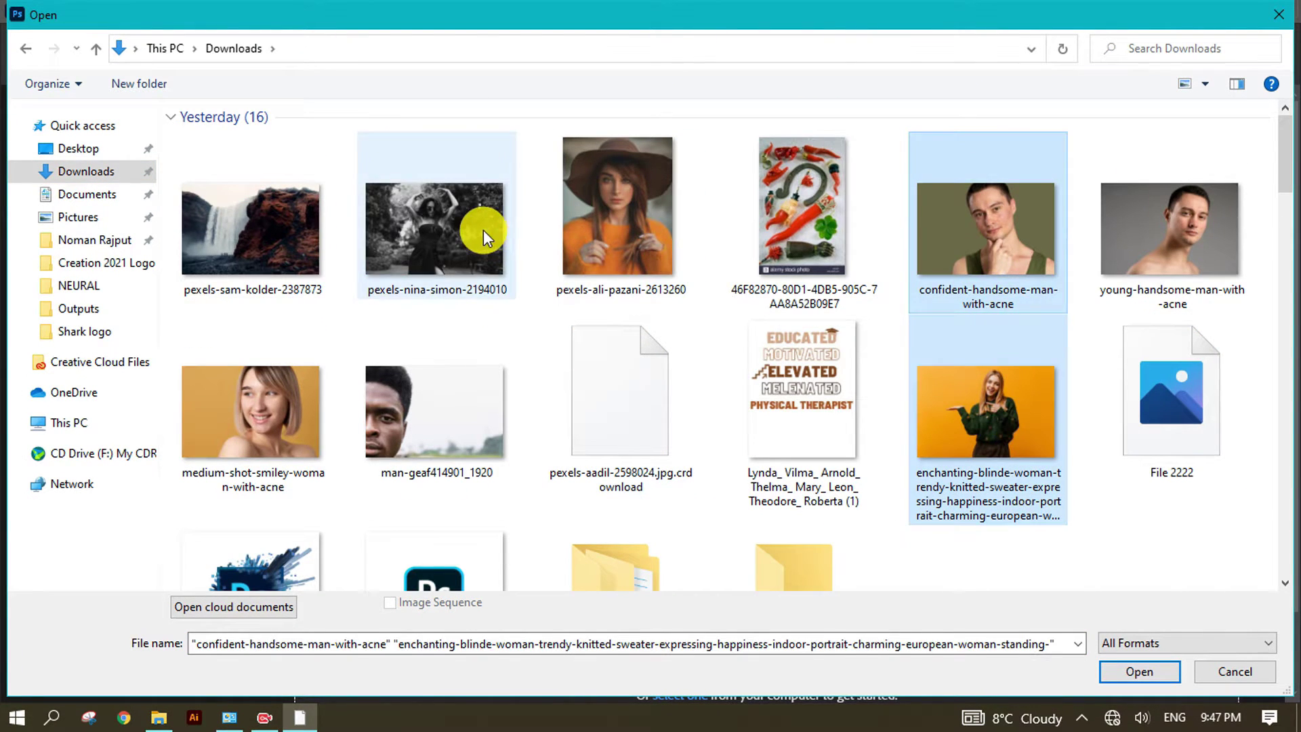
{"action": "left_click", "coordinate": [475, 231], "text": "ctrl"}
{"action": "scroll", "coordinate": [1081, 517], "scroll_direction": "down", "scroll_amount": 2}
{"action": "scroll", "coordinate": [1152, 569], "scroll_direction": "down", "scroll_amount": 10}
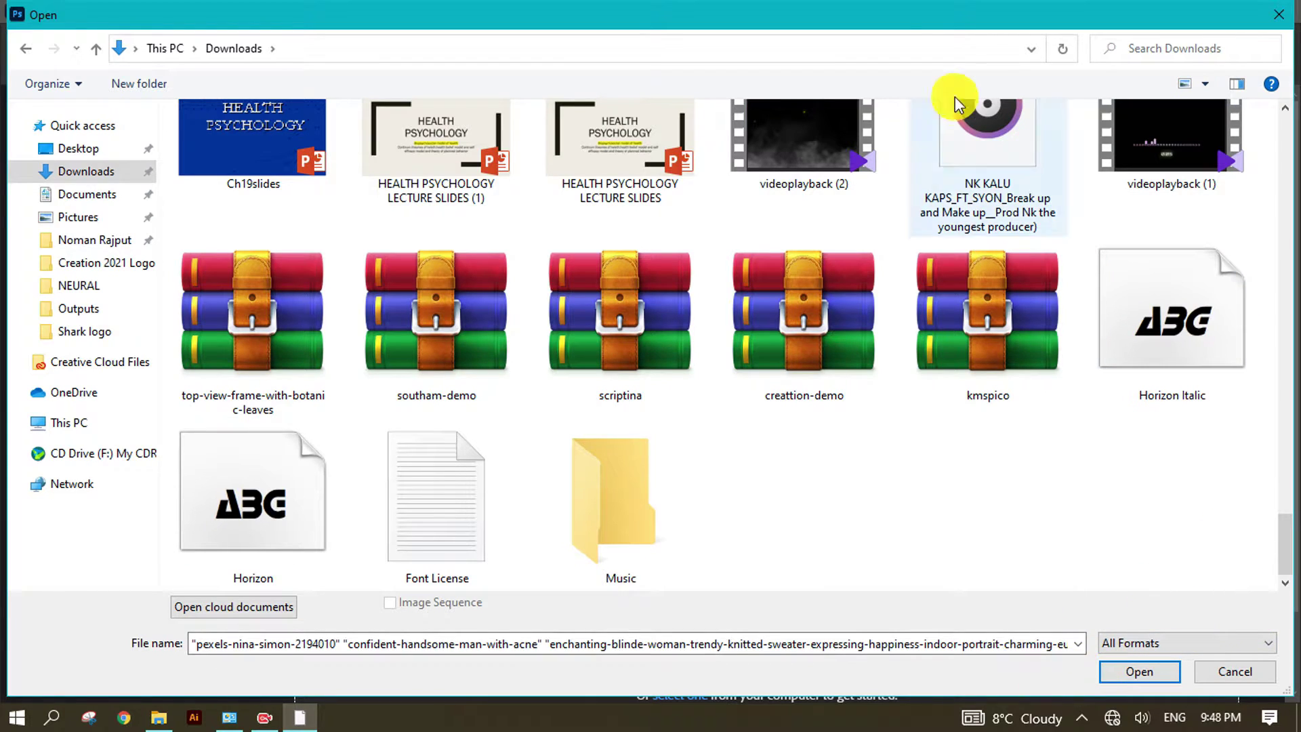
{"action": "double_click", "coordinate": [779, 13]}
Open the three selected photos and switch to the confident-handsome-man-with-acne document.
{"action": "left_click", "coordinate": [479, 458]}
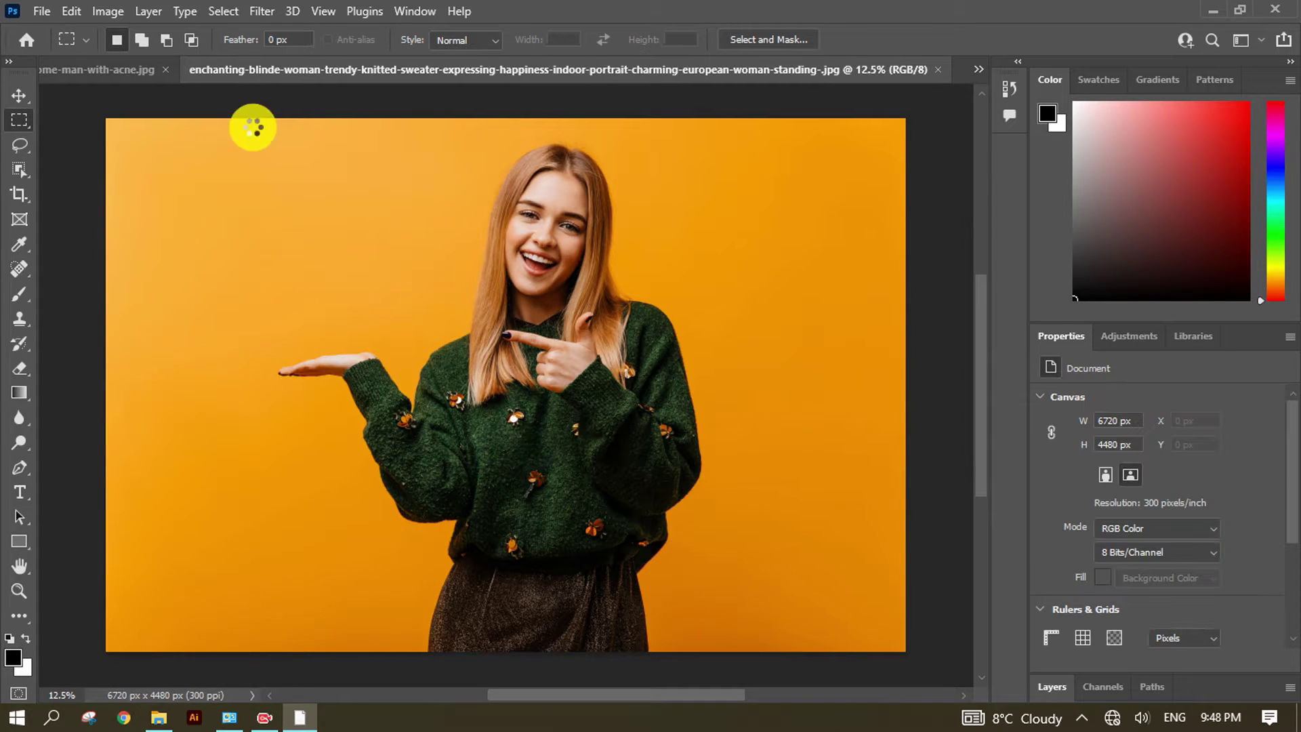
{"action": "key", "text": "v"}
{"action": "left_click", "coordinate": [163, 70]}
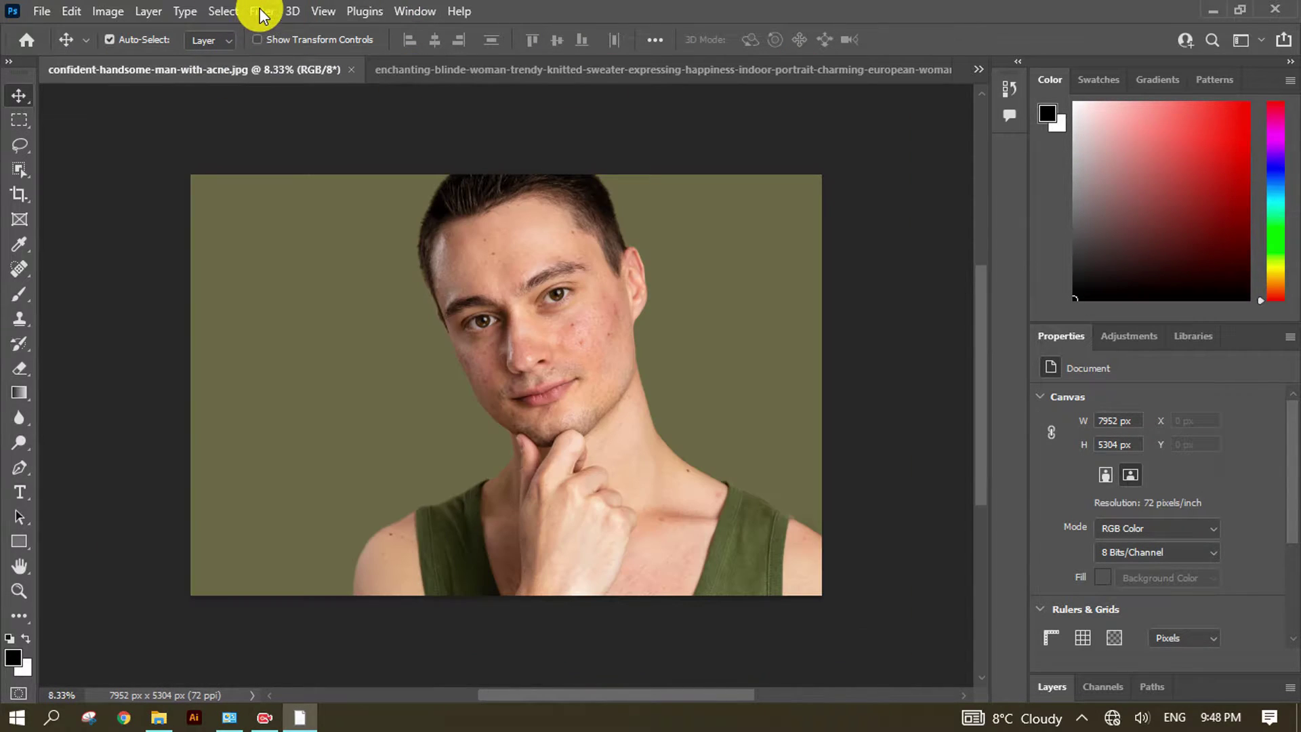
In Neural Filters, enable Skin Smoothing at Smoothness +27 and zoom in on the face.
{"action": "left_click", "coordinate": [262, 12]}
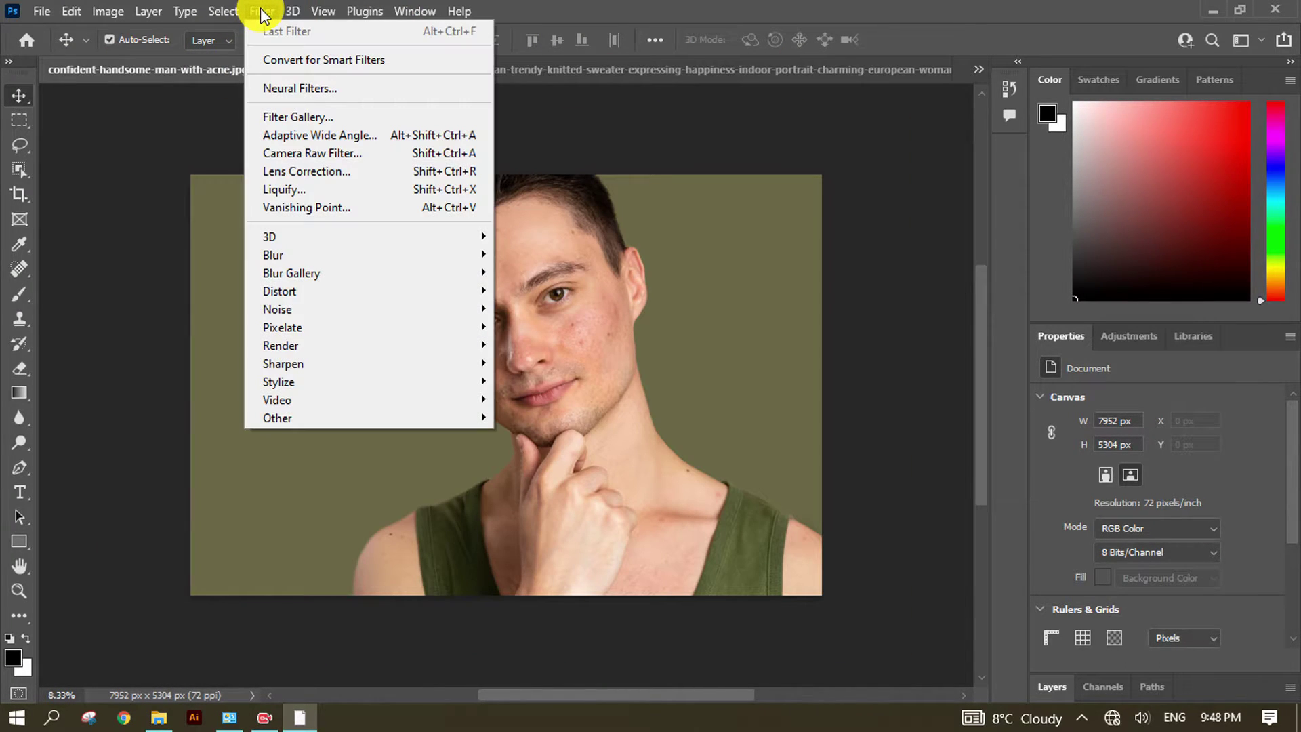
{"action": "left_click", "coordinate": [338, 92]}
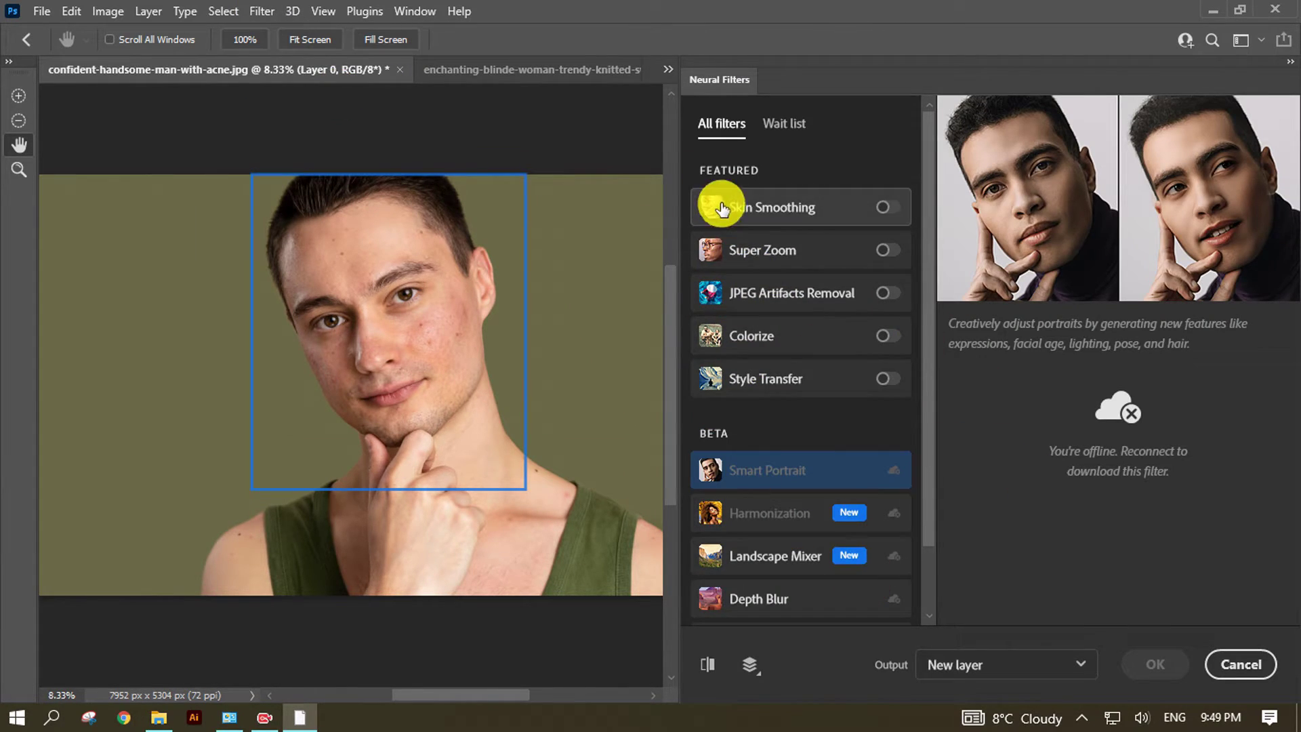
{"action": "left_click", "coordinate": [746, 212]}
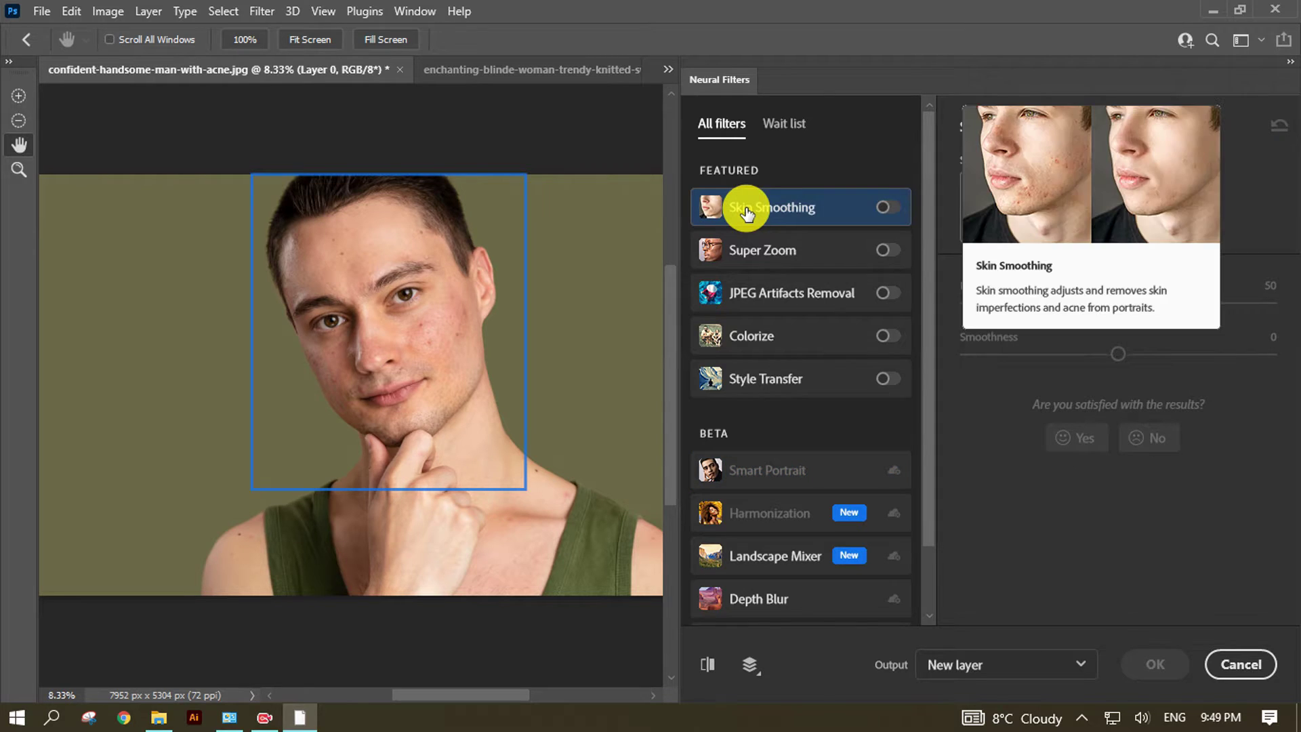
{"action": "left_click", "coordinate": [889, 208]}
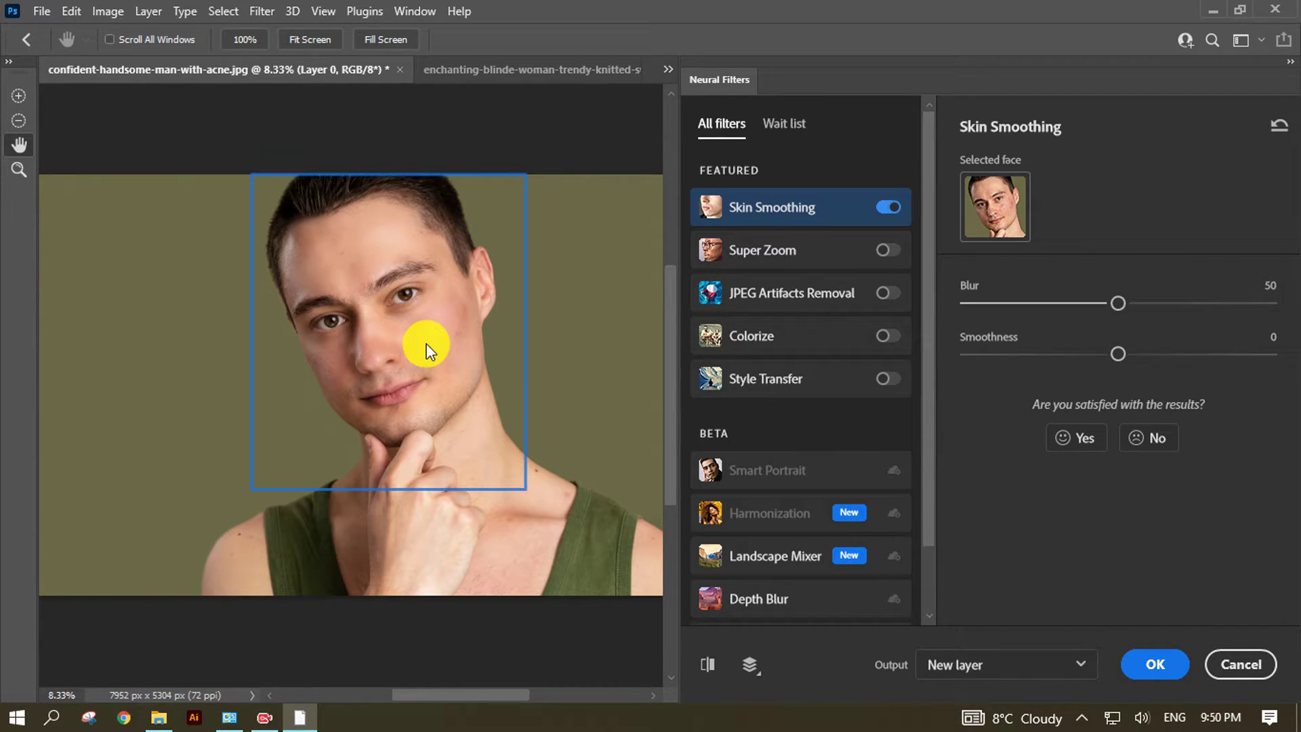
{"action": "left_click", "coordinate": [18, 96]}
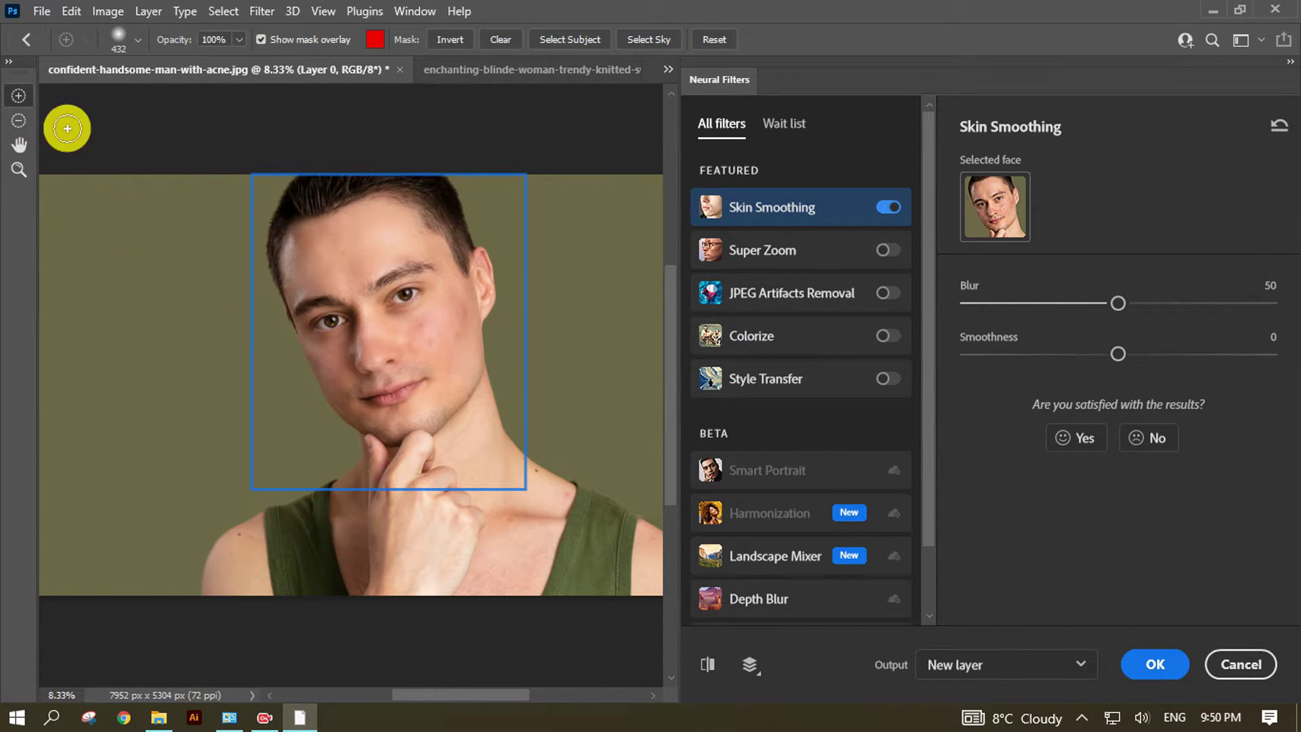
{"action": "left_click", "coordinate": [19, 120]}
{"action": "scroll", "coordinate": [378, 299], "scroll_direction": "up", "scroll_amount": 2}
{"action": "scroll", "coordinate": [346, 270], "scroll_direction": "up", "scroll_amount": 2}
{"action": "left_click", "coordinate": [19, 145]}
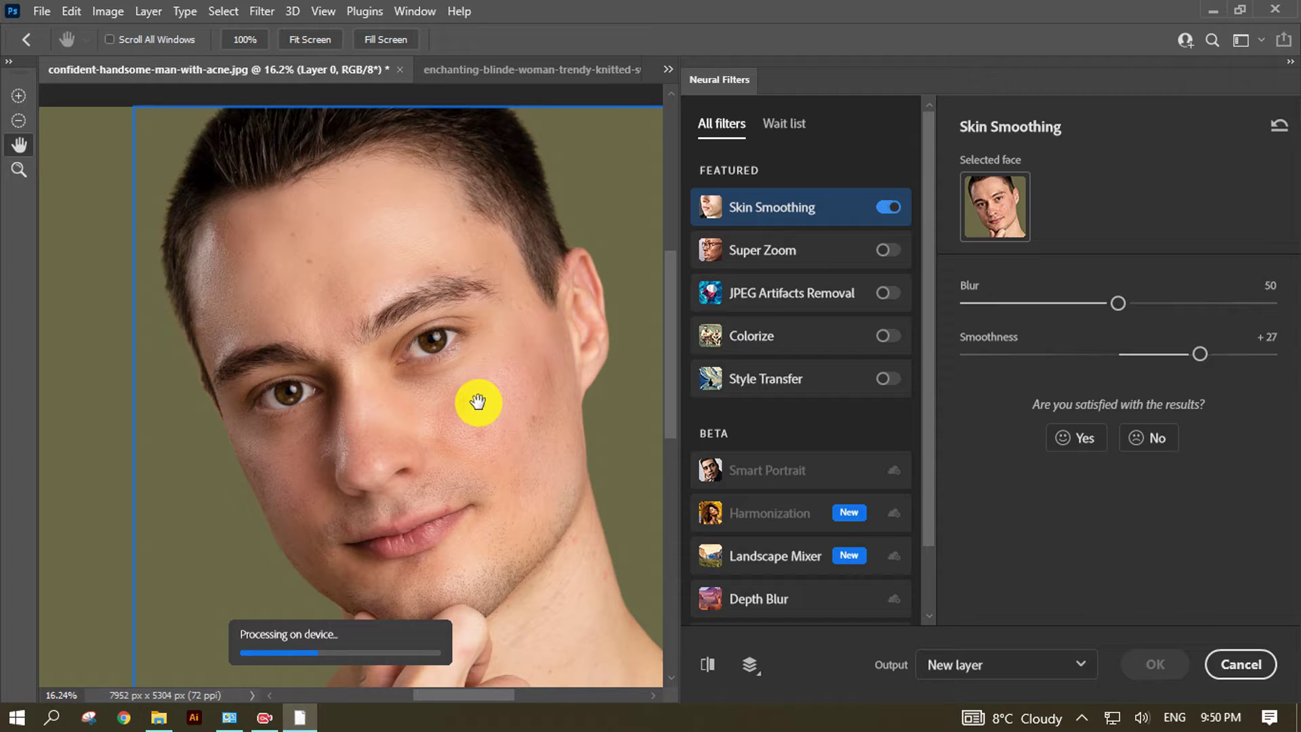
{"action": "left_click", "coordinate": [792, 293]}
{"action": "mouse_move", "coordinate": [762, 250]}
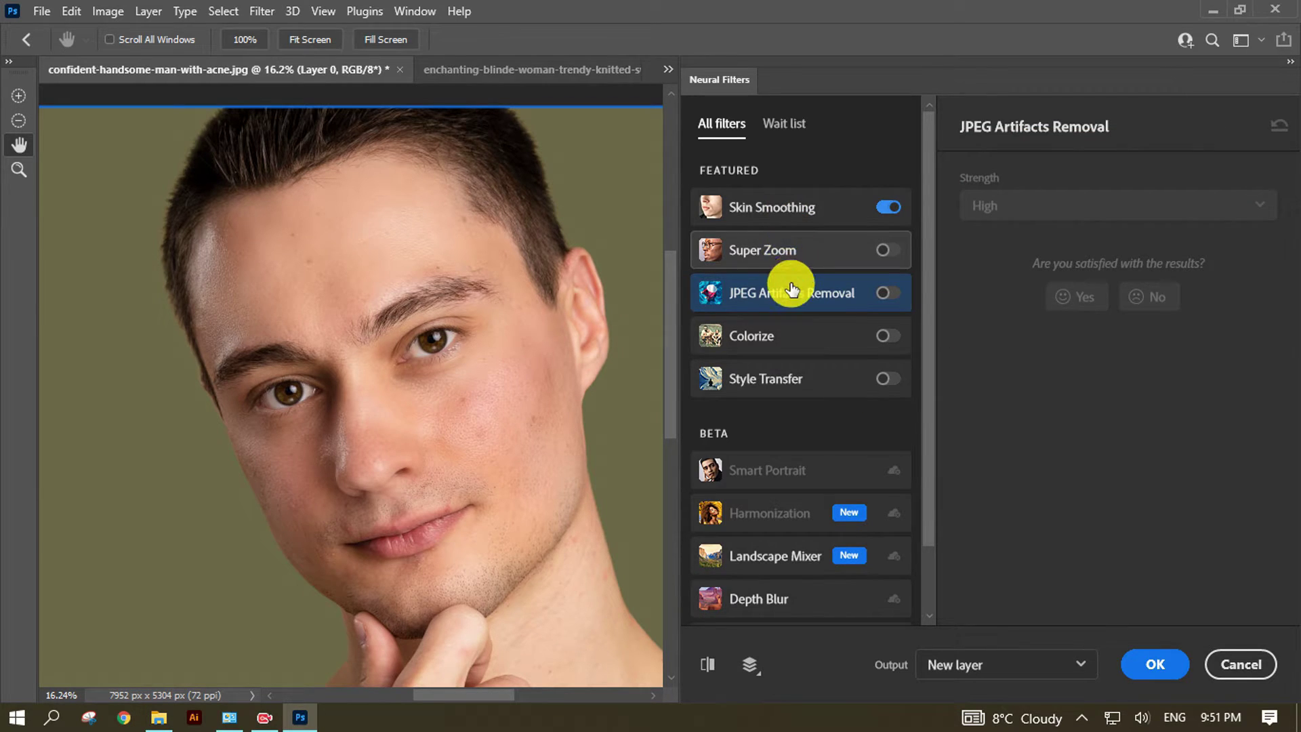
Toggle JPEG Artifacts Removal on and off, then view the Colorize and Style Transfer settings.
{"action": "left_click", "coordinate": [888, 293]}
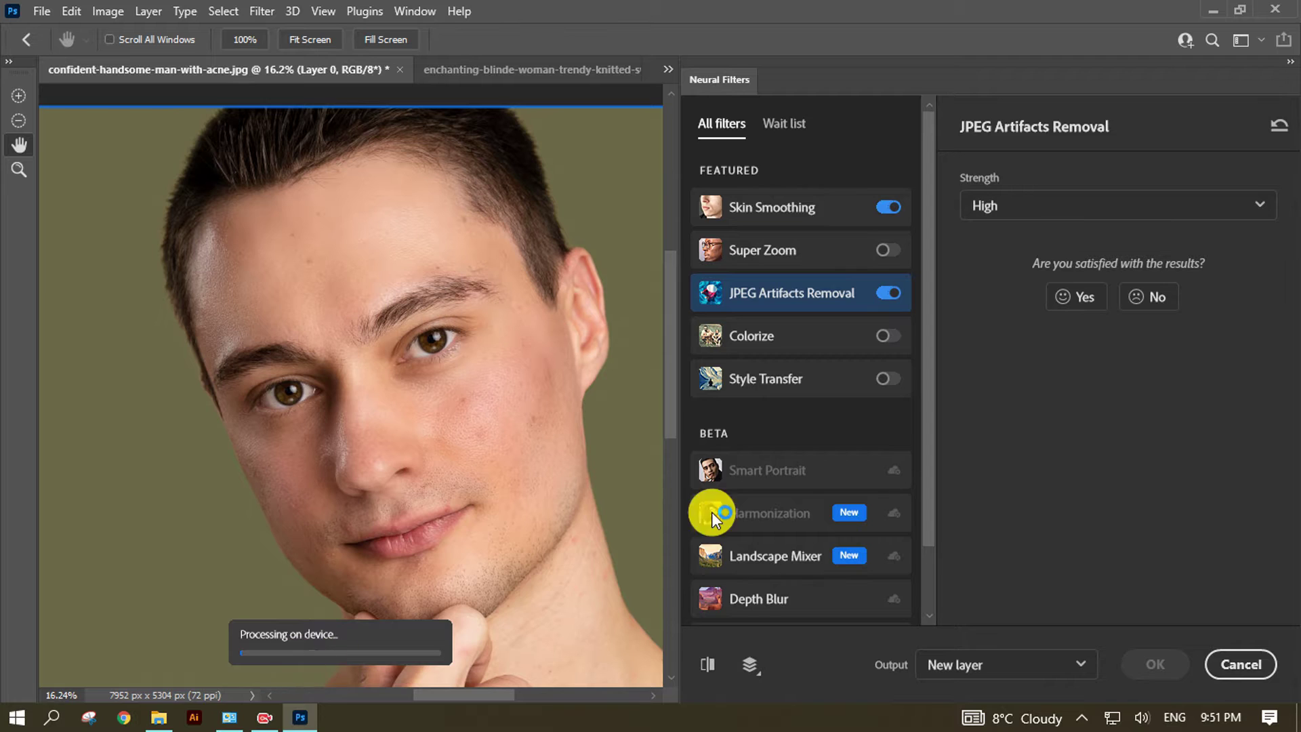
{"action": "left_click", "coordinate": [884, 292]}
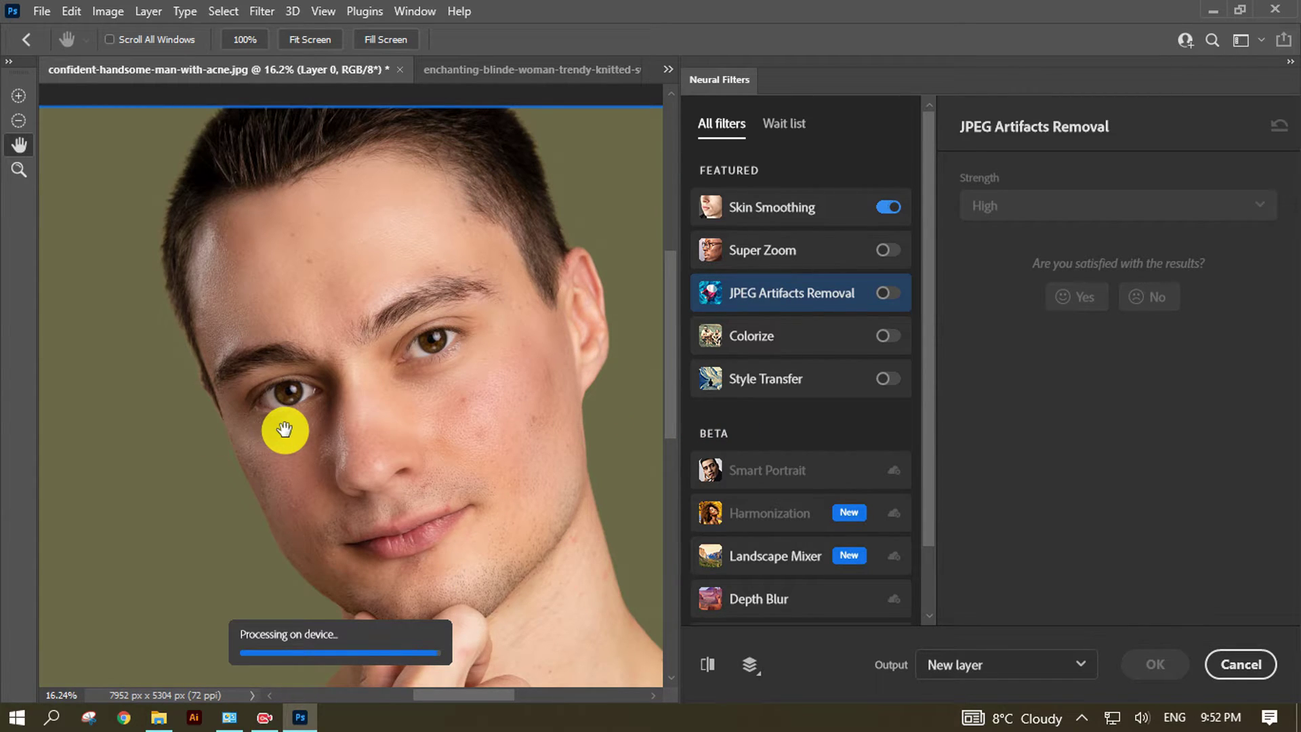
{"action": "left_click", "coordinate": [783, 348]}
{"action": "left_click", "coordinate": [790, 377]}
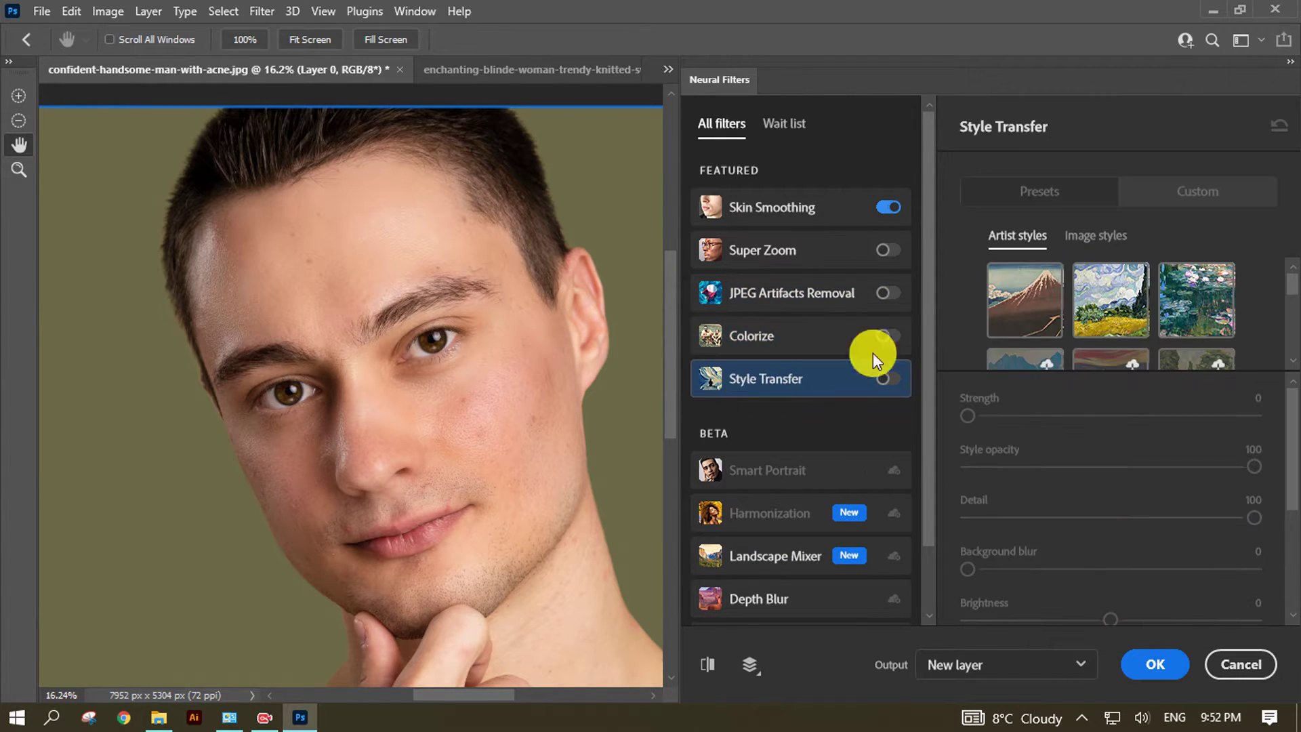
Confirm Smart Portrait and Harmonization report being offline, then reveal the hidden tray icons.
{"action": "left_click", "coordinate": [759, 470]}
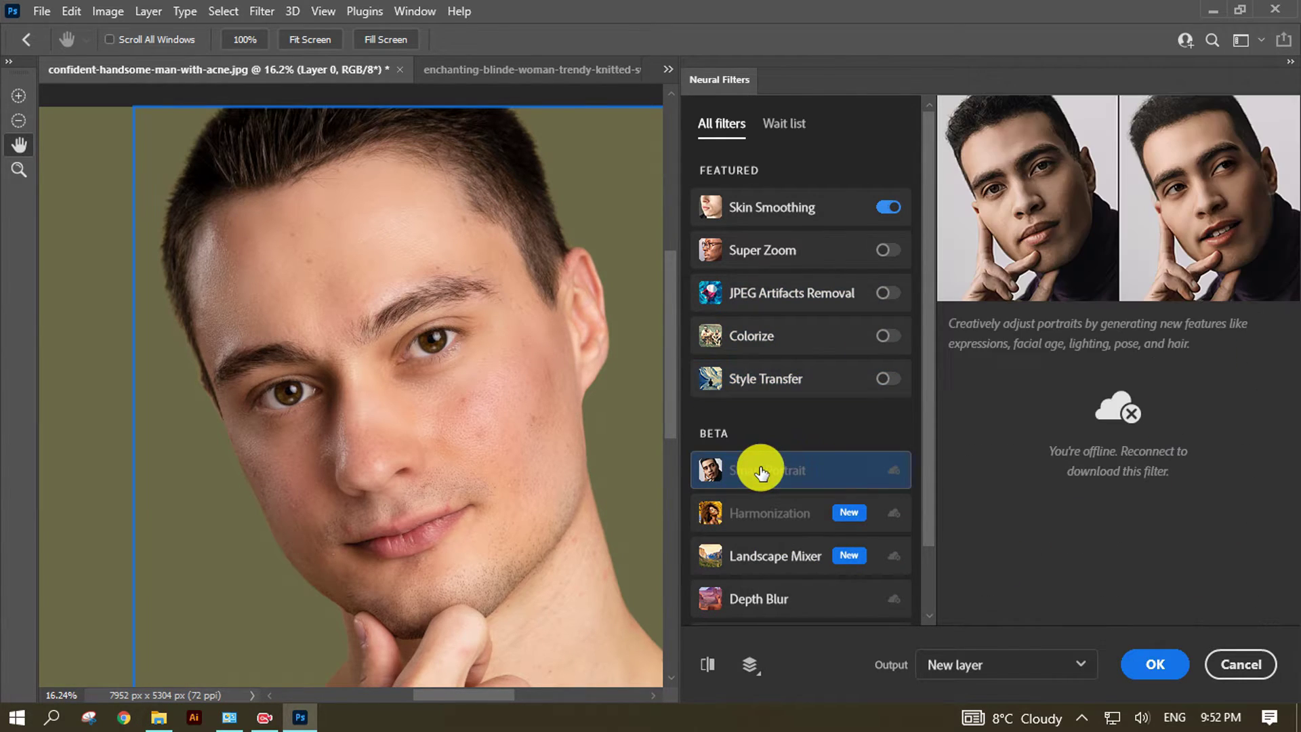
{"action": "left_click", "coordinate": [756, 513]}
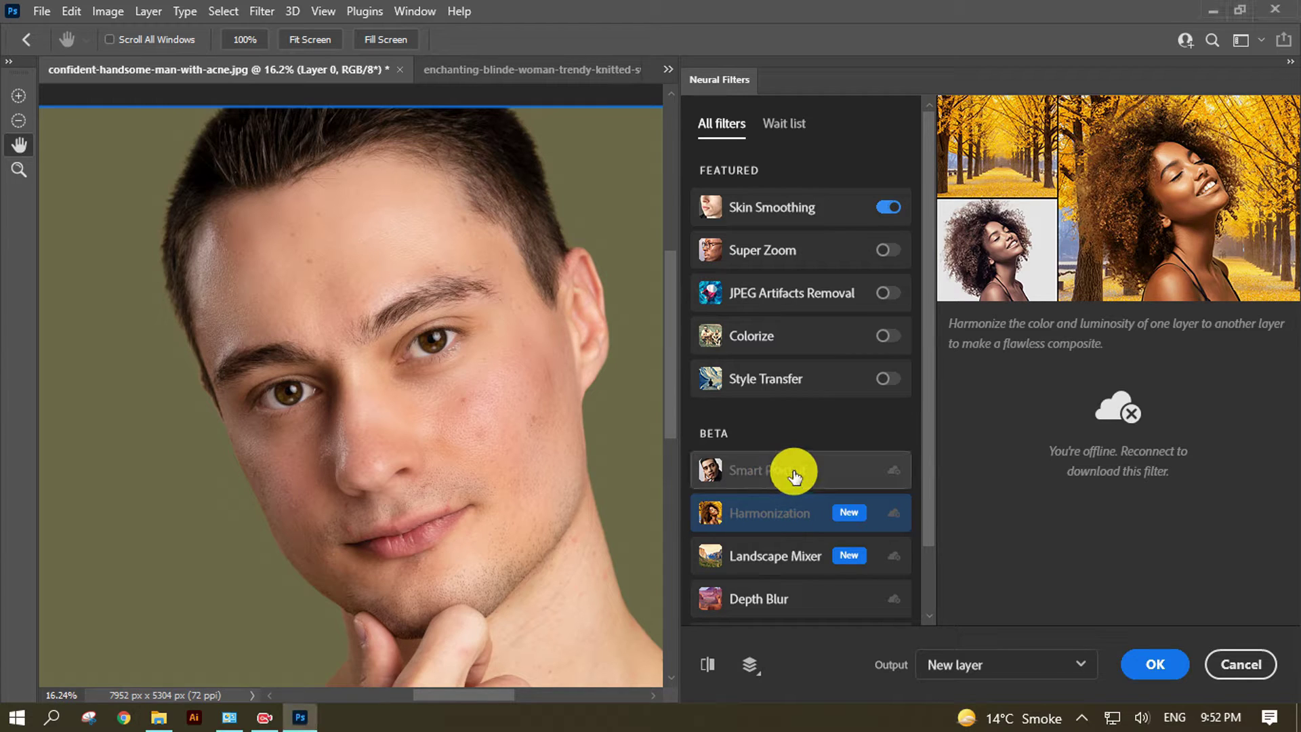
{"action": "left_click", "coordinate": [806, 470]}
{"action": "left_click", "coordinate": [1085, 715]}
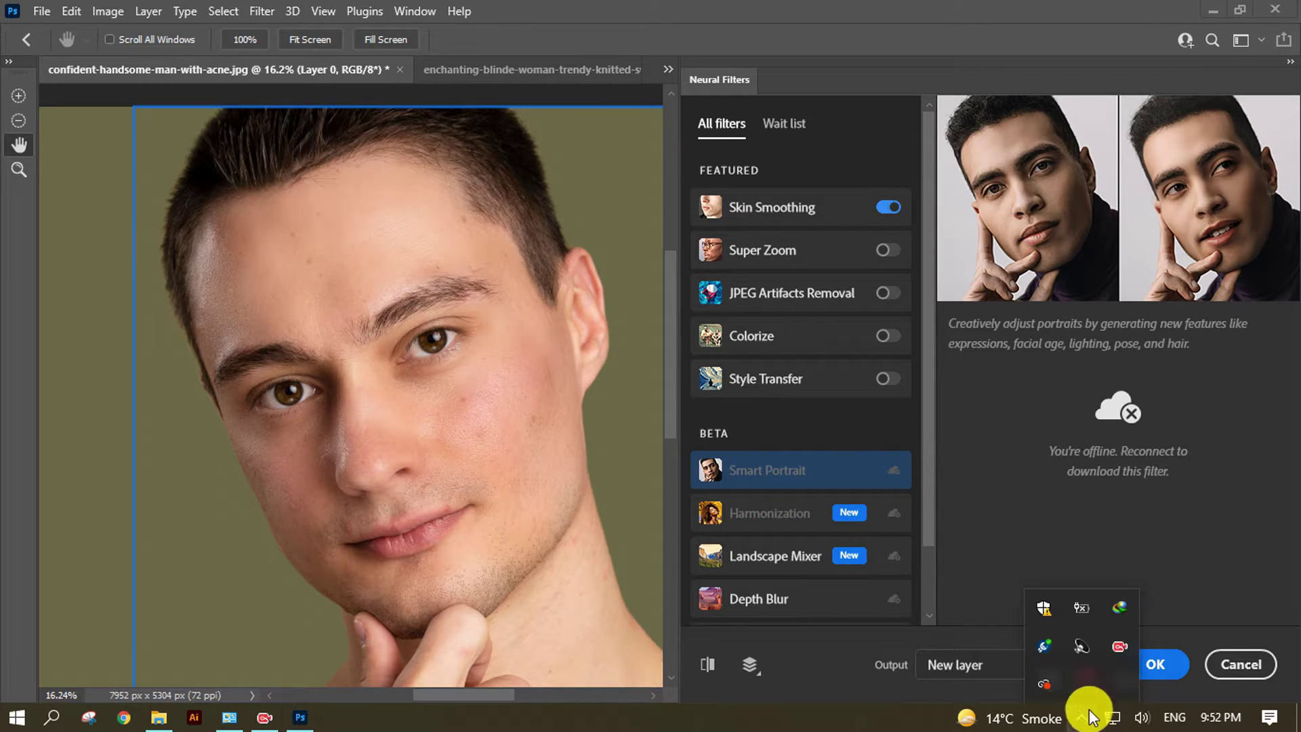
Open Creative Cloud from the tray, watch its self-update finish, and close it.
{"action": "left_click", "coordinate": [1049, 686]}
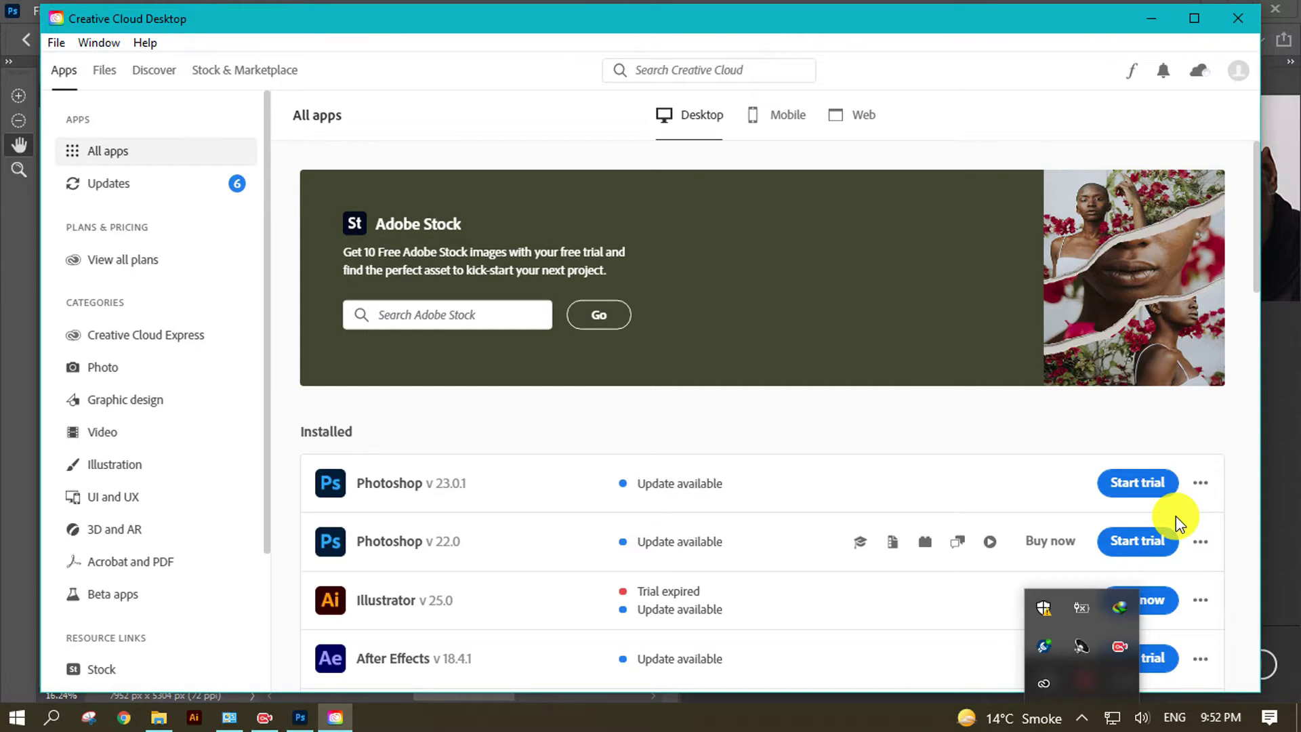
{"action": "left_click", "coordinate": [1199, 71]}
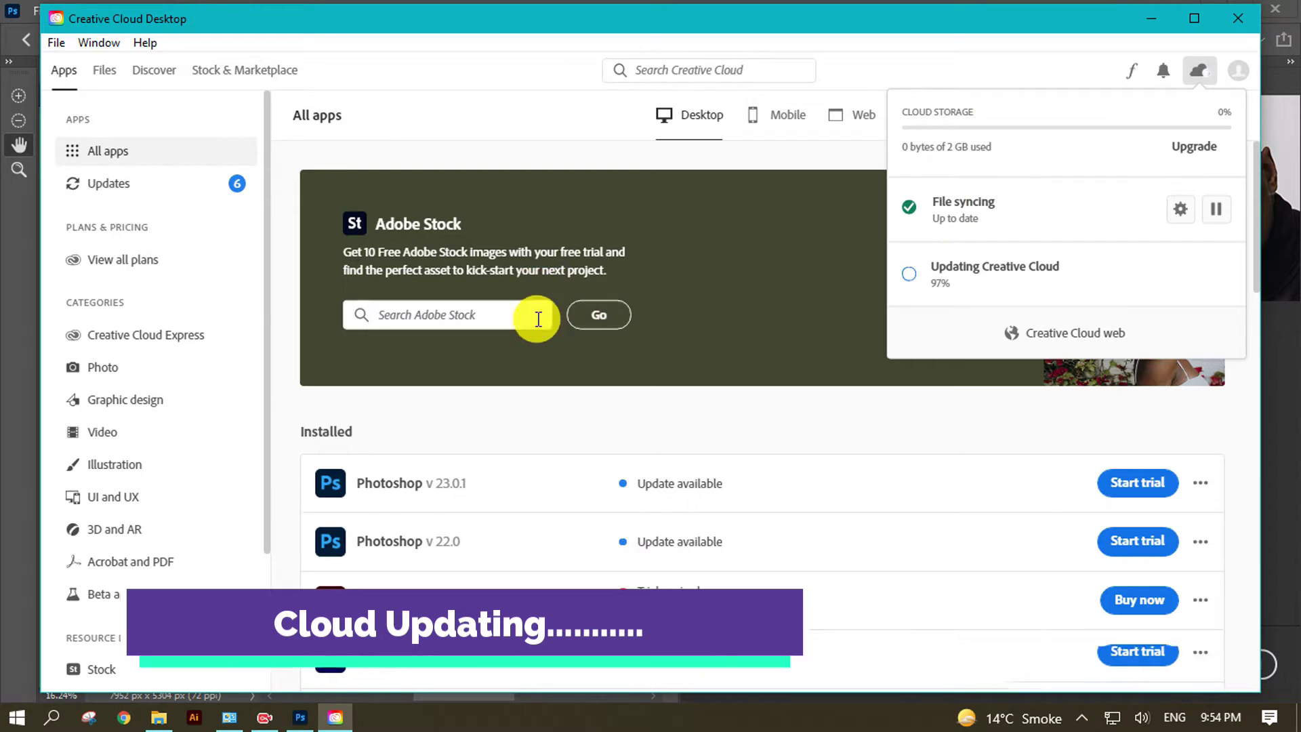
{"action": "scroll", "coordinate": [537, 319], "scroll_direction": "down", "scroll_amount": 5}
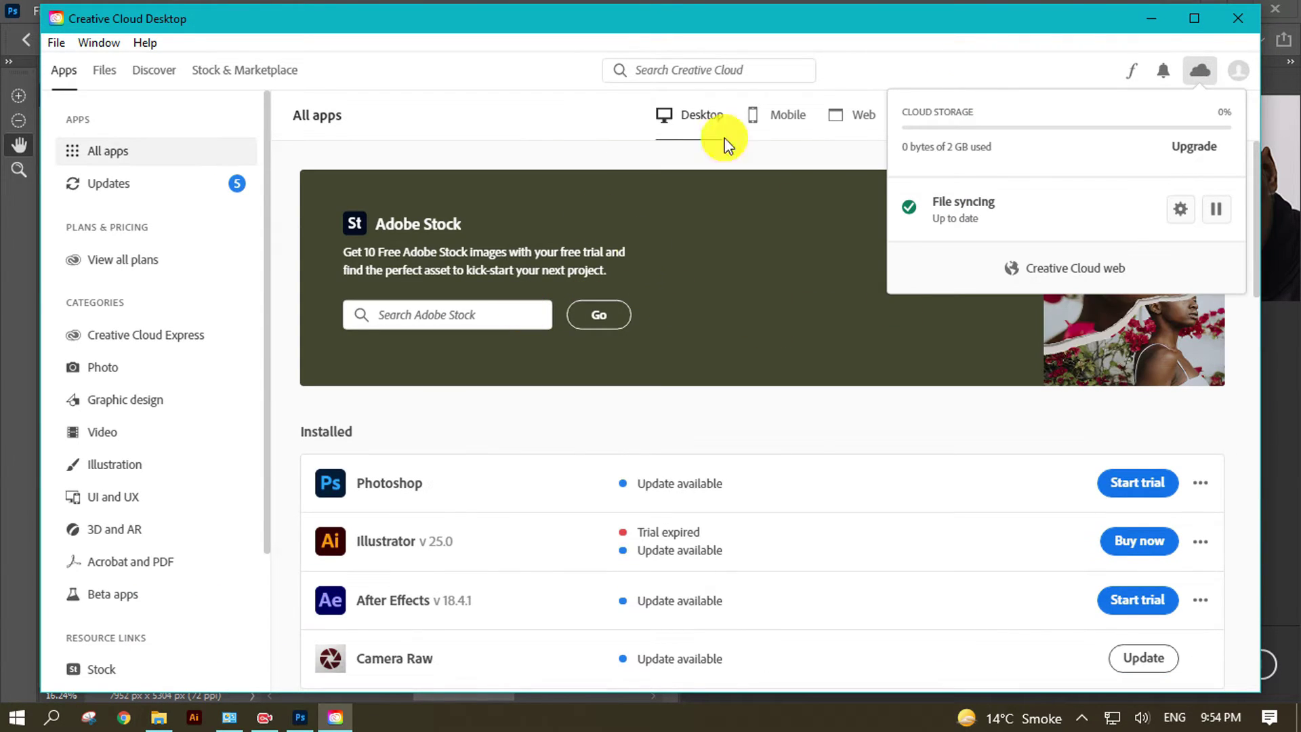
{"action": "left_click", "coordinate": [1152, 19]}
{"action": "scroll", "coordinate": [900, 508], "scroll_direction": "down", "scroll_amount": 1}
Preview the Harmonization and Landscape Mixer filters, then cancel out of Neural Filters.
{"action": "left_click", "coordinate": [793, 436]}
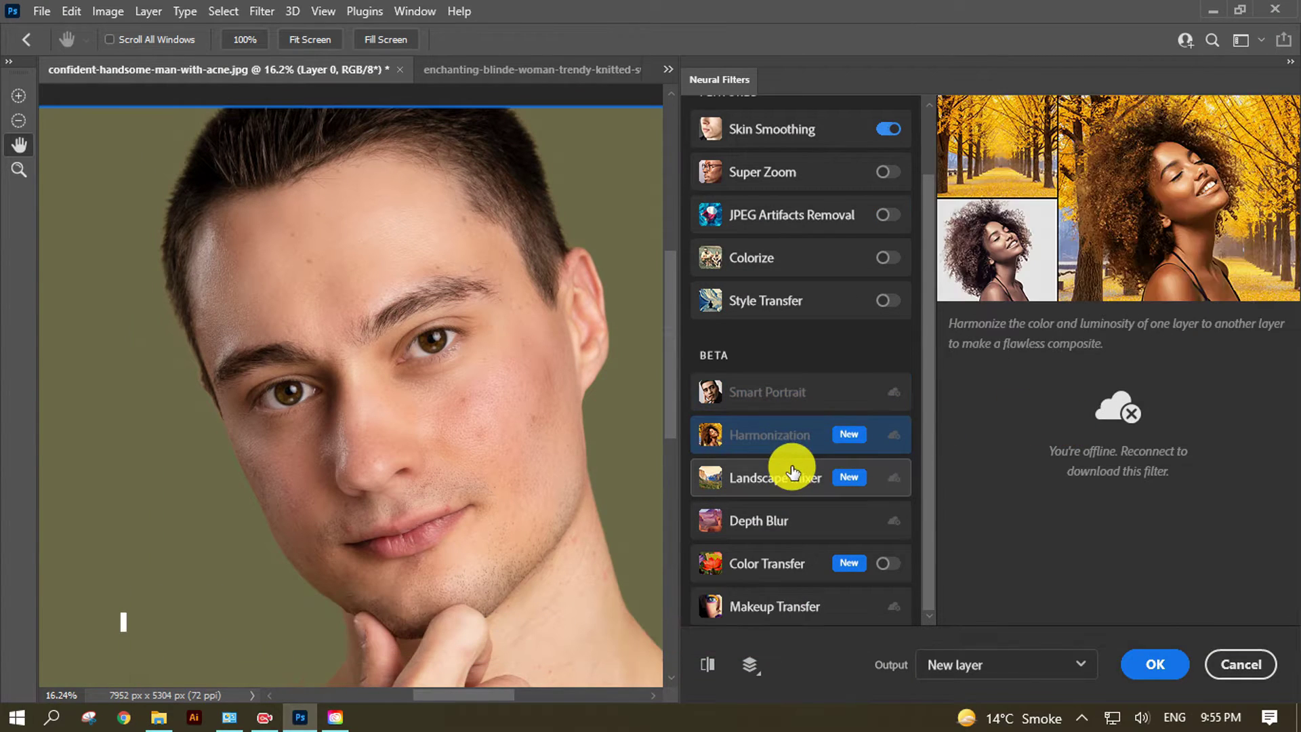
{"action": "left_click", "coordinate": [786, 477]}
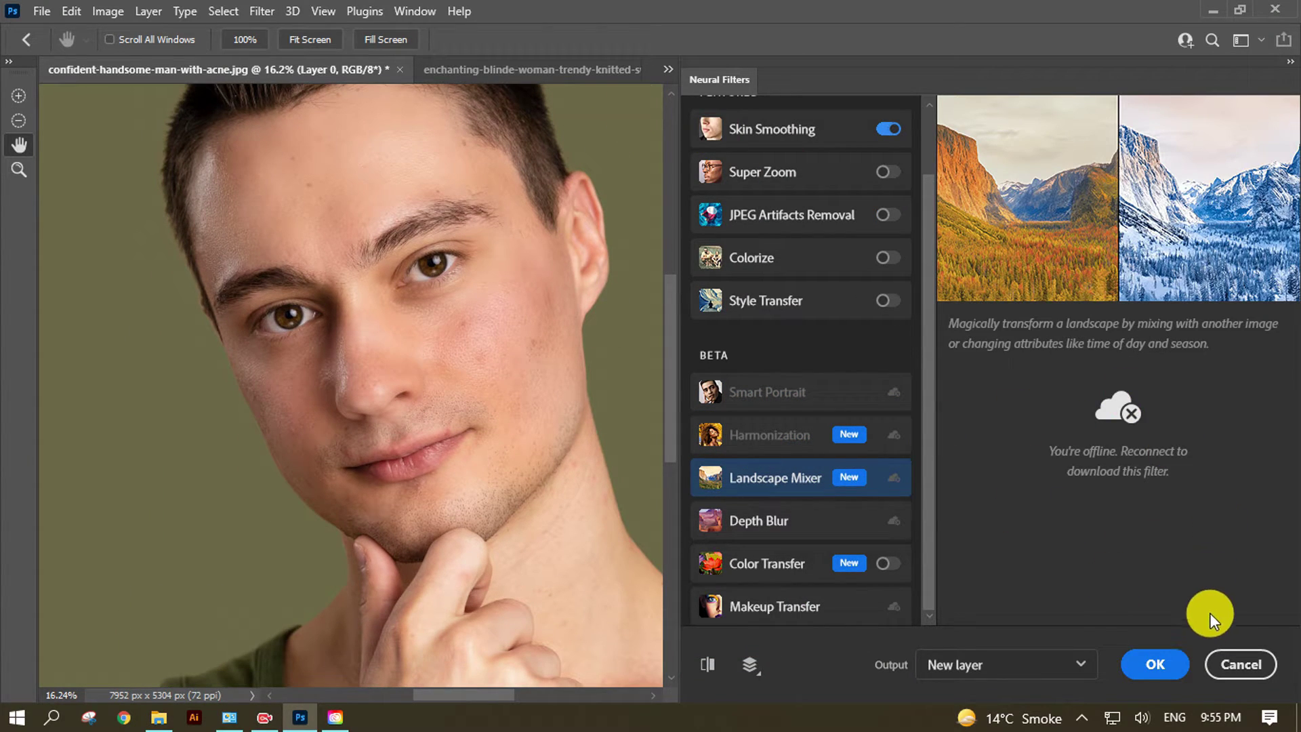
{"action": "left_click", "coordinate": [1237, 659]}
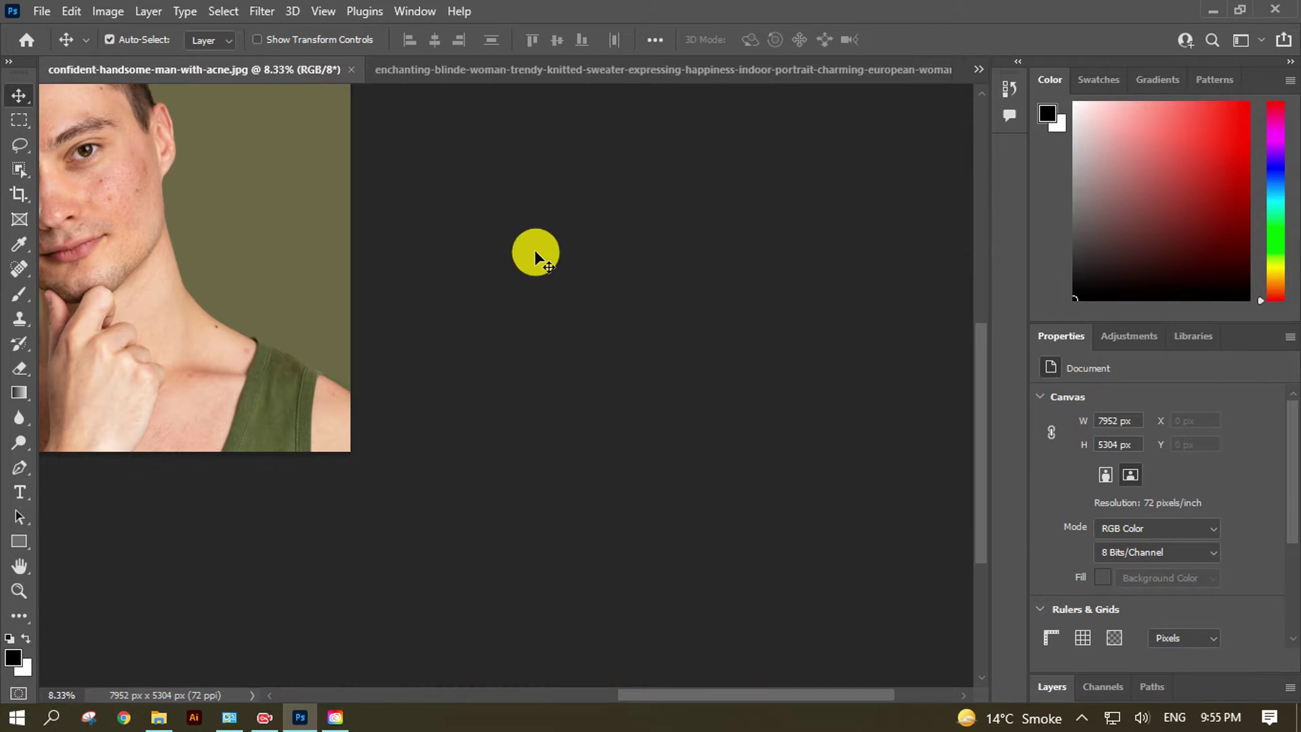
Switch to the black-and-white dancing woman photo and open Neural Filters on it.
{"action": "left_click", "coordinate": [976, 71]}
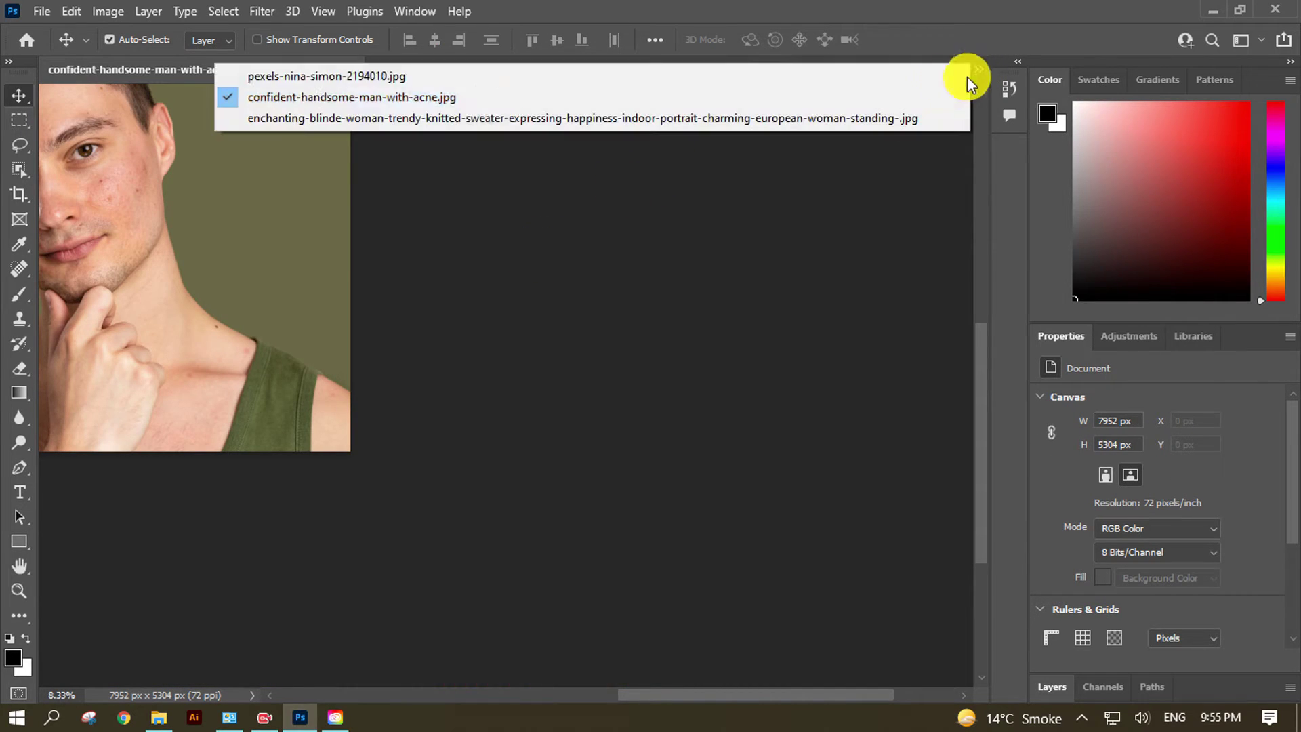
{"action": "left_click", "coordinate": [479, 119]}
{"action": "left_click", "coordinate": [980, 71]}
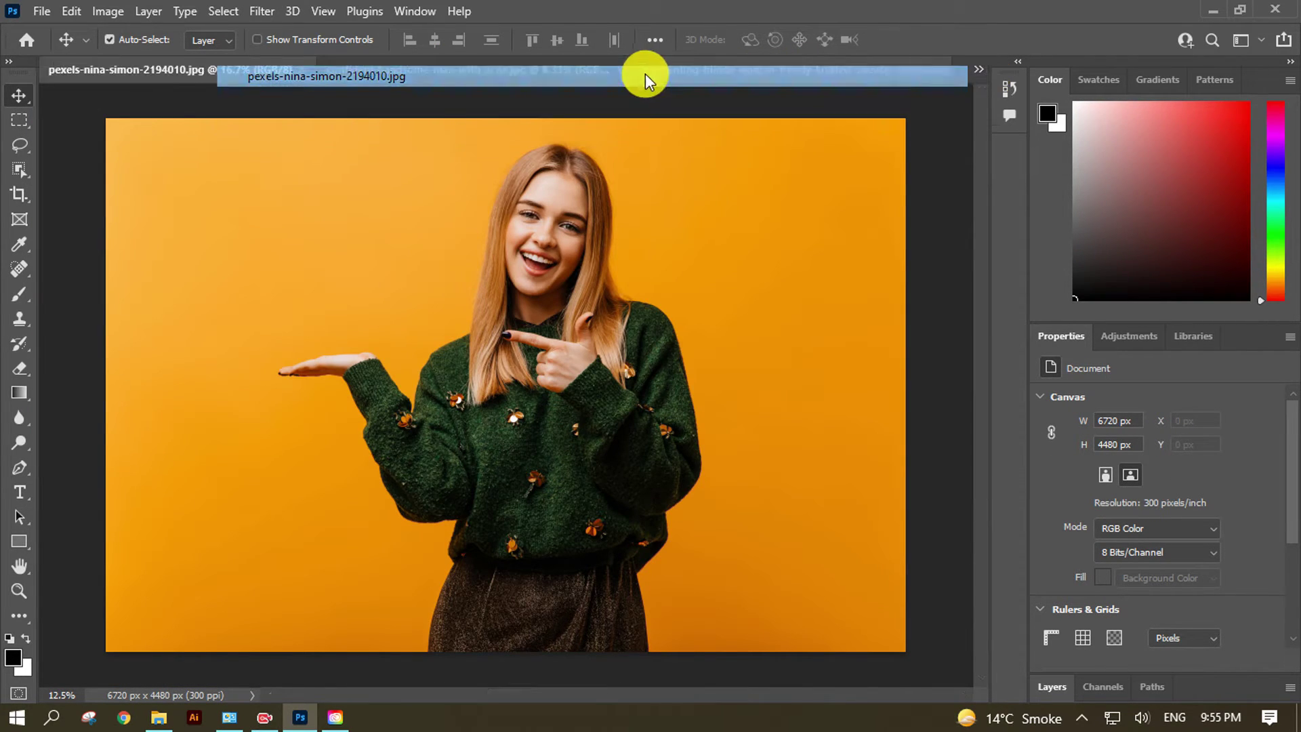
{"action": "left_click", "coordinate": [645, 74]}
{"action": "left_click", "coordinate": [148, 11]}
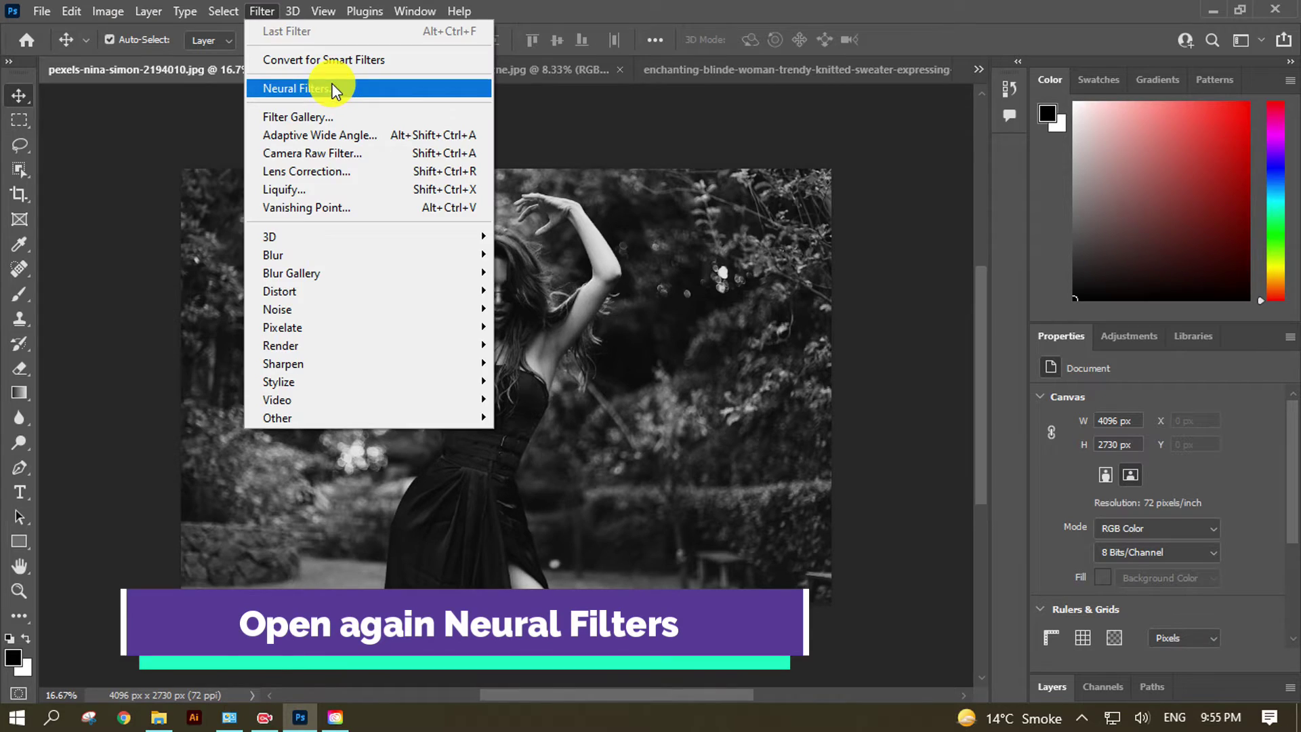
{"action": "left_click", "coordinate": [334, 90]}
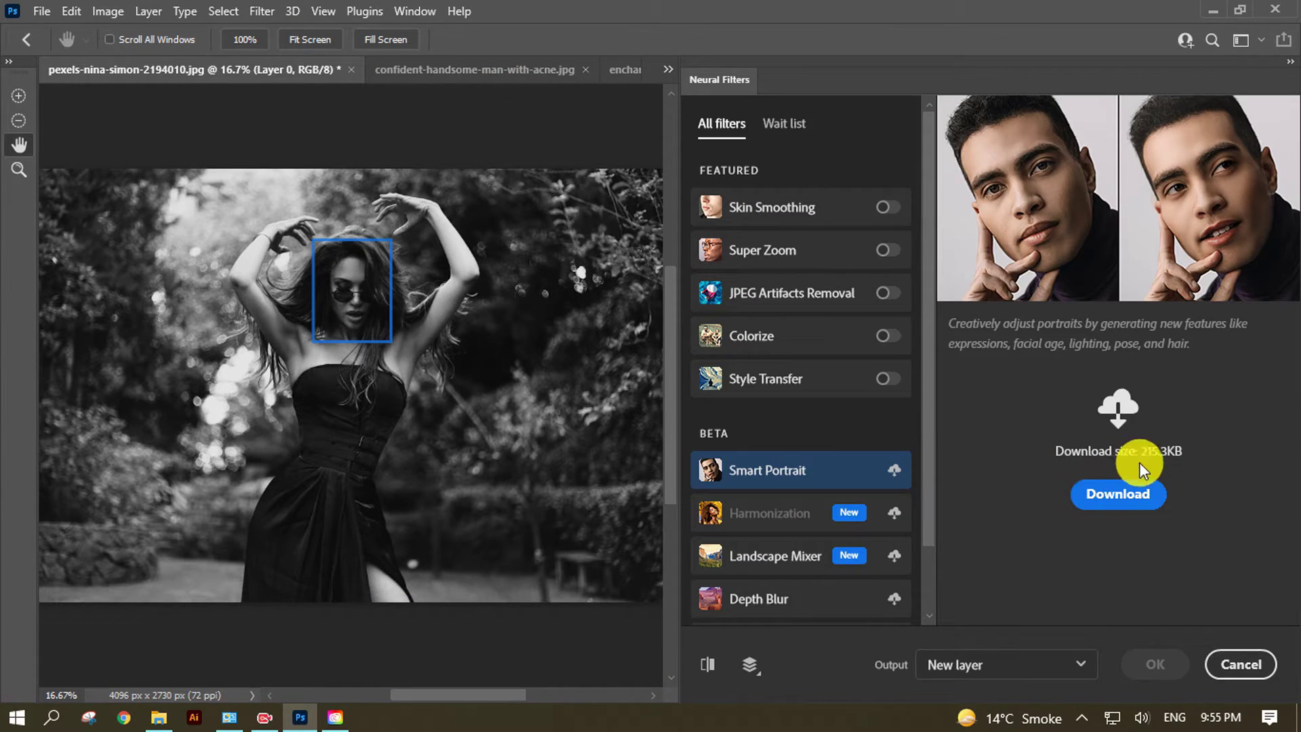
Colorize the dancing woman photo using the Retro high contrast profile.
{"action": "left_click", "coordinate": [790, 512]}
{"action": "left_click", "coordinate": [776, 555]}
{"action": "left_click", "coordinate": [767, 470]}
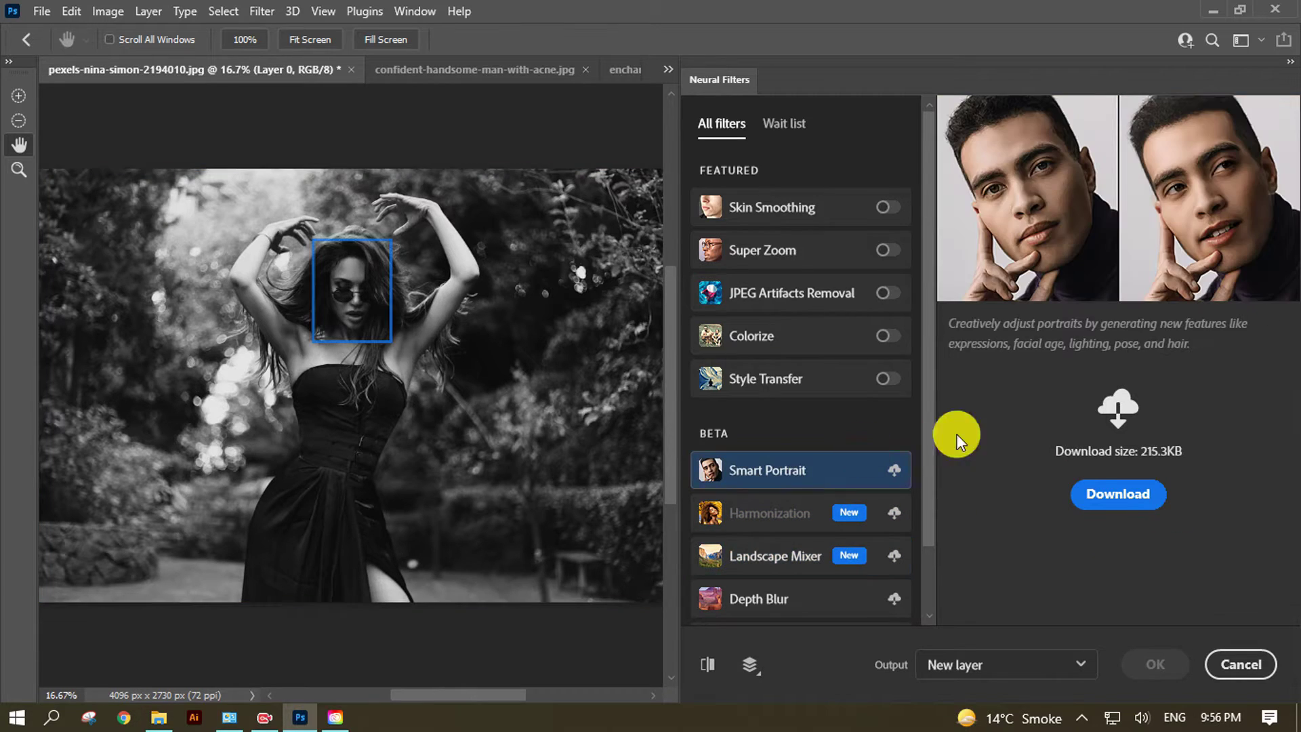
{"action": "left_click", "coordinate": [749, 292]}
{"action": "left_click", "coordinate": [784, 335]}
{"action": "left_click", "coordinate": [892, 339]}
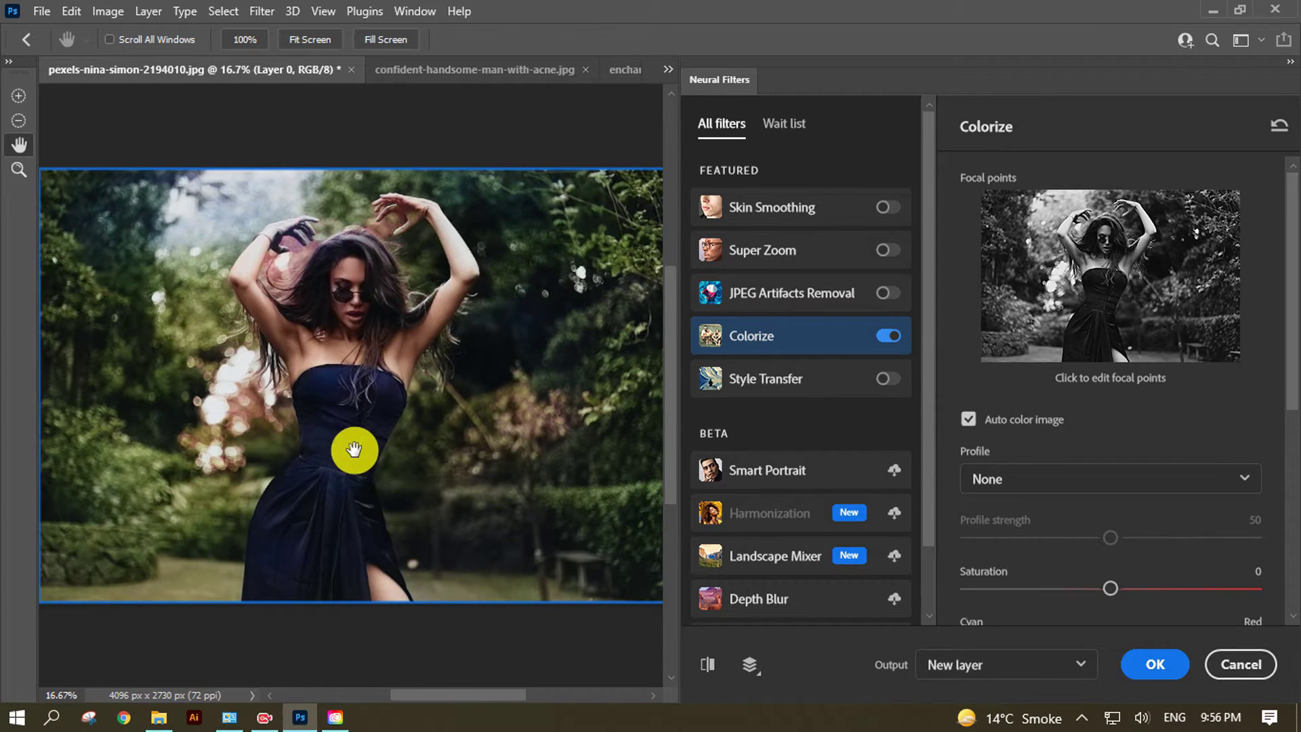
{"action": "left_click", "coordinate": [707, 666]}
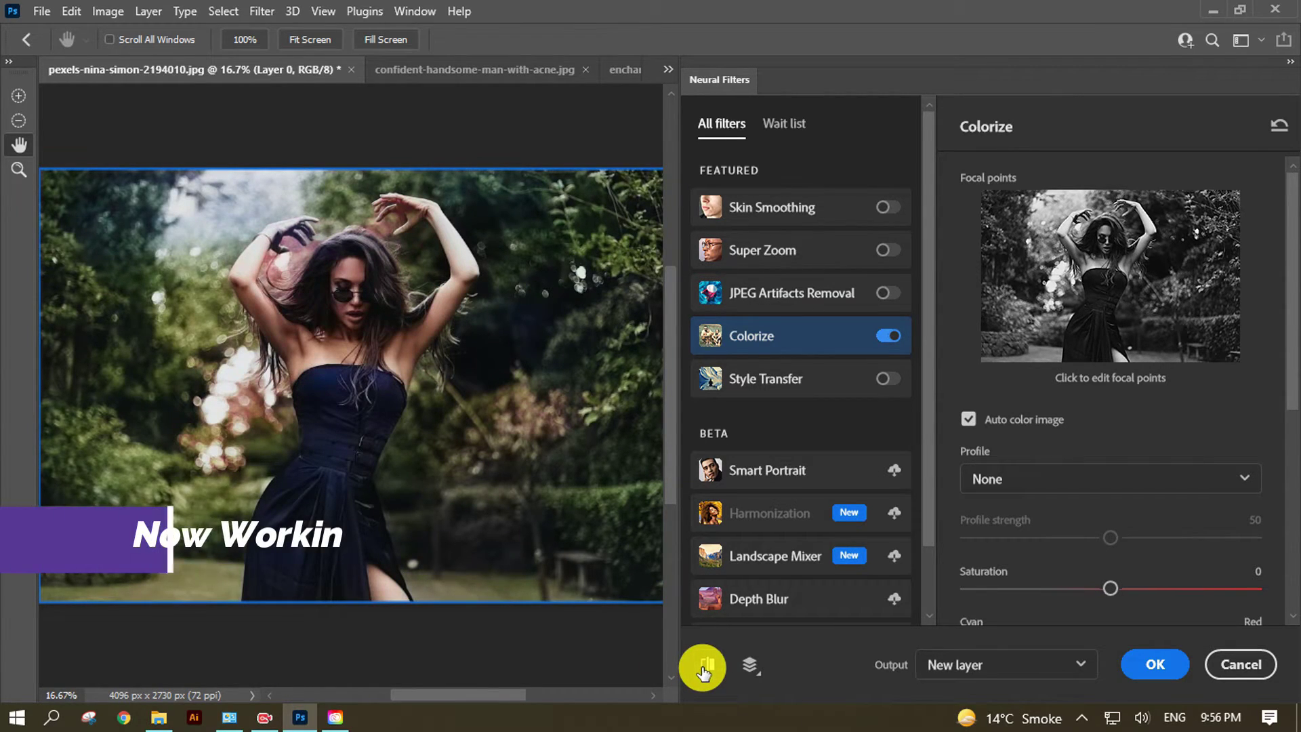
{"action": "left_click", "coordinate": [1054, 476]}
{"action": "left_click", "coordinate": [1021, 385]}
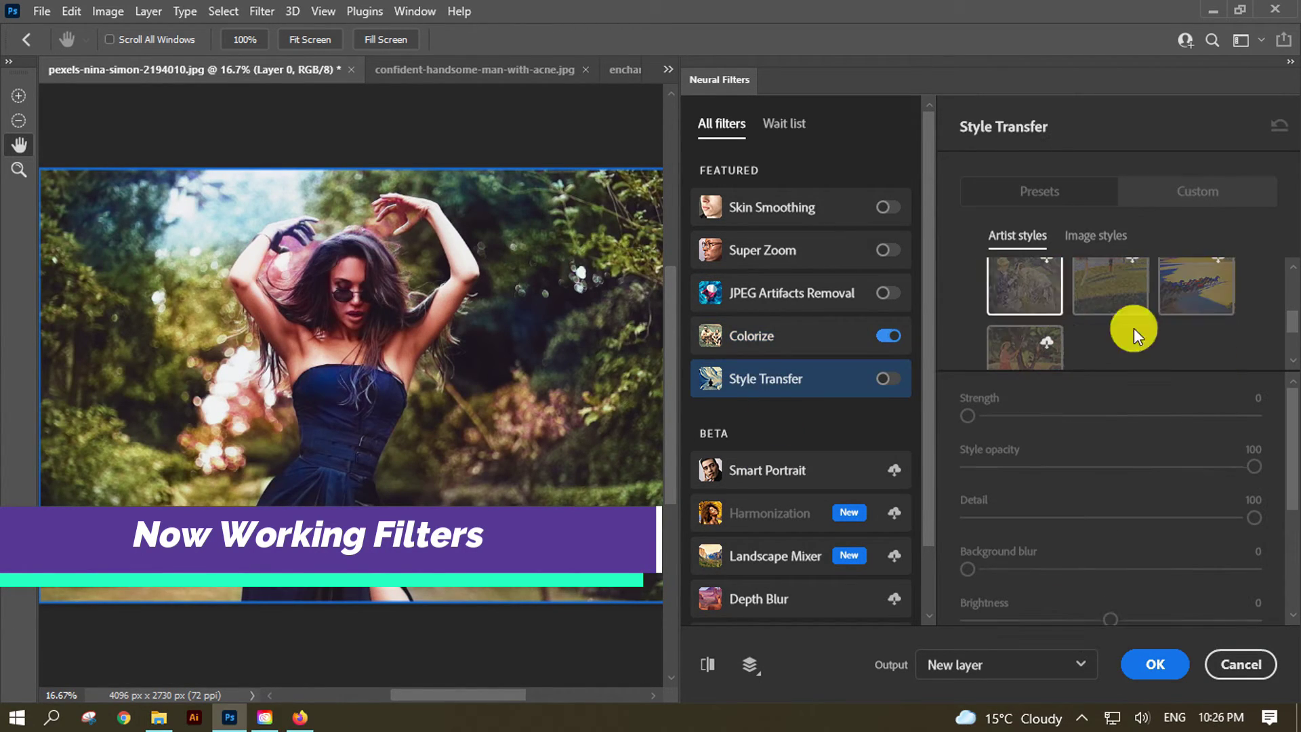
Download the Smart Portrait, Harmonization, Landscape Mixer and Depth Blur beta filters.
{"action": "left_click", "coordinate": [751, 469]}
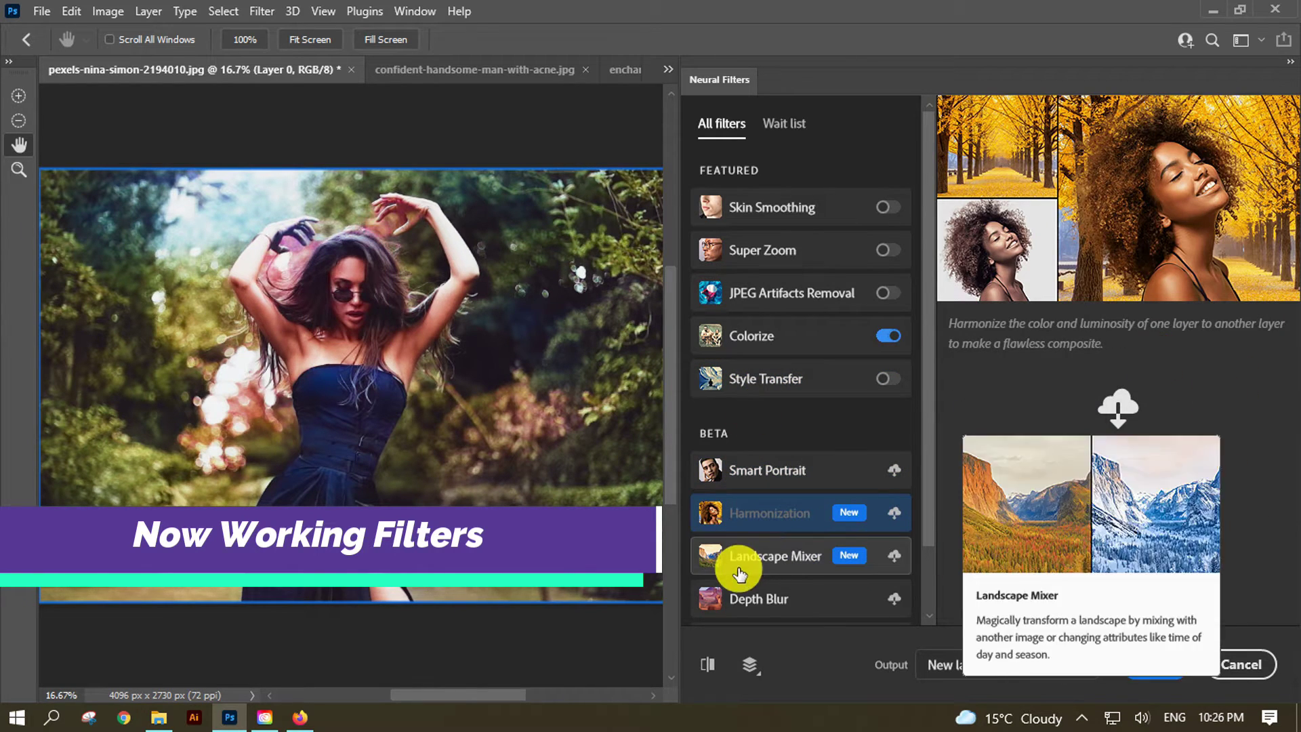
{"action": "left_click", "coordinate": [1078, 499]}
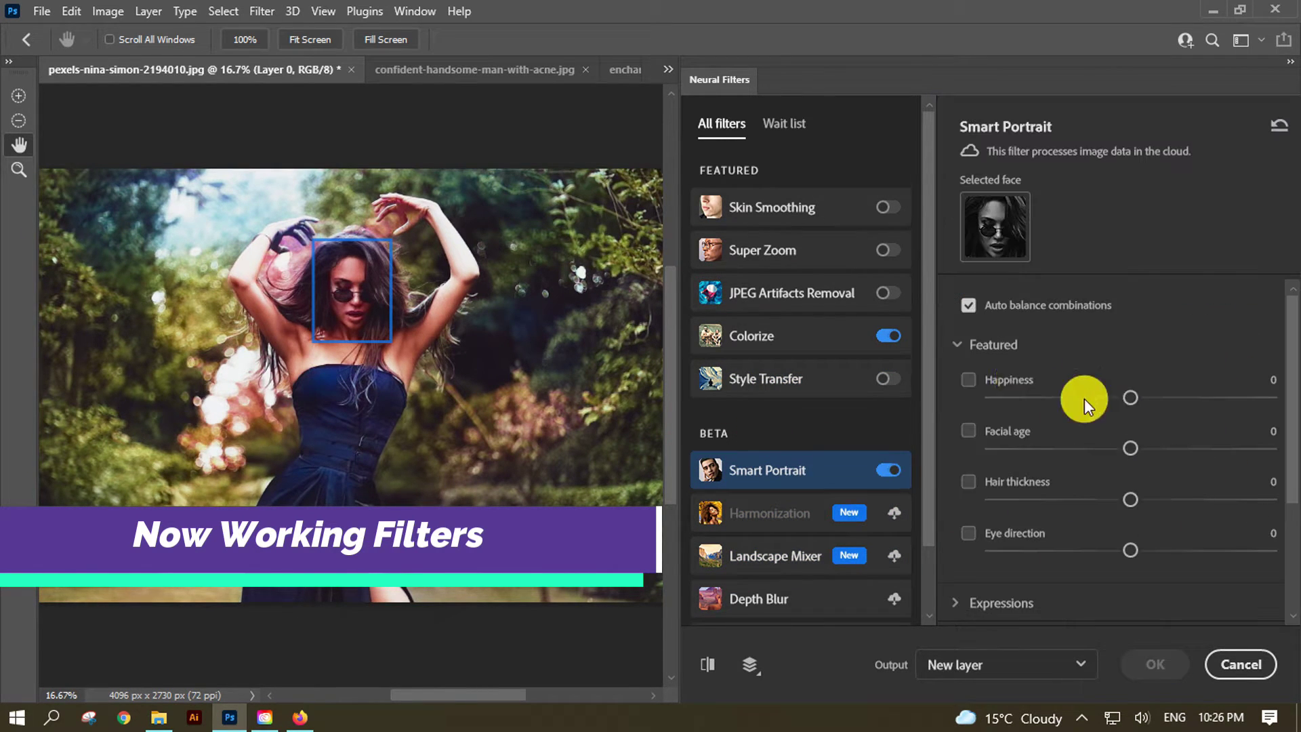
{"action": "left_click", "coordinate": [1117, 493]}
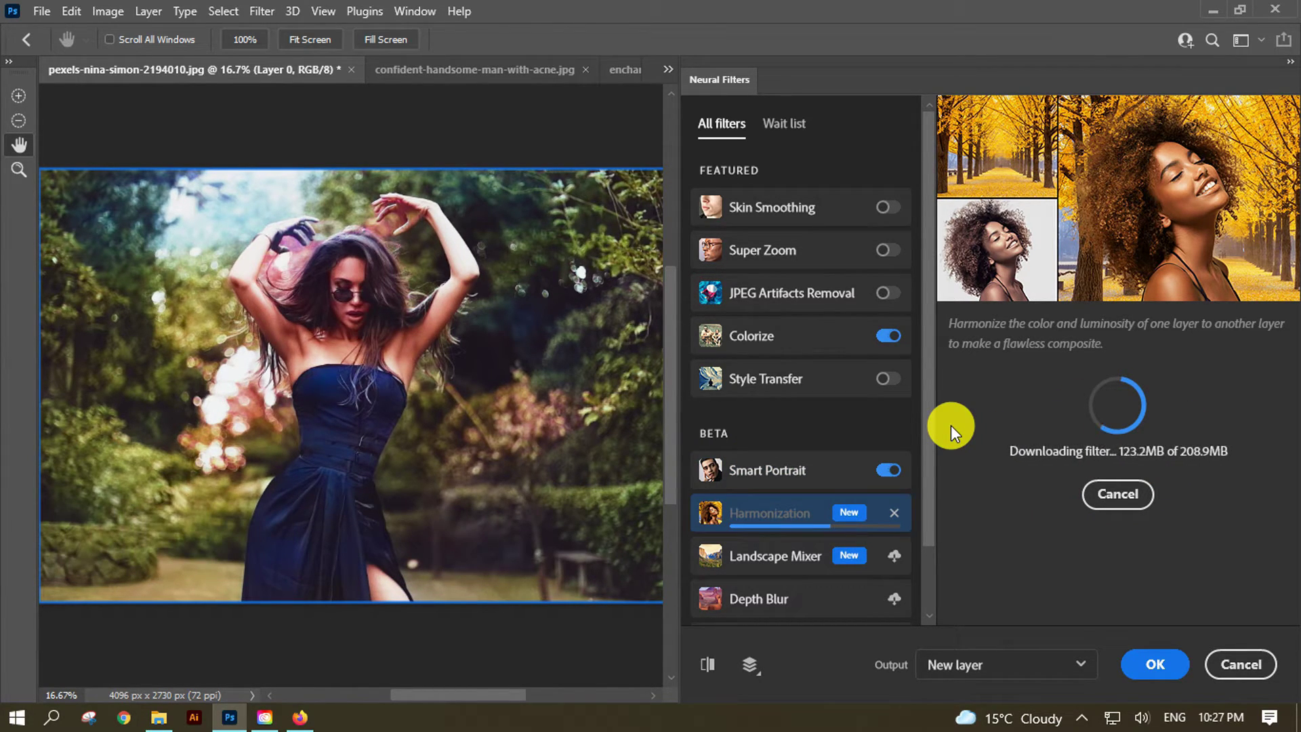
{"action": "scroll", "coordinate": [951, 425], "scroll_direction": "down", "scroll_amount": 2}
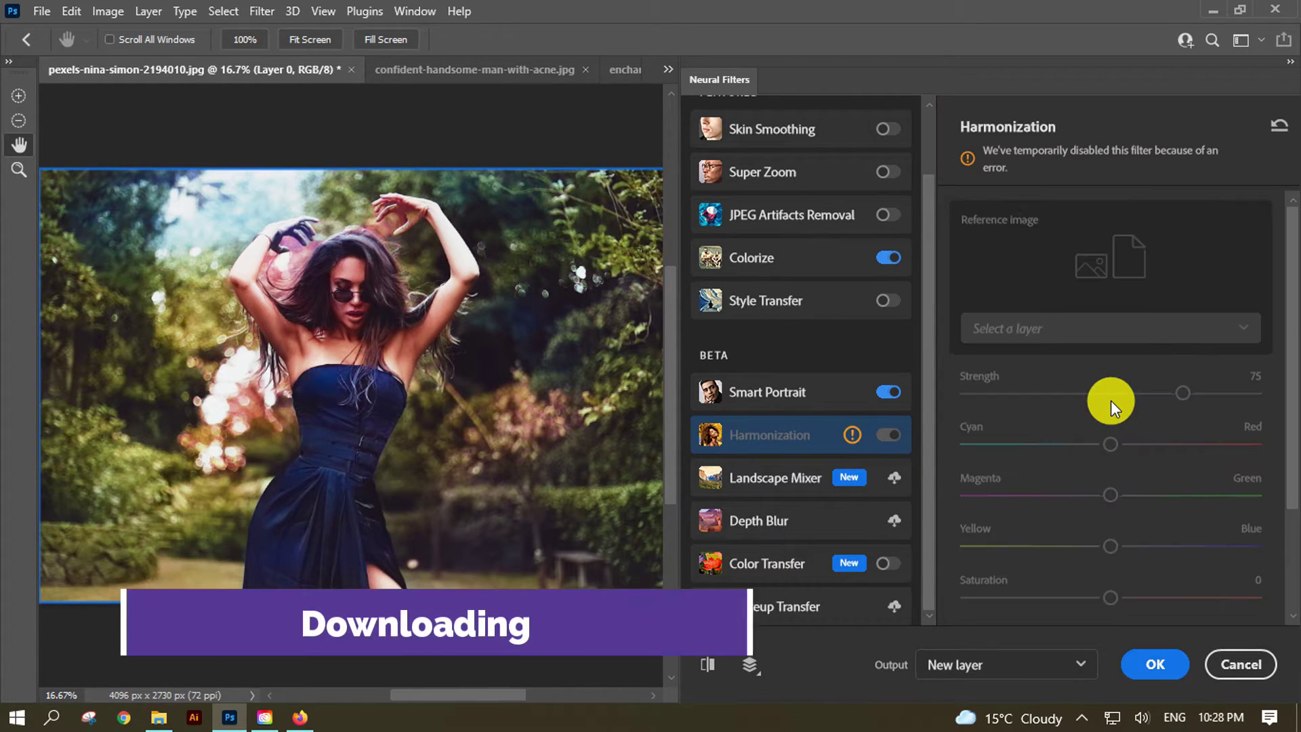
{"action": "left_click", "coordinate": [777, 483]}
{"action": "left_click", "coordinate": [1112, 494]}
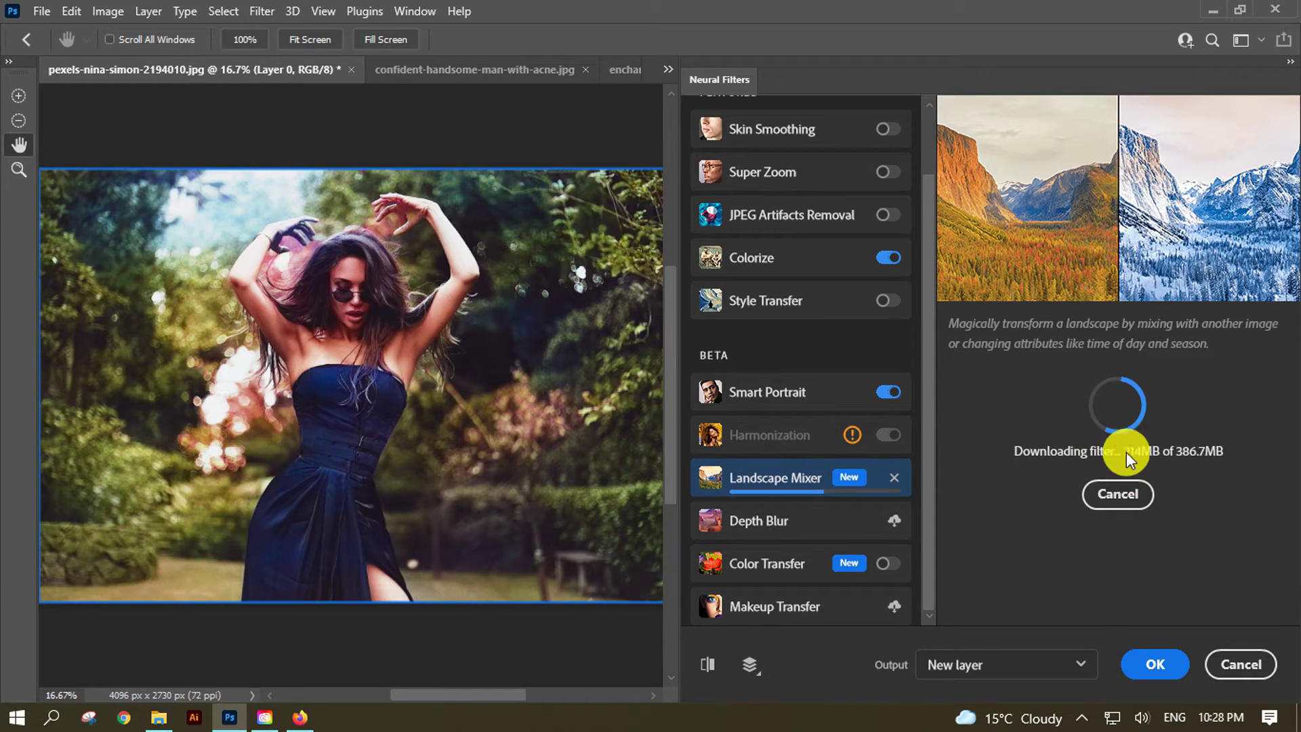
{"action": "left_click", "coordinate": [867, 435]}
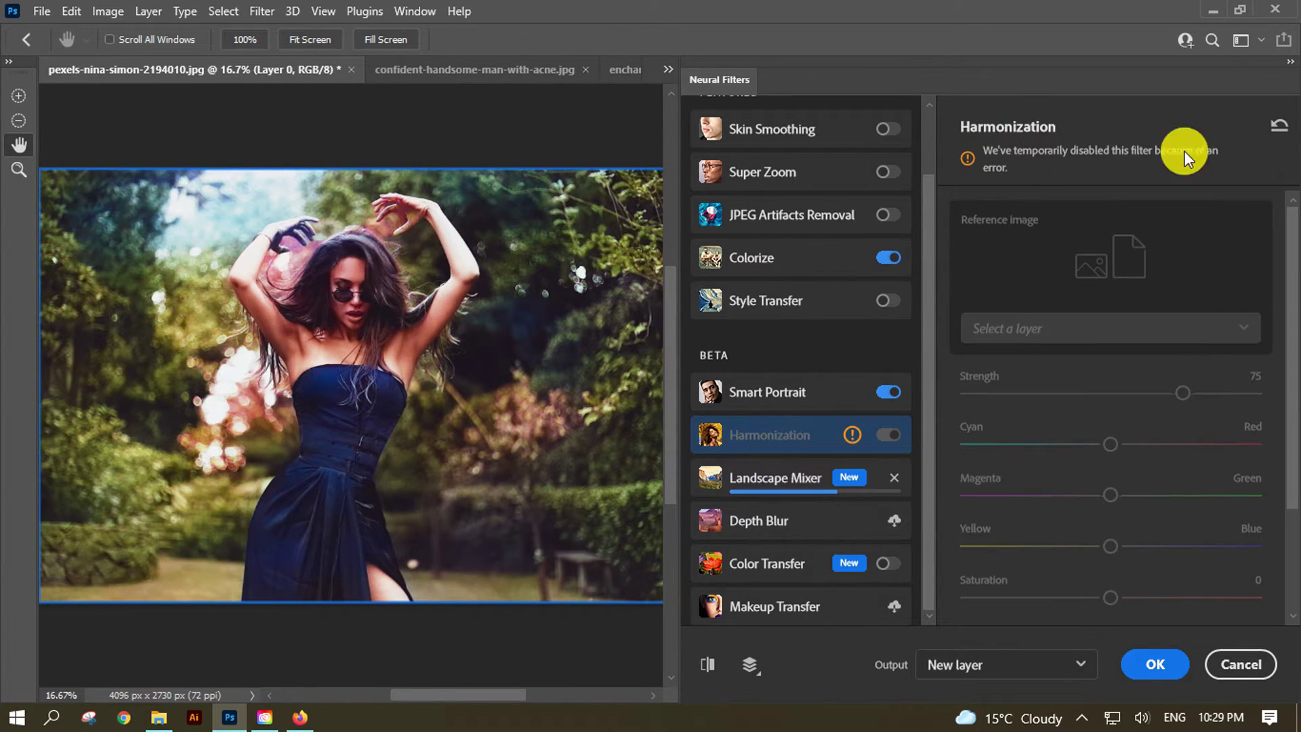
{"action": "left_click", "coordinate": [758, 483]}
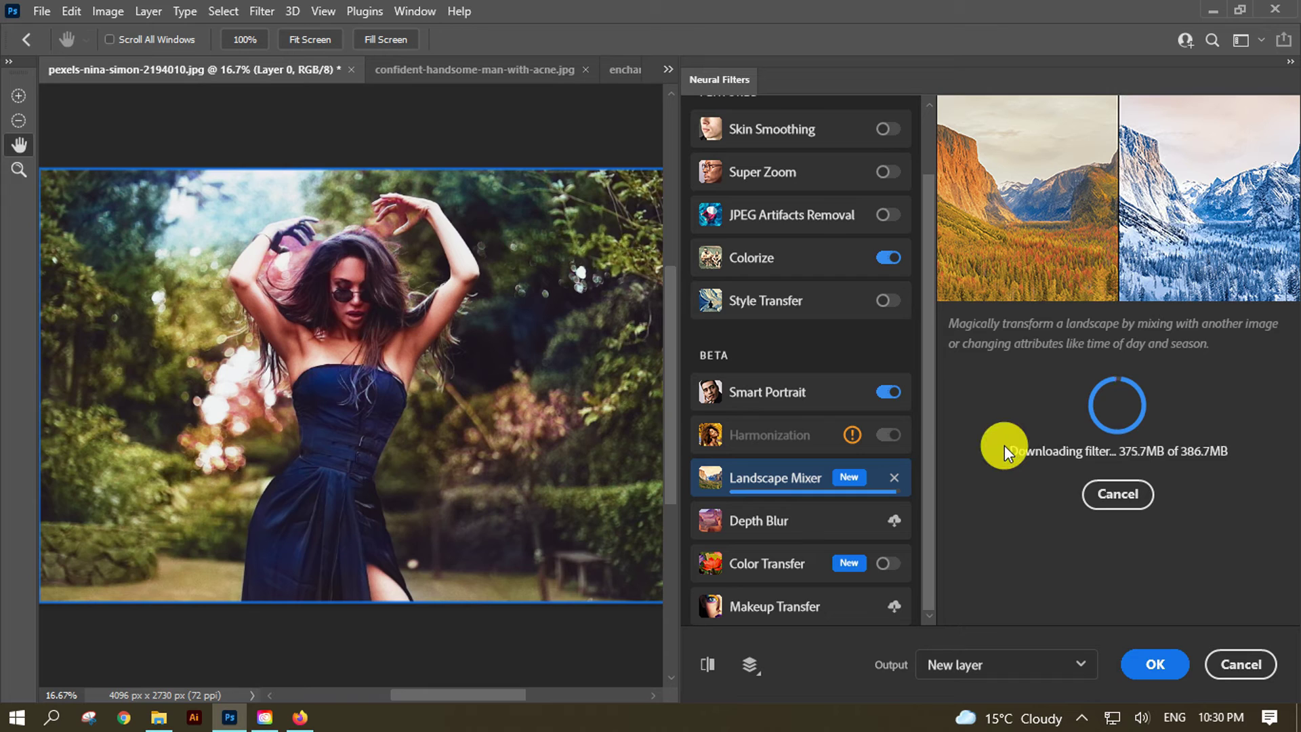
{"action": "left_click", "coordinate": [778, 519]}
{"action": "left_click", "coordinate": [1103, 505]}
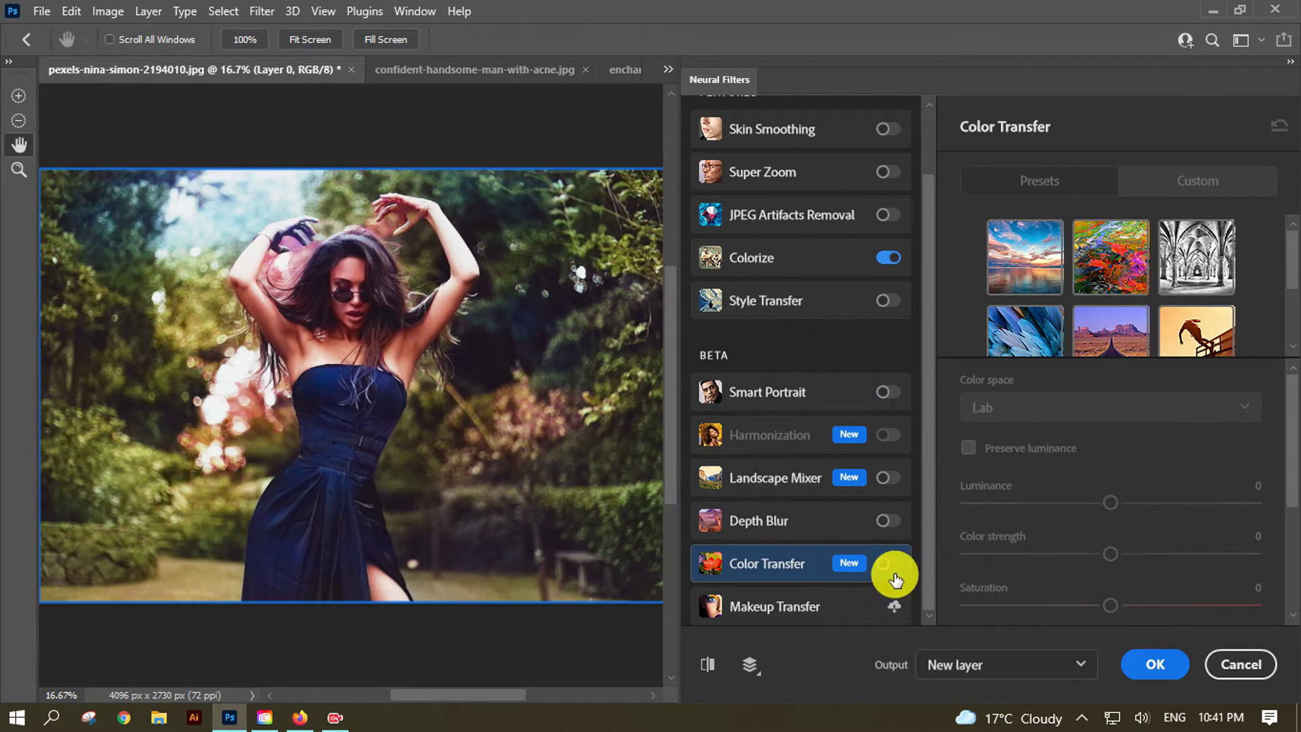
Try Color Transfer's sunset seascape and colourful abstract presets in RGB, then switch it off.
{"action": "left_click", "coordinate": [888, 565]}
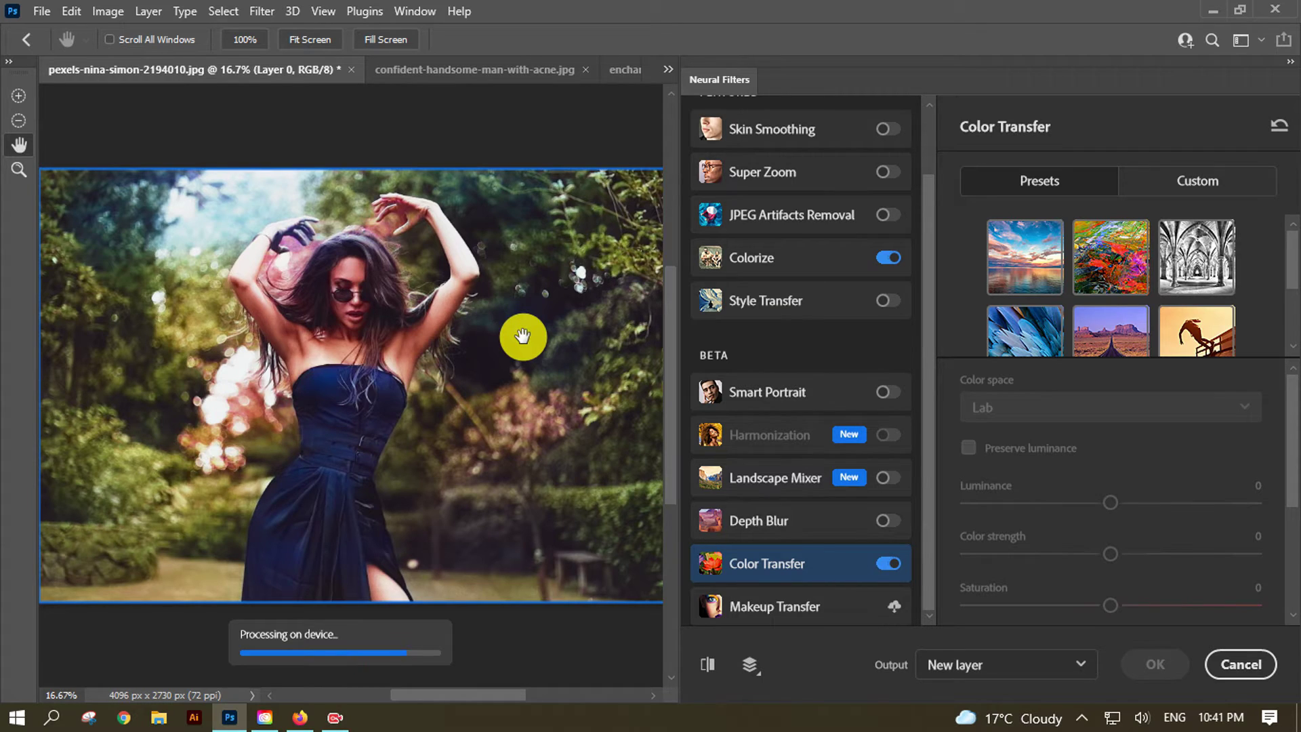
{"action": "left_click", "coordinate": [1042, 270]}
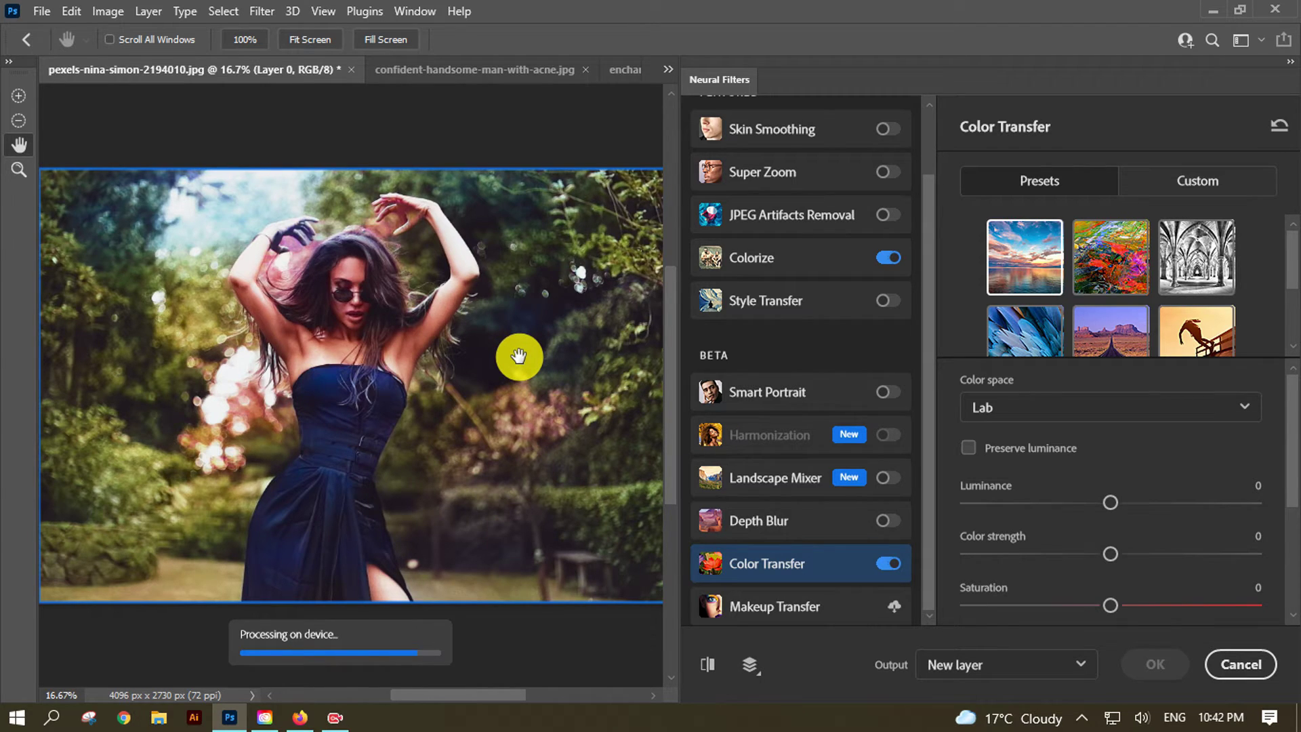
{"action": "left_click", "coordinate": [1077, 407]}
{"action": "left_click", "coordinate": [1010, 477]}
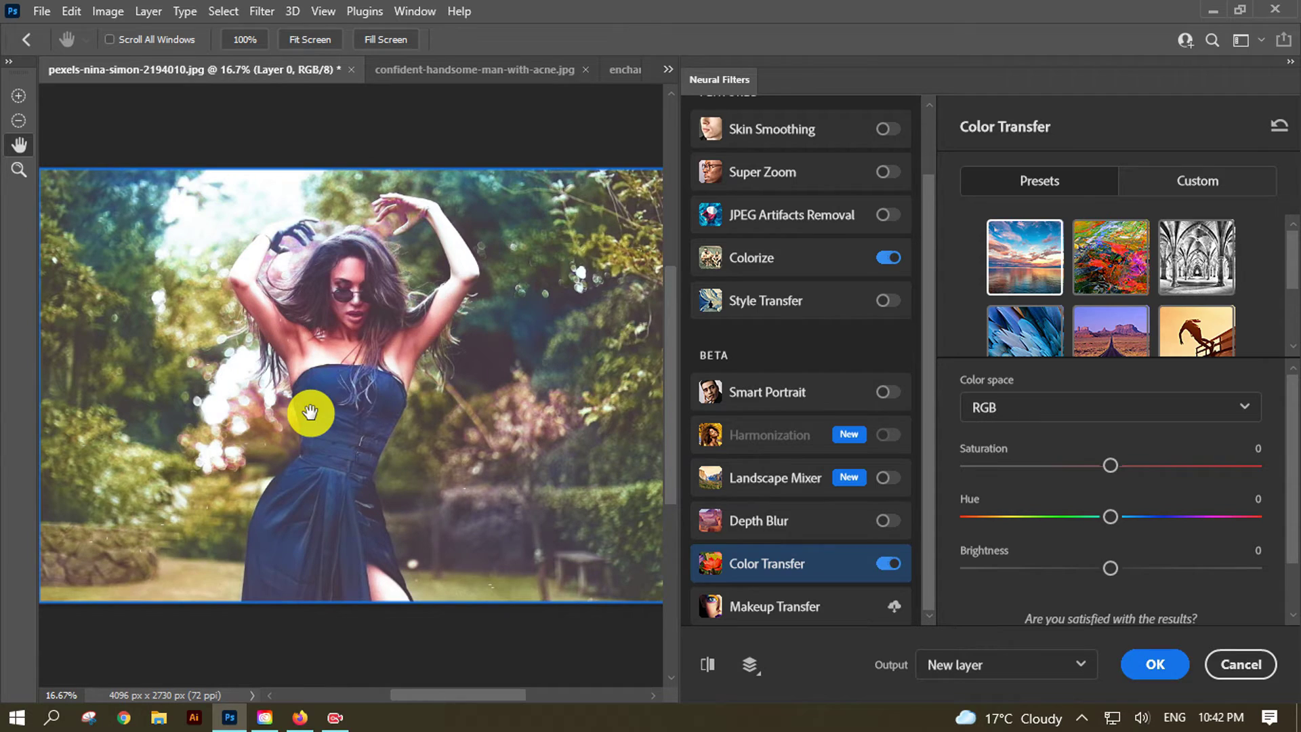
{"action": "left_click", "coordinate": [1096, 264]}
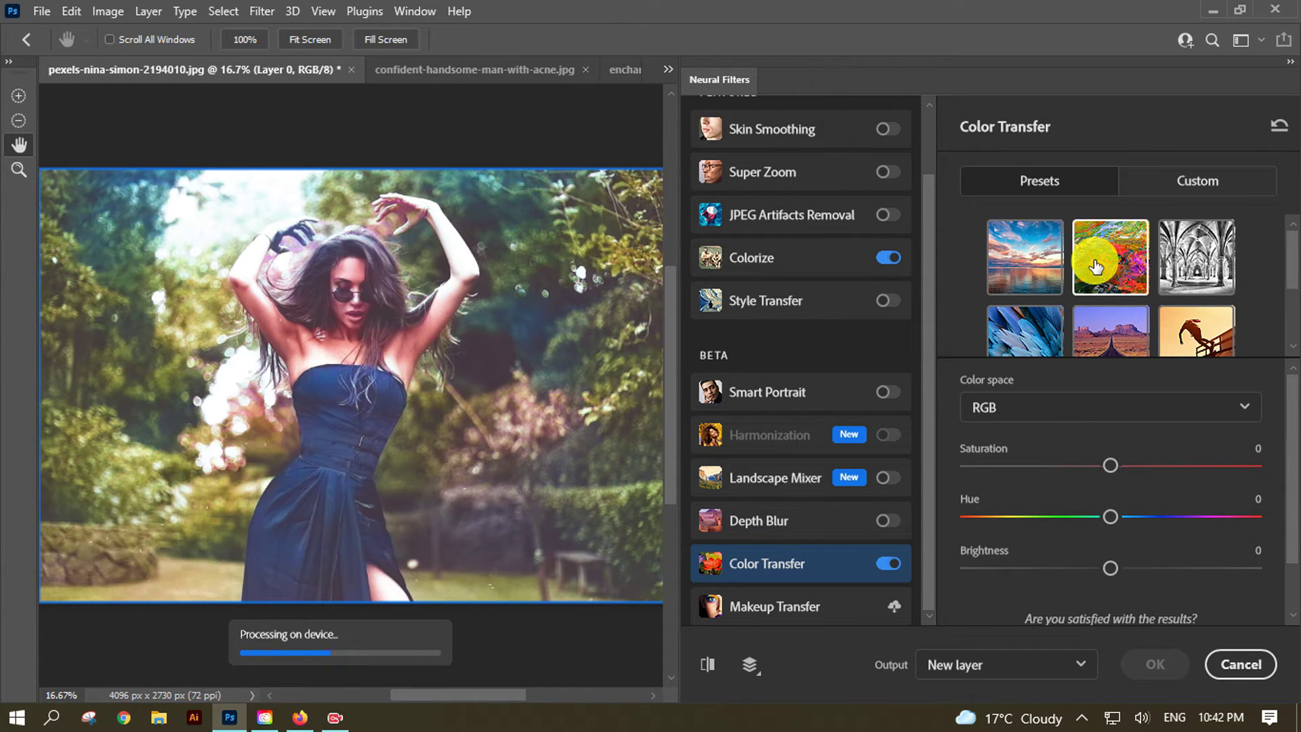
{"action": "scroll", "coordinate": [1159, 298], "scroll_direction": "down", "scroll_amount": 2}
{"action": "scroll", "coordinate": [1008, 596], "scroll_direction": "down", "scroll_amount": 1}
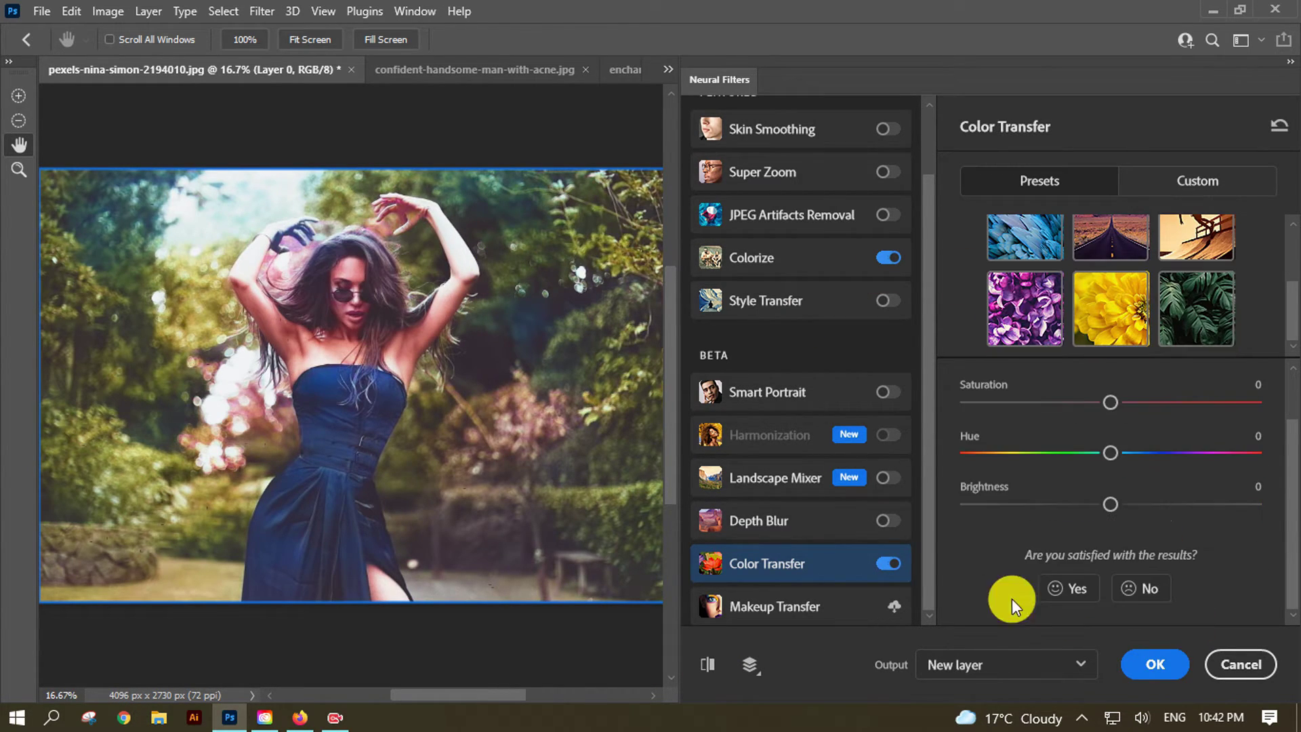
{"action": "left_click", "coordinate": [869, 571]}
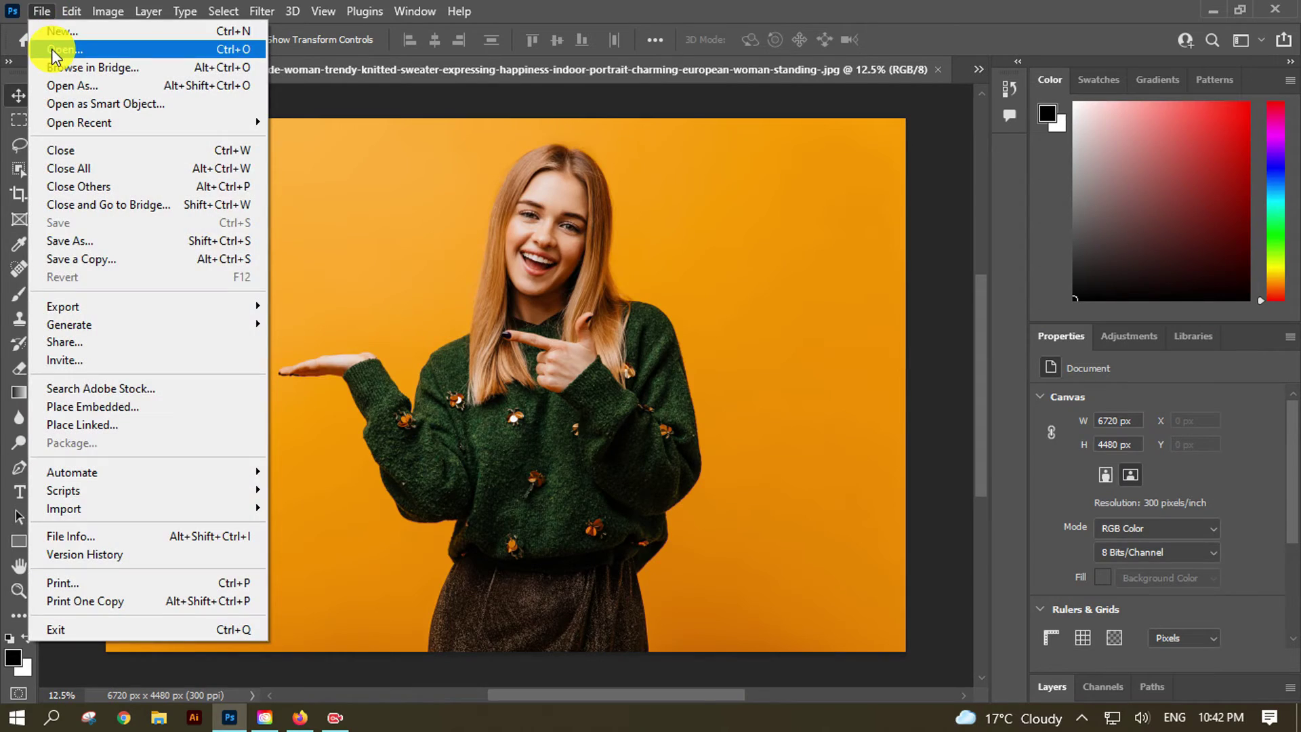
Open pexels-sam-kolder-2387873.jpg from Downloads and launch Neural Filters on it.
{"action": "left_click", "coordinate": [52, 49]}
{"action": "left_click", "coordinate": [91, 198]}
{"action": "left_click", "coordinate": [86, 173]}
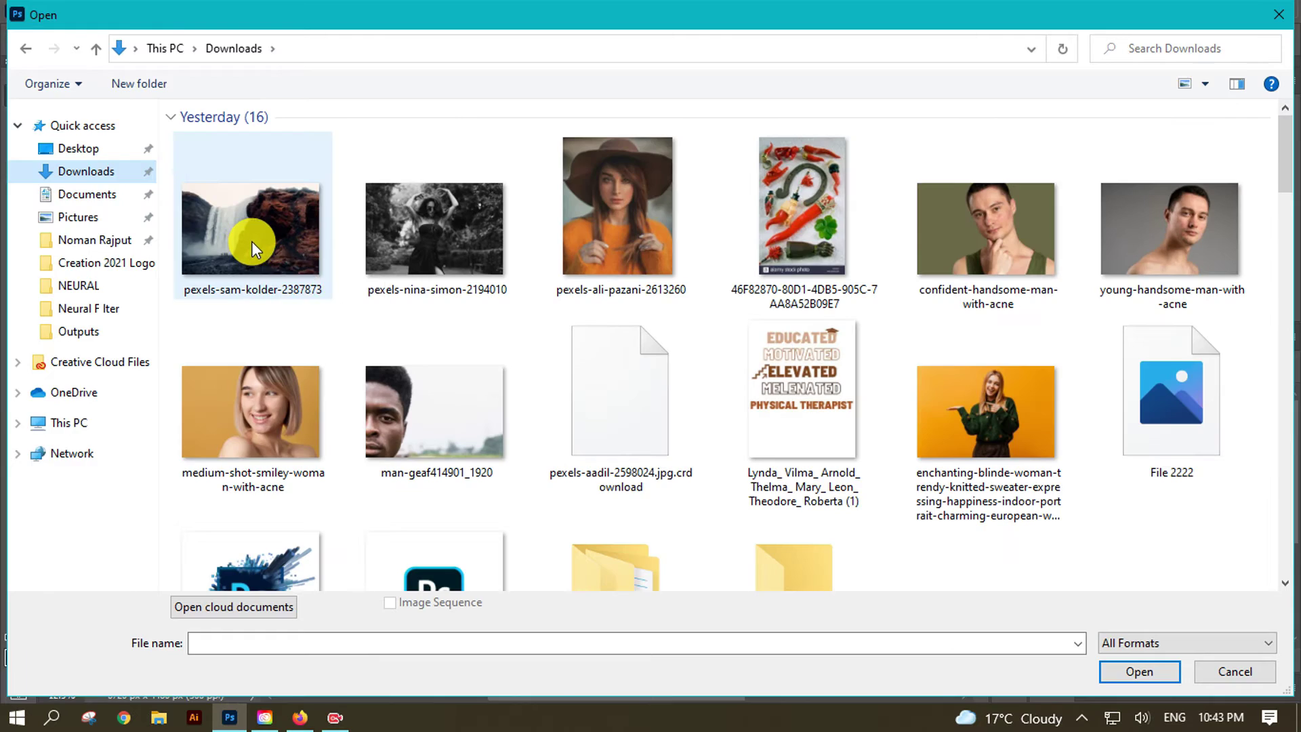
{"action": "double_click", "coordinate": [251, 241]}
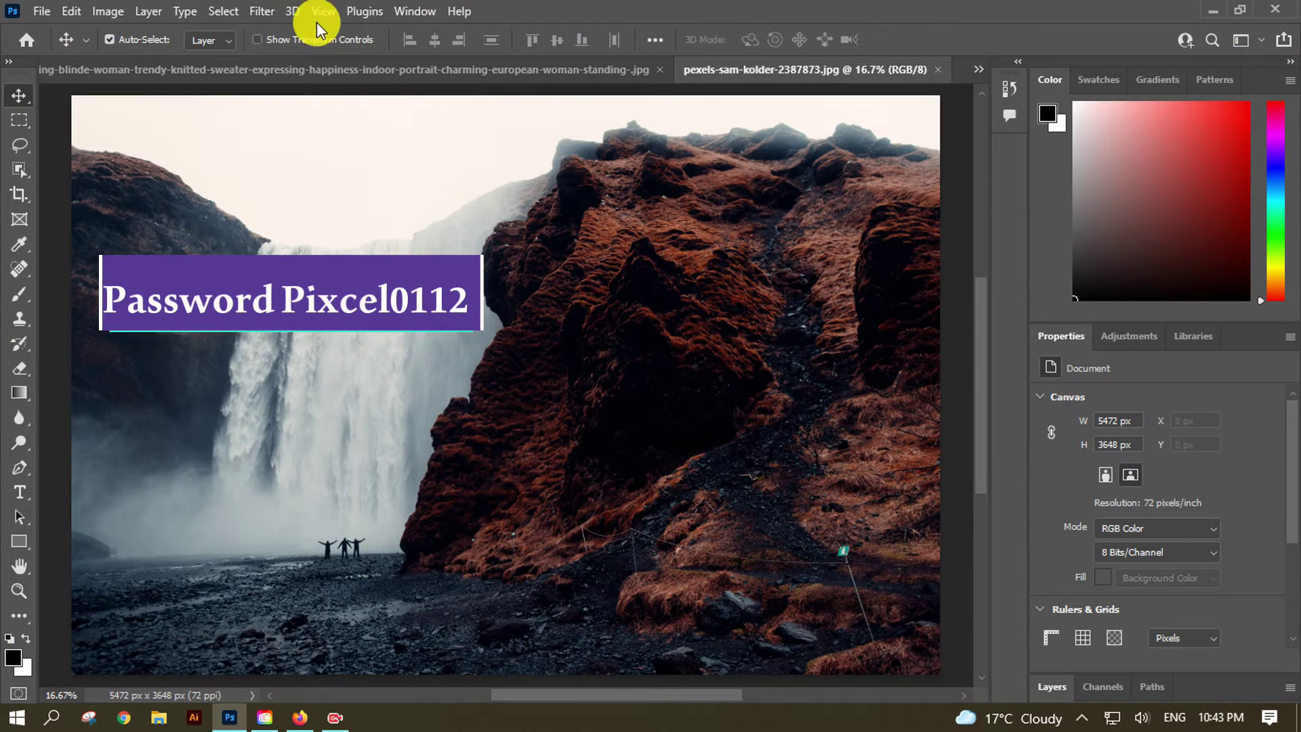
{"action": "left_click", "coordinate": [262, 11]}
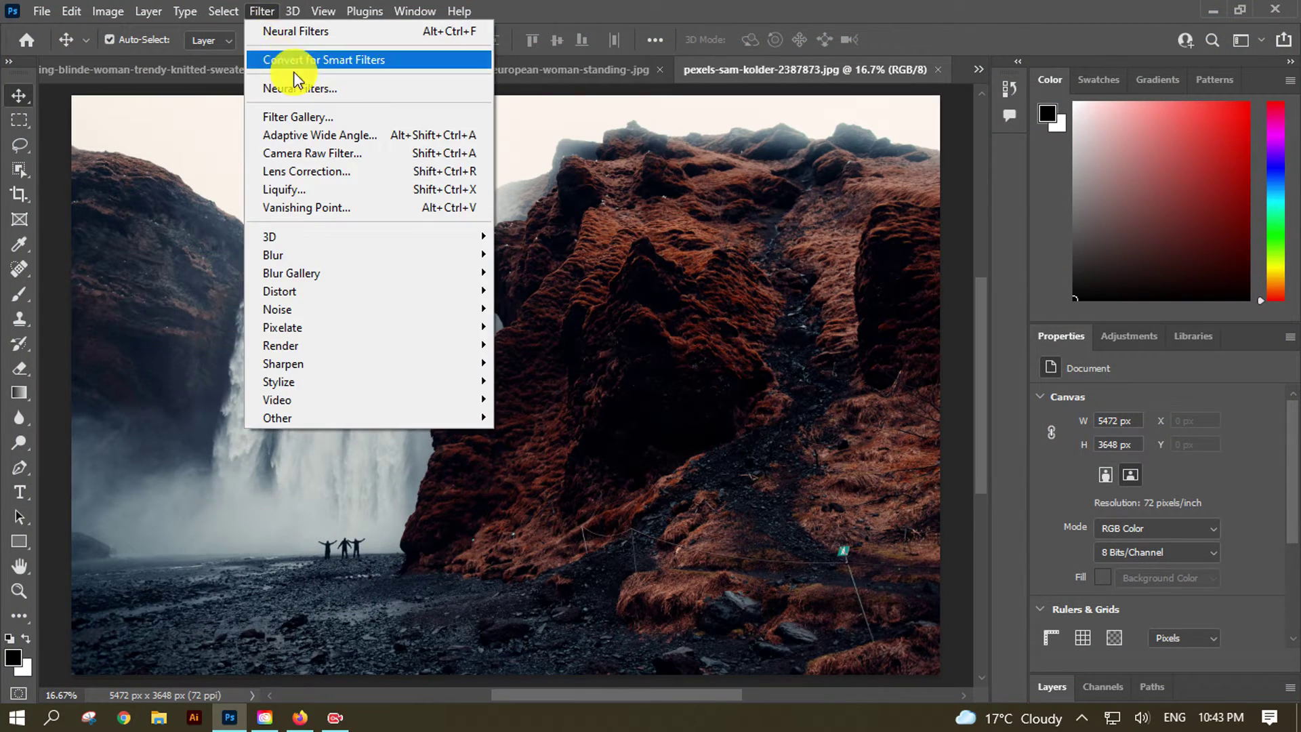
{"action": "left_click", "coordinate": [292, 81]}
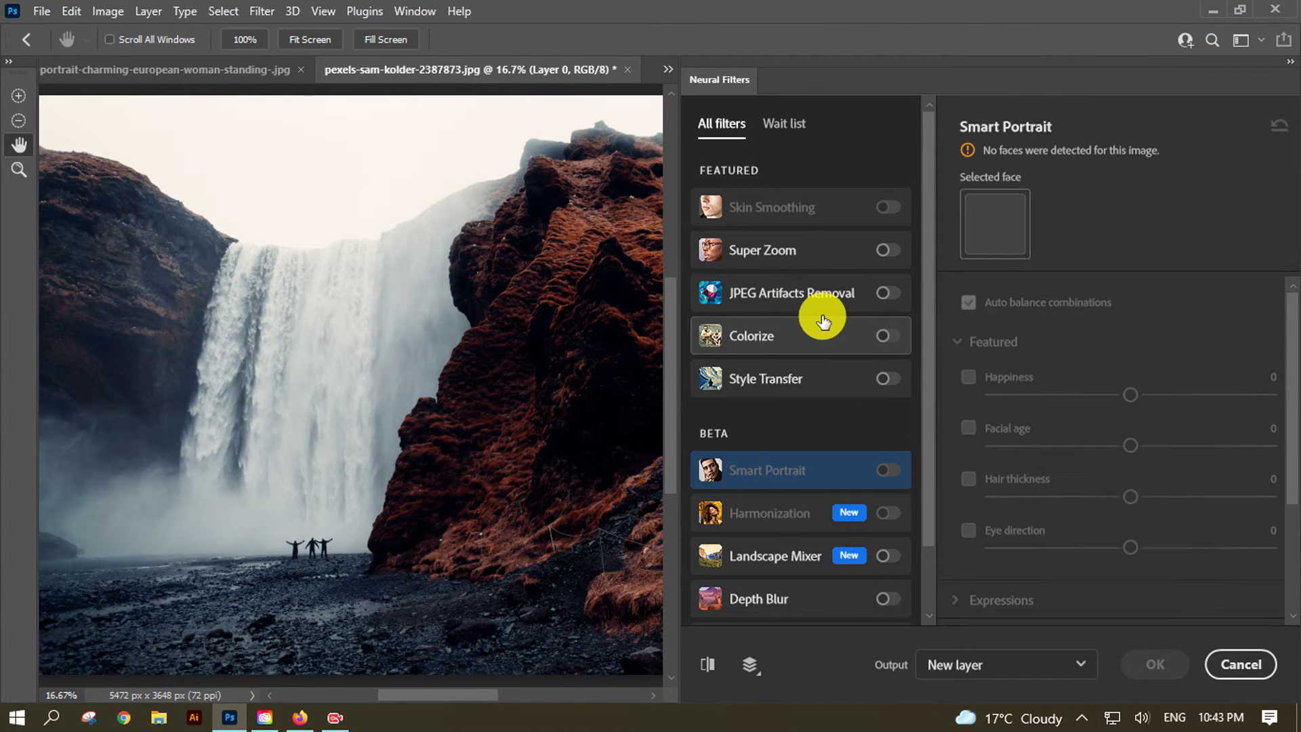
Preview Style Transfer's first artist preset on the waterfall, compare with the original, then disable it.
{"action": "left_click", "coordinate": [813, 299]}
{"action": "left_click", "coordinate": [768, 557]}
{"action": "scroll", "coordinate": [768, 560], "scroll_direction": "down", "scroll_amount": 2}
{"action": "scroll", "coordinate": [742, 557], "scroll_direction": "up", "scroll_amount": 2}
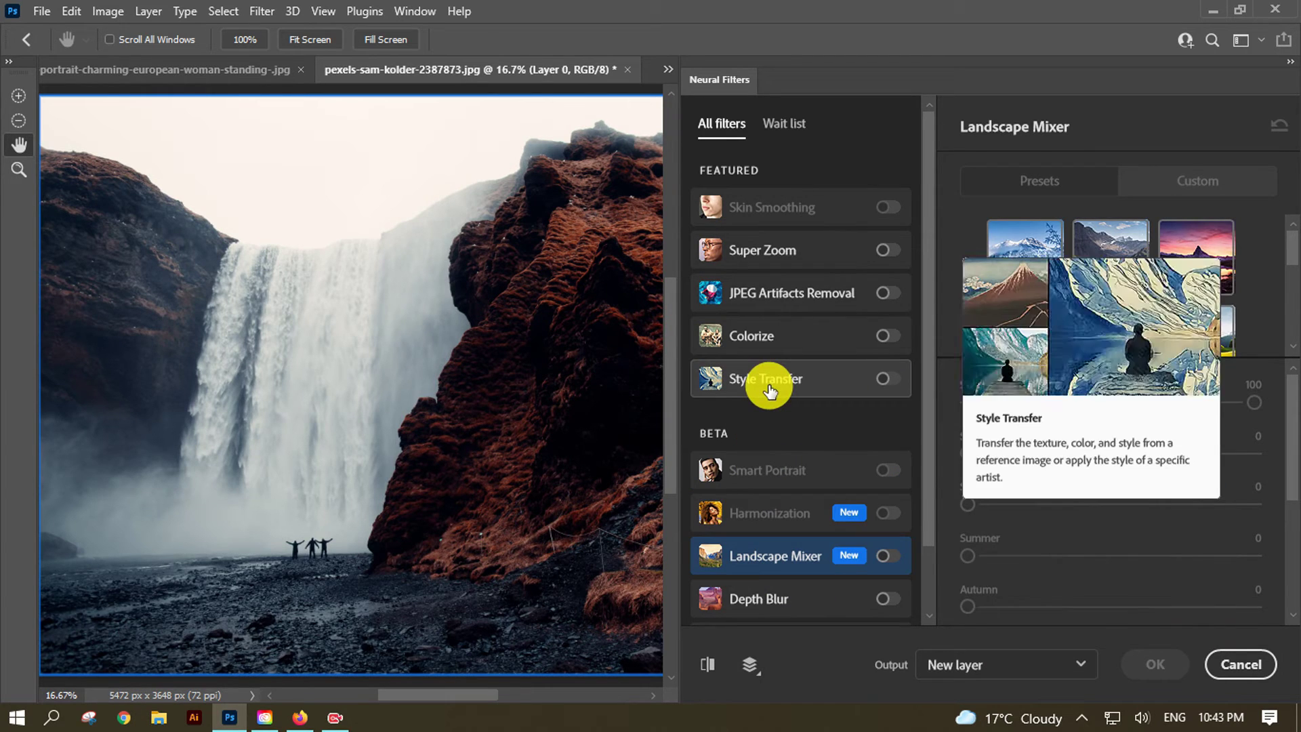
{"action": "left_click", "coordinate": [762, 379]}
{"action": "left_click", "coordinate": [888, 380]}
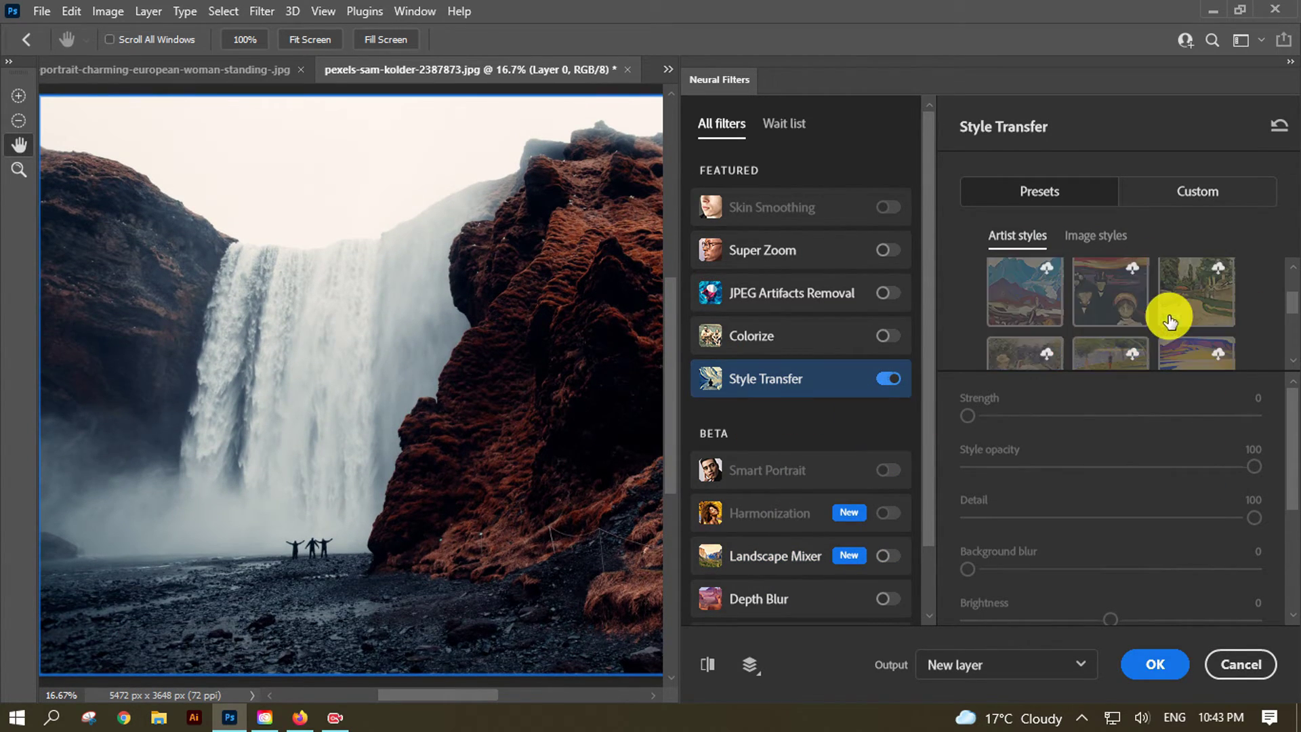
{"action": "left_click", "coordinate": [1046, 313]}
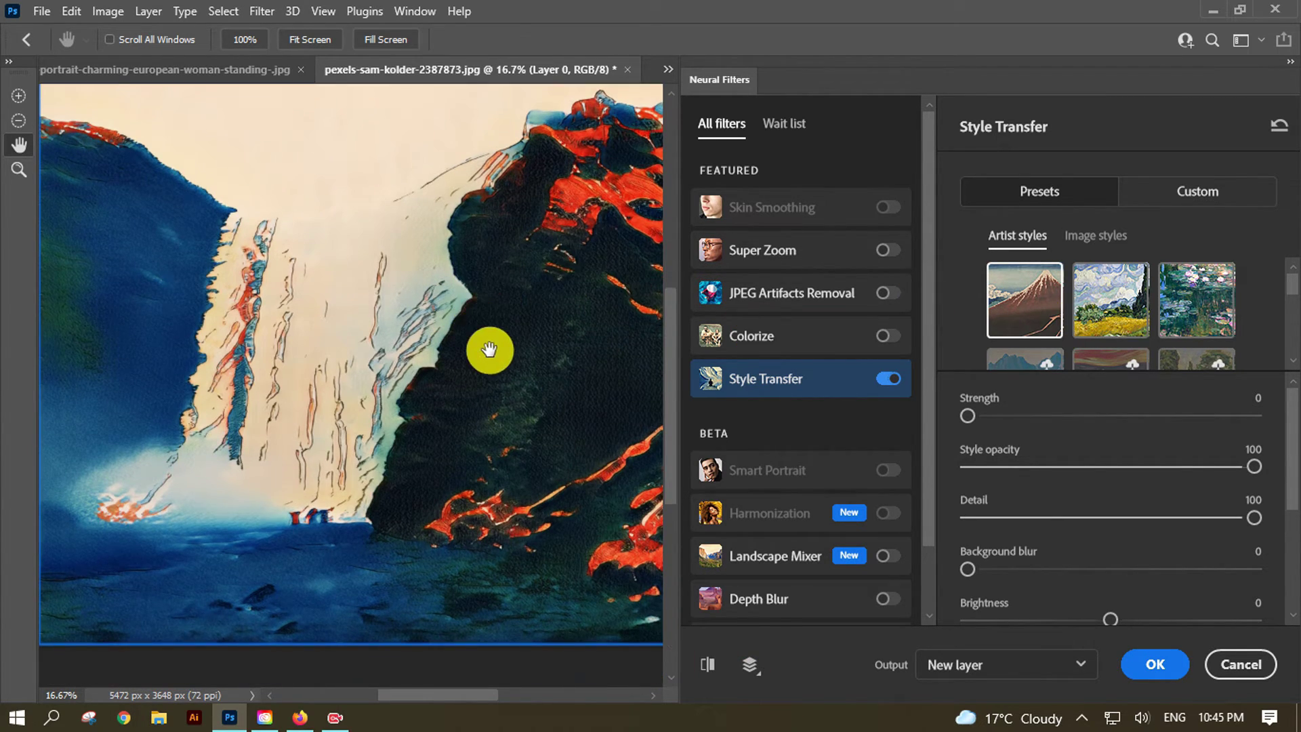
{"action": "scroll", "coordinate": [488, 348], "scroll_direction": "up", "scroll_amount": 1}
{"action": "left_click", "coordinate": [707, 667]}
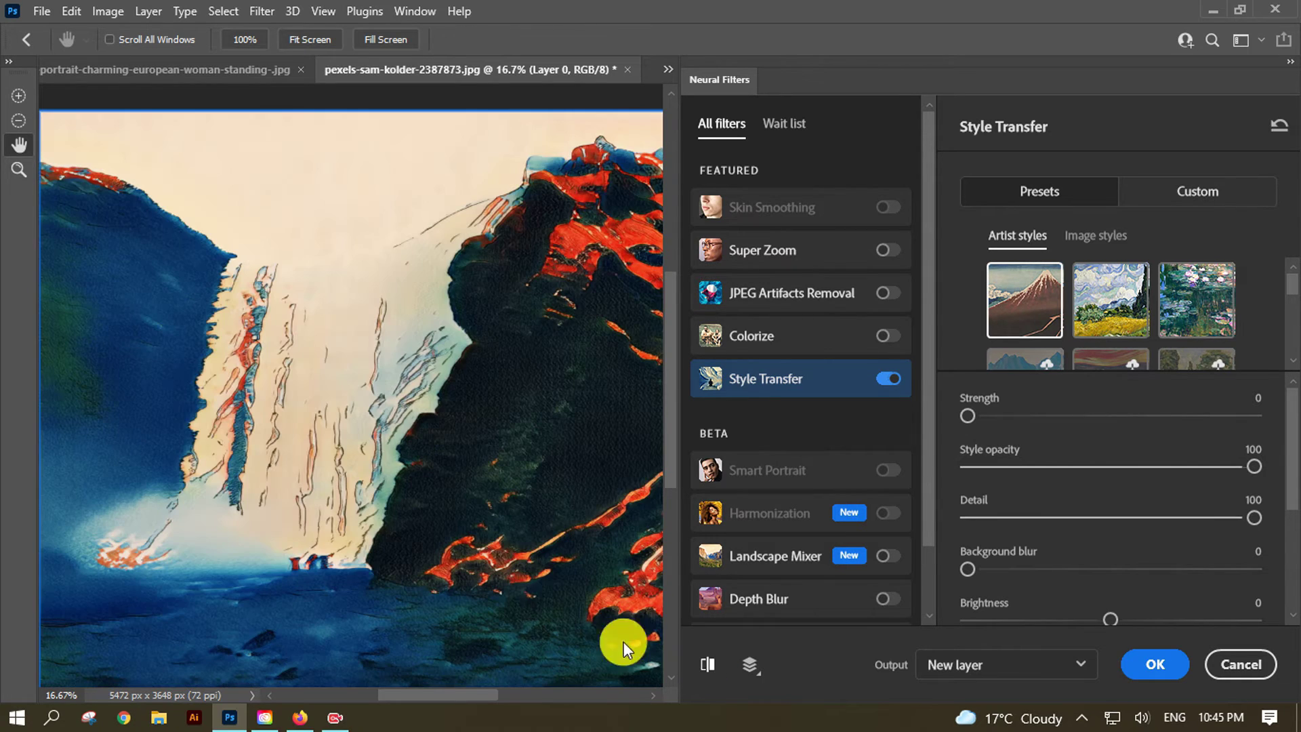
{"action": "left_click", "coordinate": [700, 671]}
{"action": "left_click", "coordinate": [886, 377]}
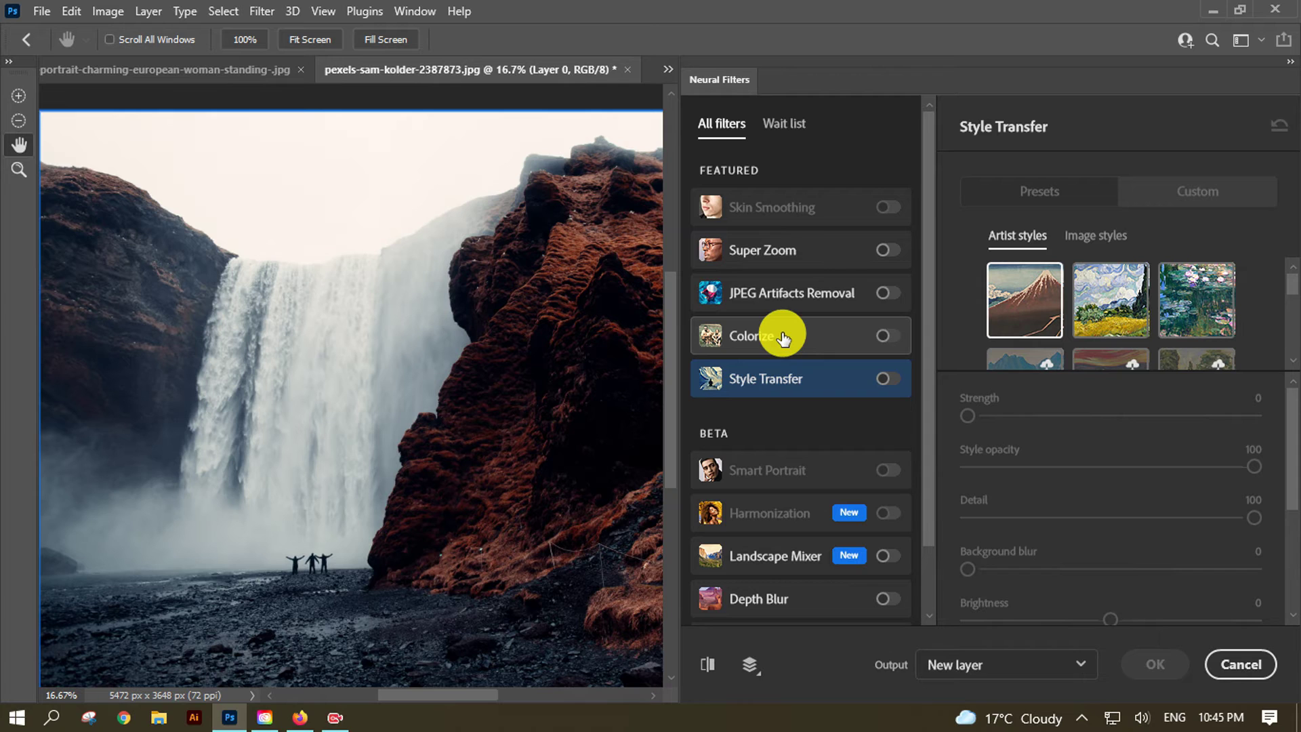
{"action": "mouse_move", "coordinate": [770, 512]}
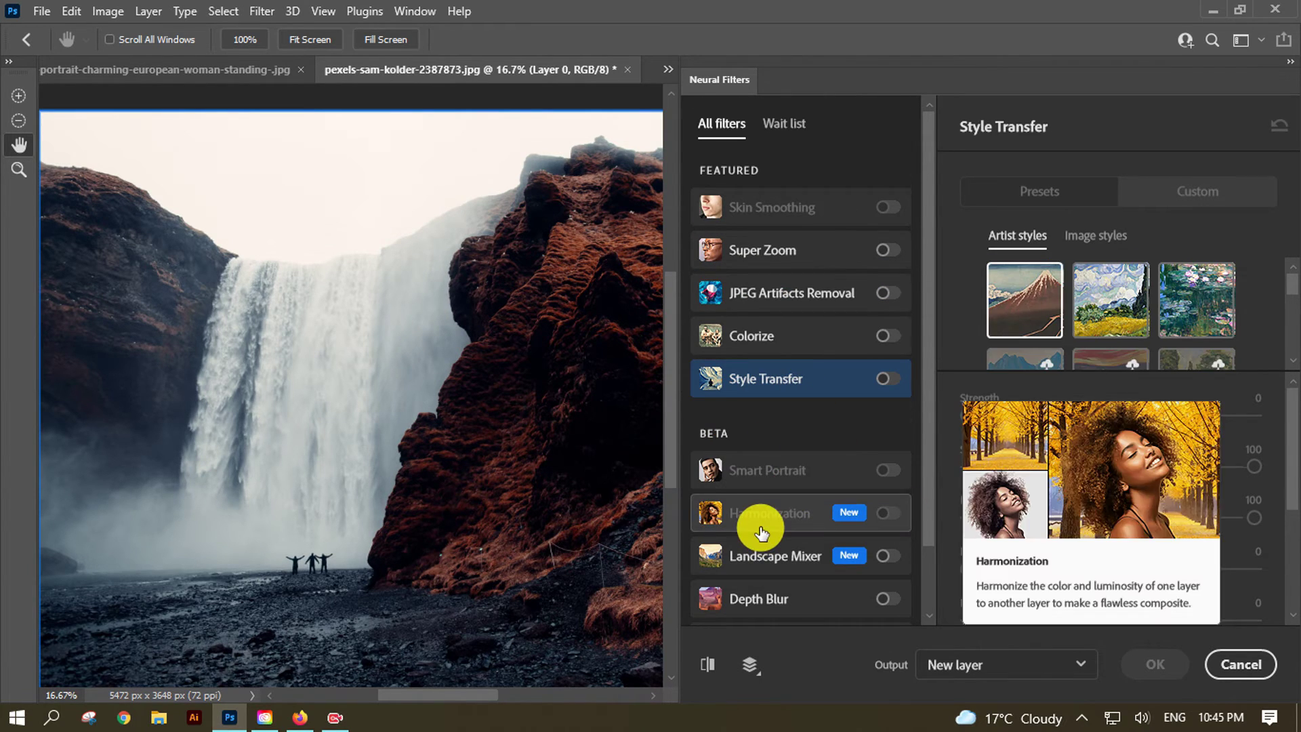
Enable Depth Blur on the waterfall, compare the preview, and apply it as a new layer.
{"action": "scroll", "coordinate": [762, 532], "scroll_direction": "down", "scroll_amount": 1}
{"action": "left_click", "coordinate": [819, 522]}
{"action": "left_click", "coordinate": [888, 522]}
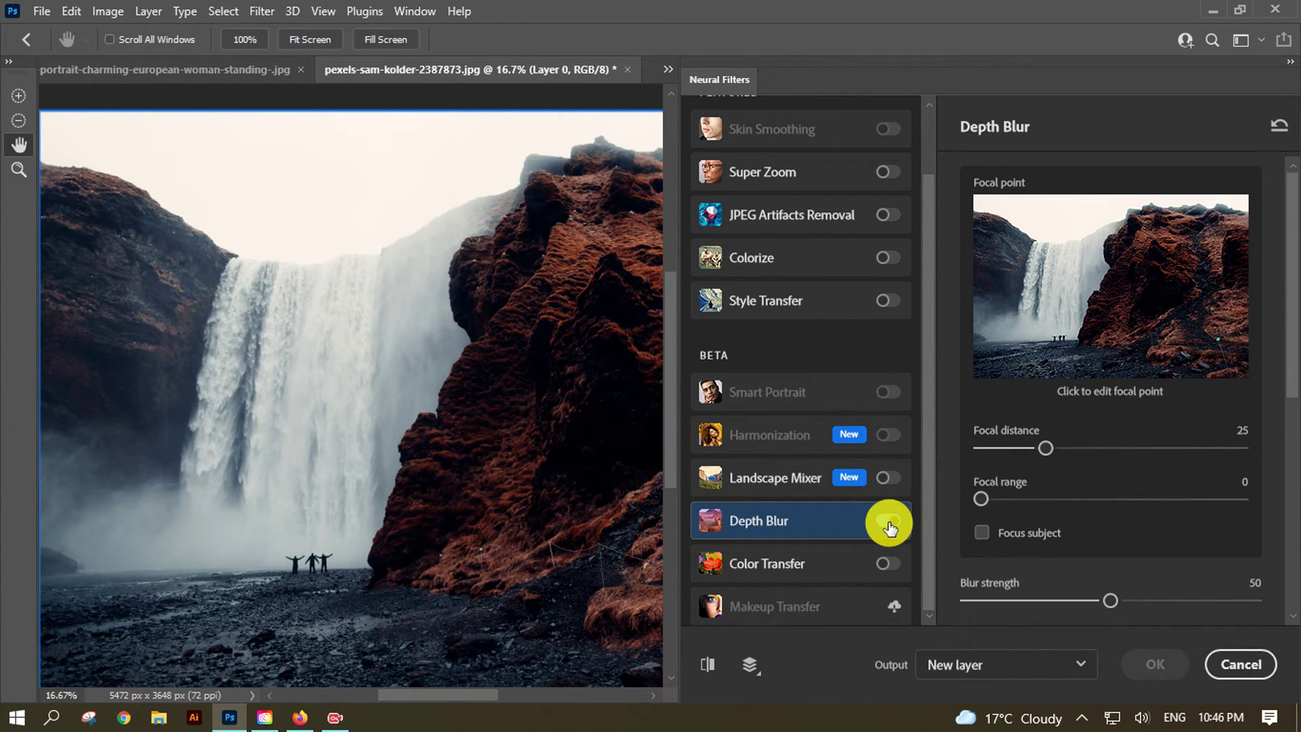
{"action": "scroll", "coordinate": [1052, 476], "scroll_direction": "down", "scroll_amount": 2}
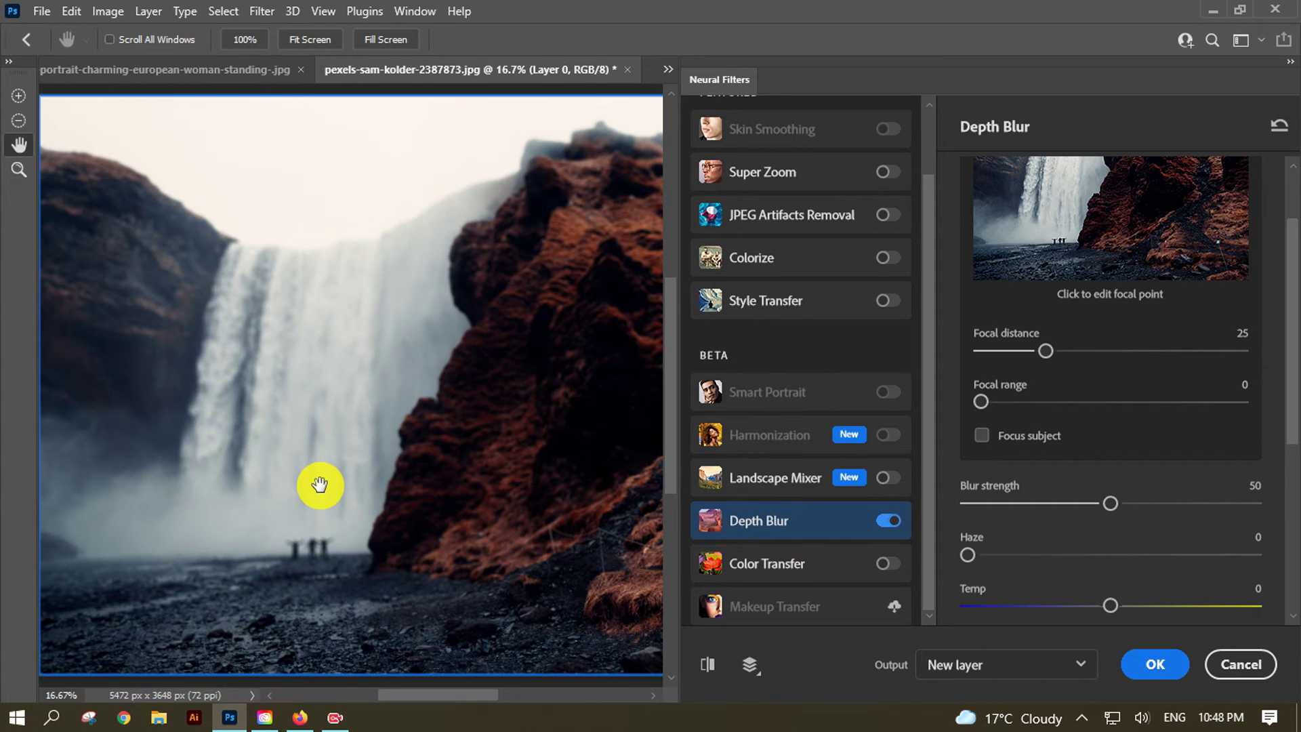
{"action": "left_click", "coordinate": [707, 667]}
{"action": "scroll", "coordinate": [1037, 425], "scroll_direction": "down", "scroll_amount": 5}
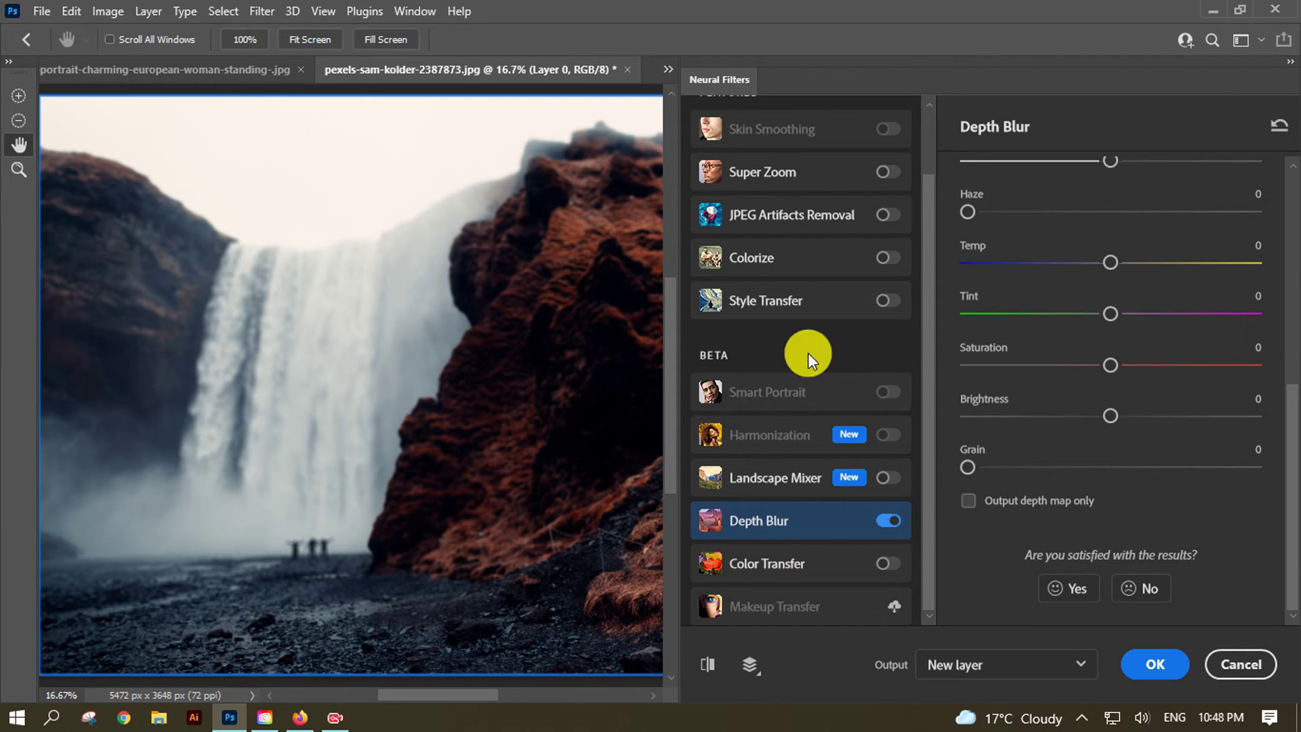
{"action": "scroll", "coordinate": [1116, 585], "scroll_direction": "up", "scroll_amount": 5}
{"action": "left_click", "coordinate": [1160, 658]}
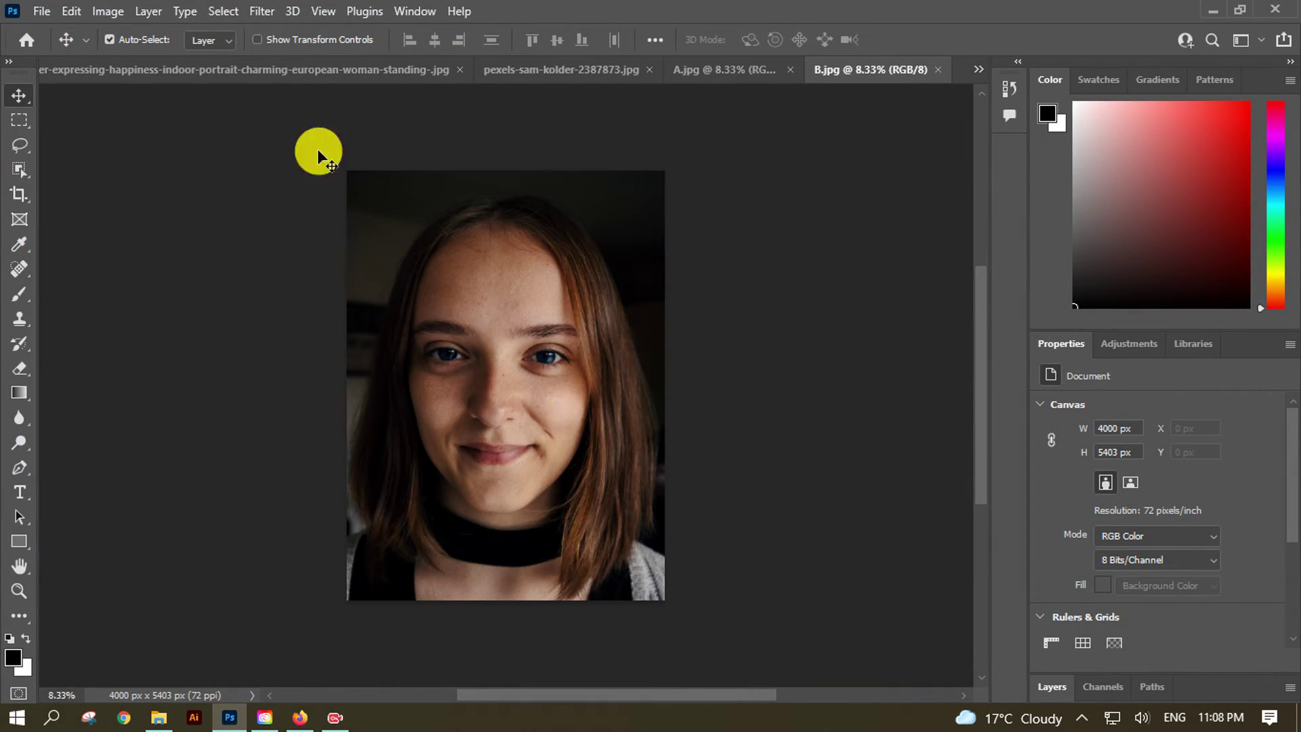
Enable Color Transfer on B.jpg with the A.jpg portrait as custom reference, comparing against the original.
{"action": "left_click", "coordinate": [148, 10]}
{"action": "left_click", "coordinate": [305, 87]}
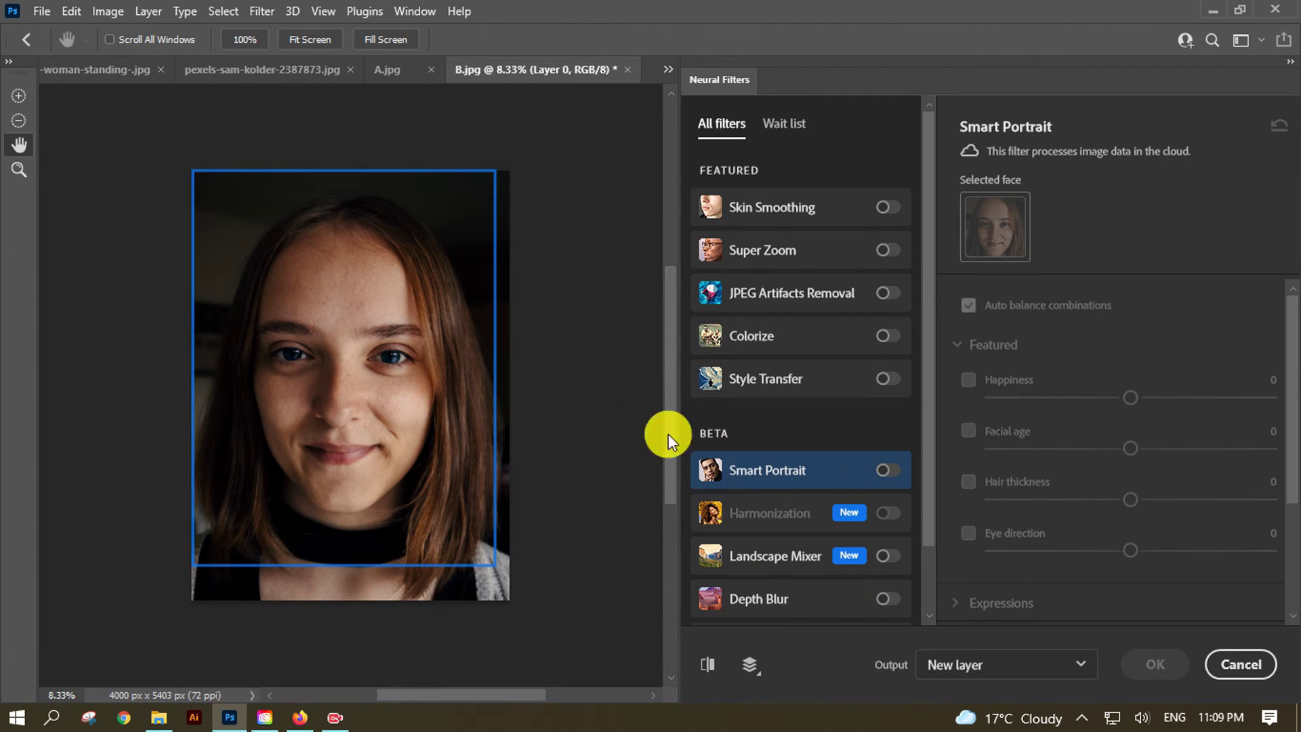
{"action": "scroll", "coordinate": [748, 573], "scroll_direction": "down", "scroll_amount": 1}
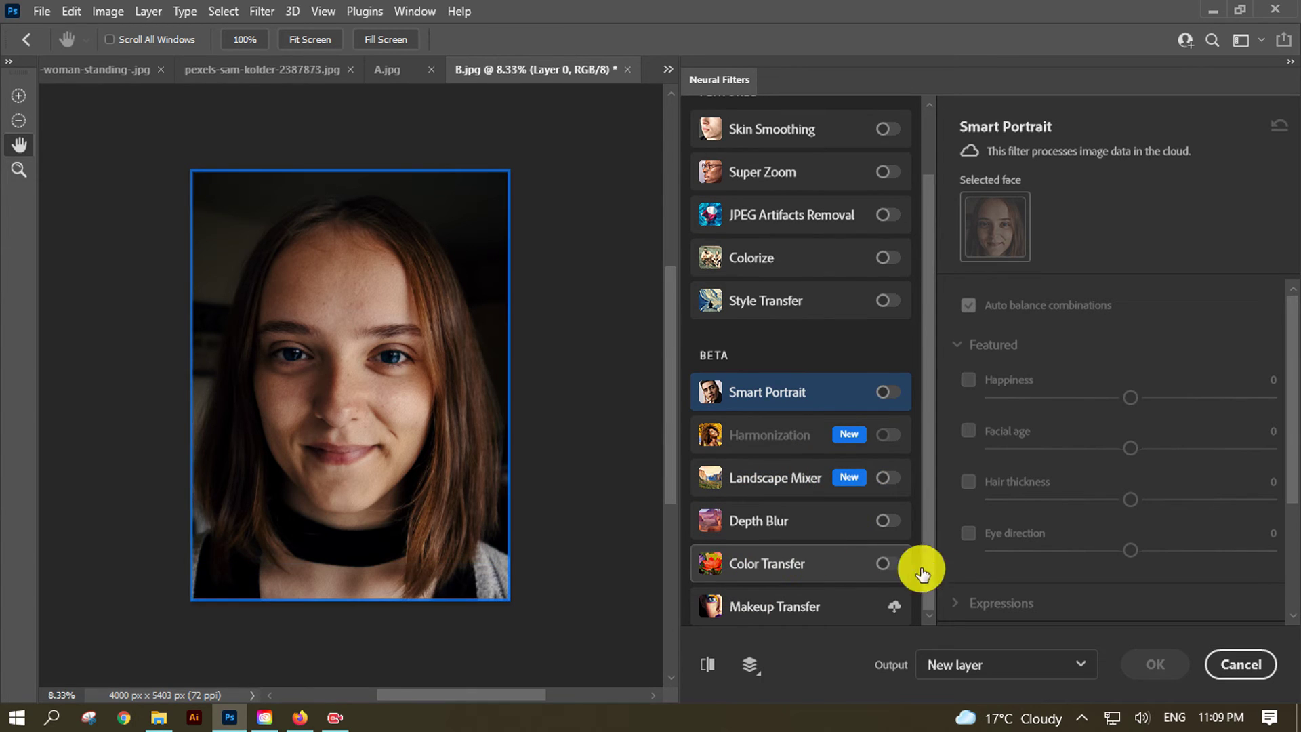
{"action": "left_click", "coordinate": [888, 565]}
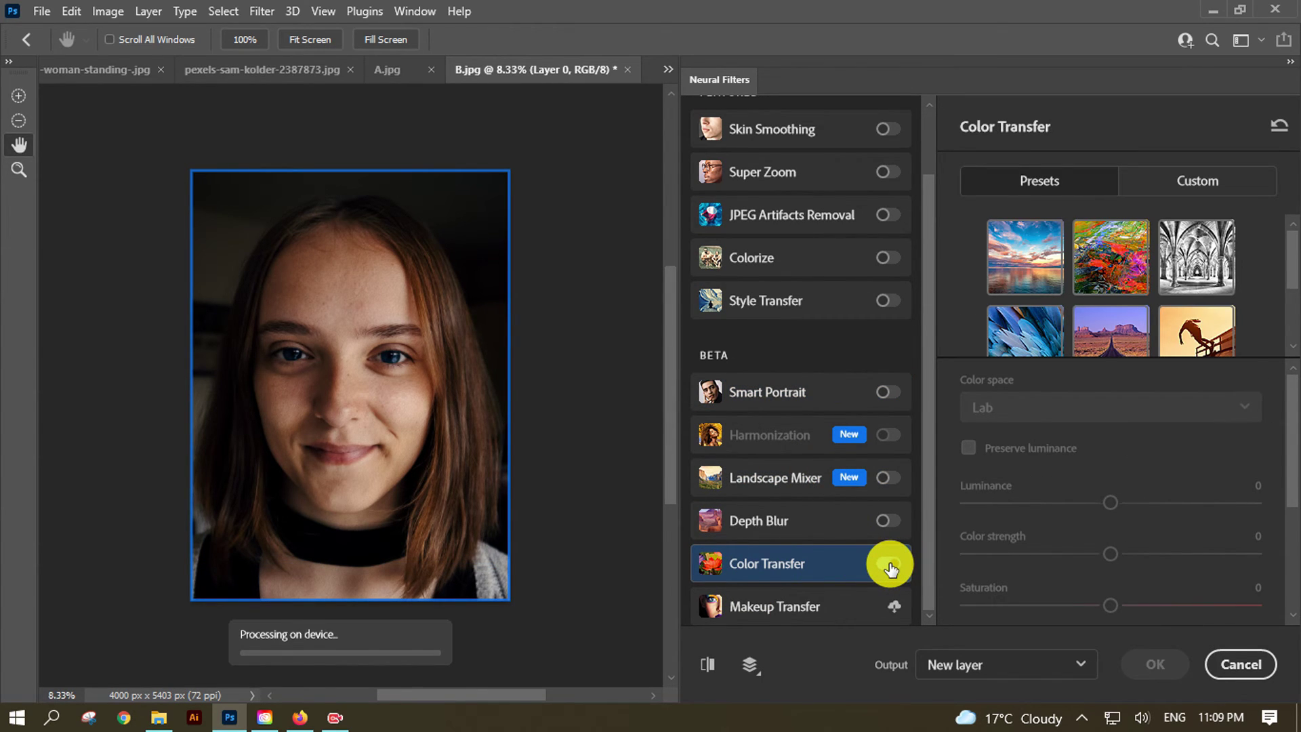
{"action": "left_click", "coordinate": [1198, 186]}
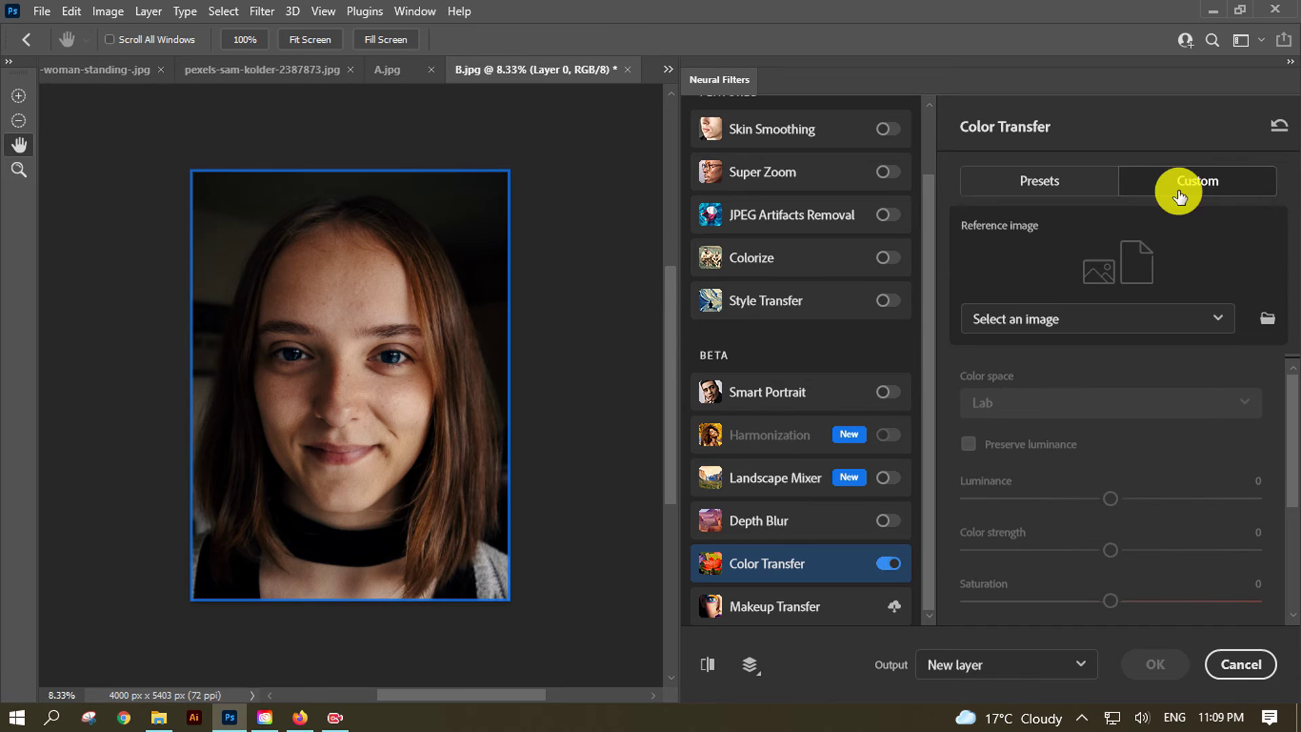
{"action": "left_click", "coordinate": [1180, 319]}
{"action": "left_click", "coordinate": [1061, 532]}
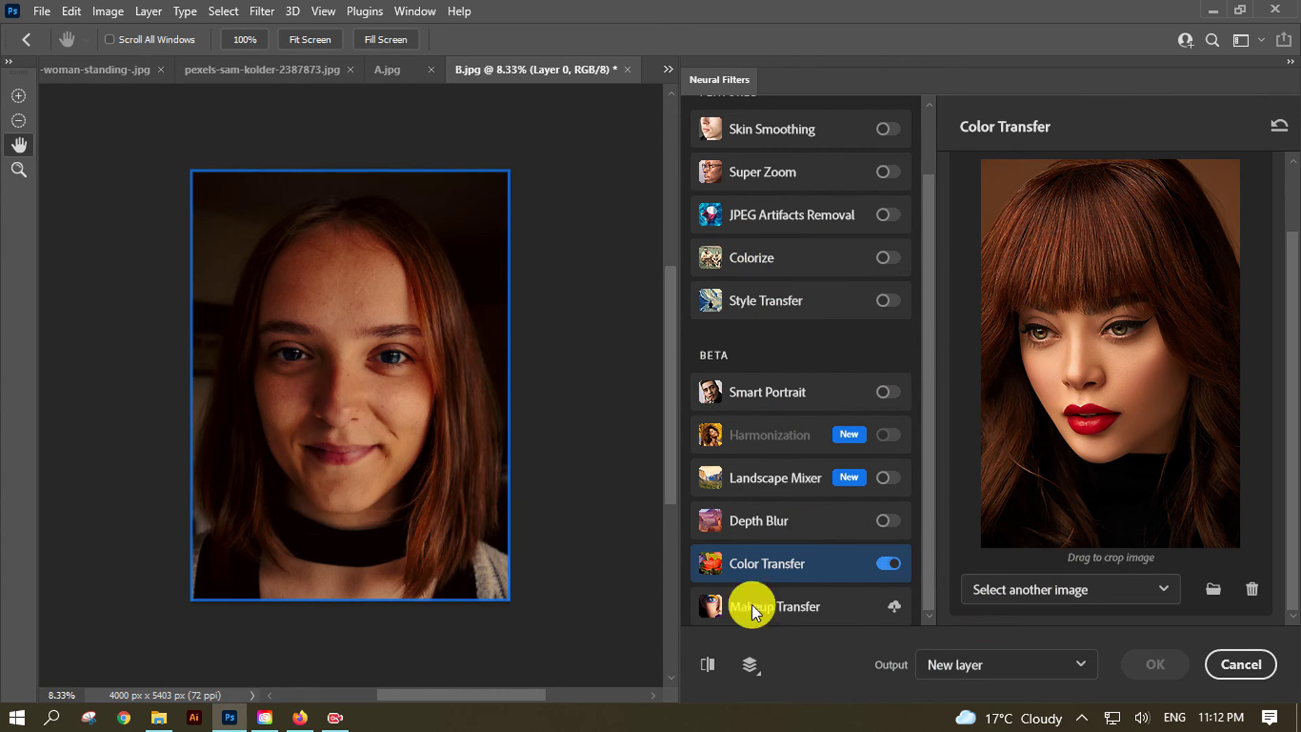
{"action": "left_click", "coordinate": [708, 666]}
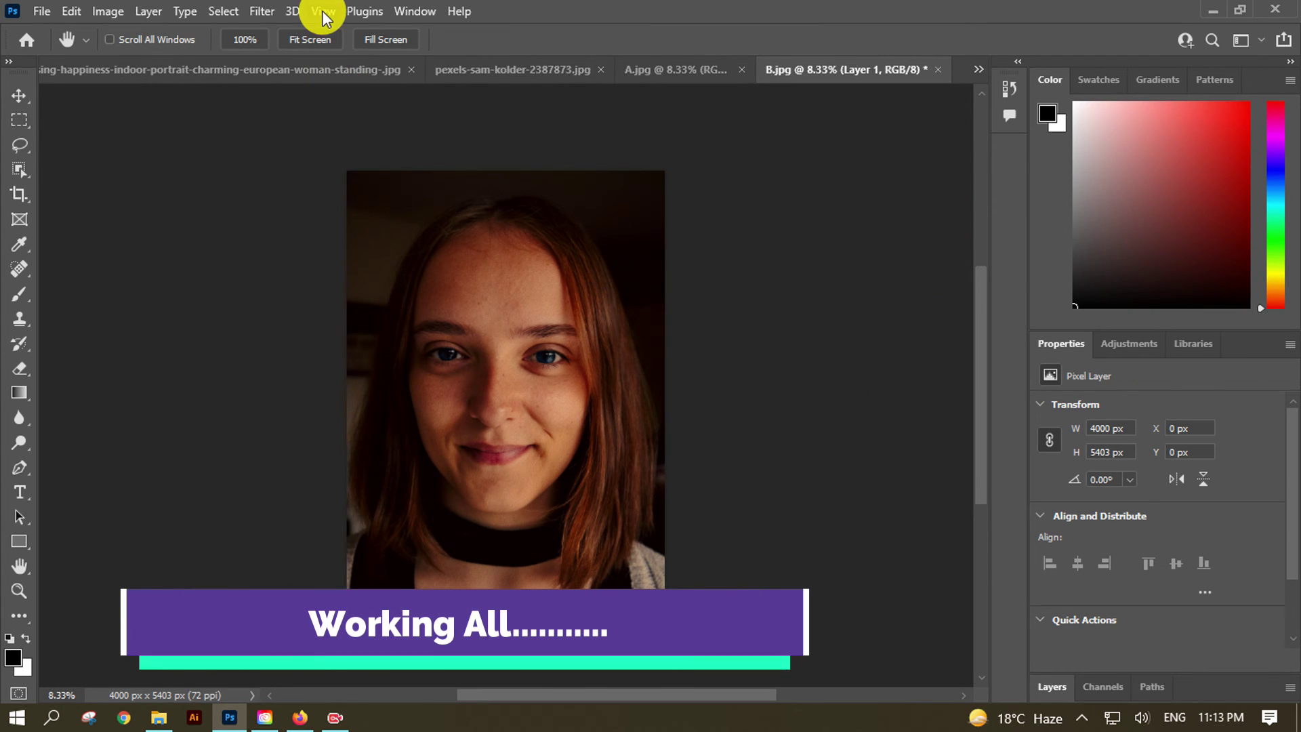
Show the Layers panel from the Window menu and float it beside the canvas.
{"action": "left_click", "coordinate": [324, 12]}
{"action": "left_click", "coordinate": [415, 12]}
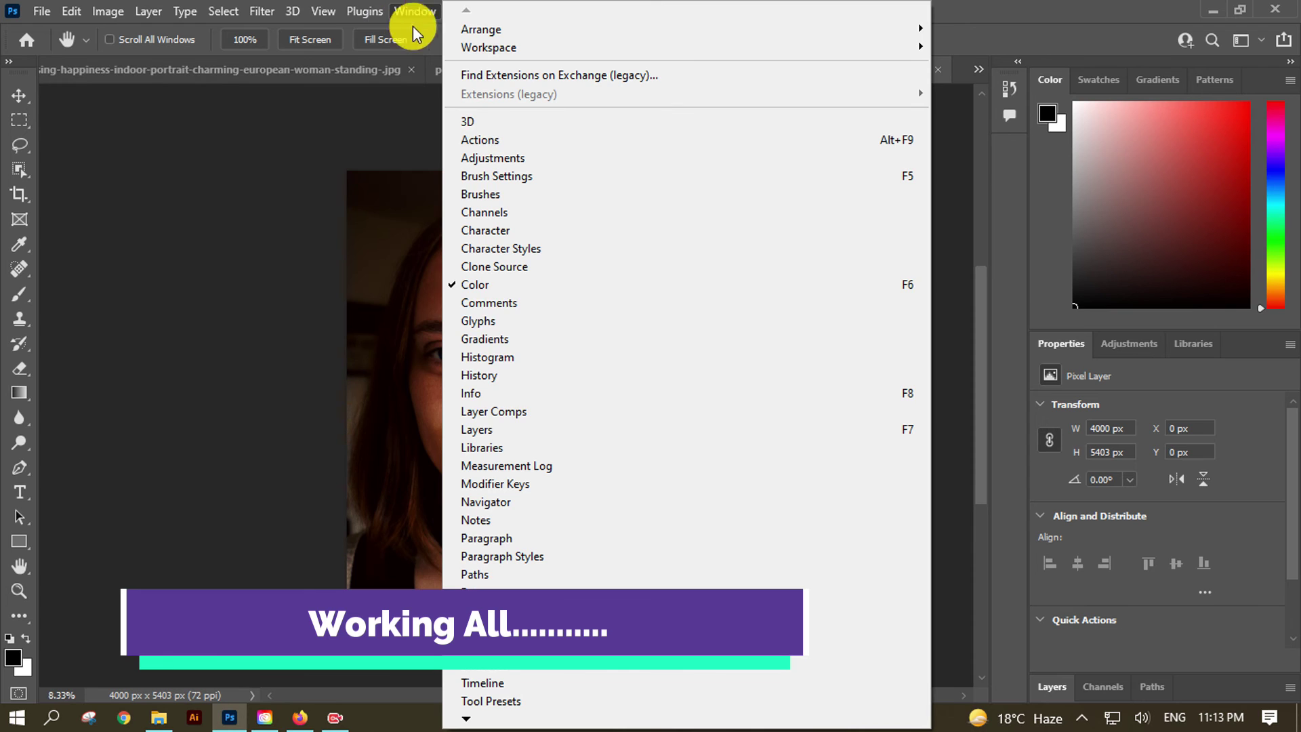
{"action": "left_click", "coordinate": [502, 429]}
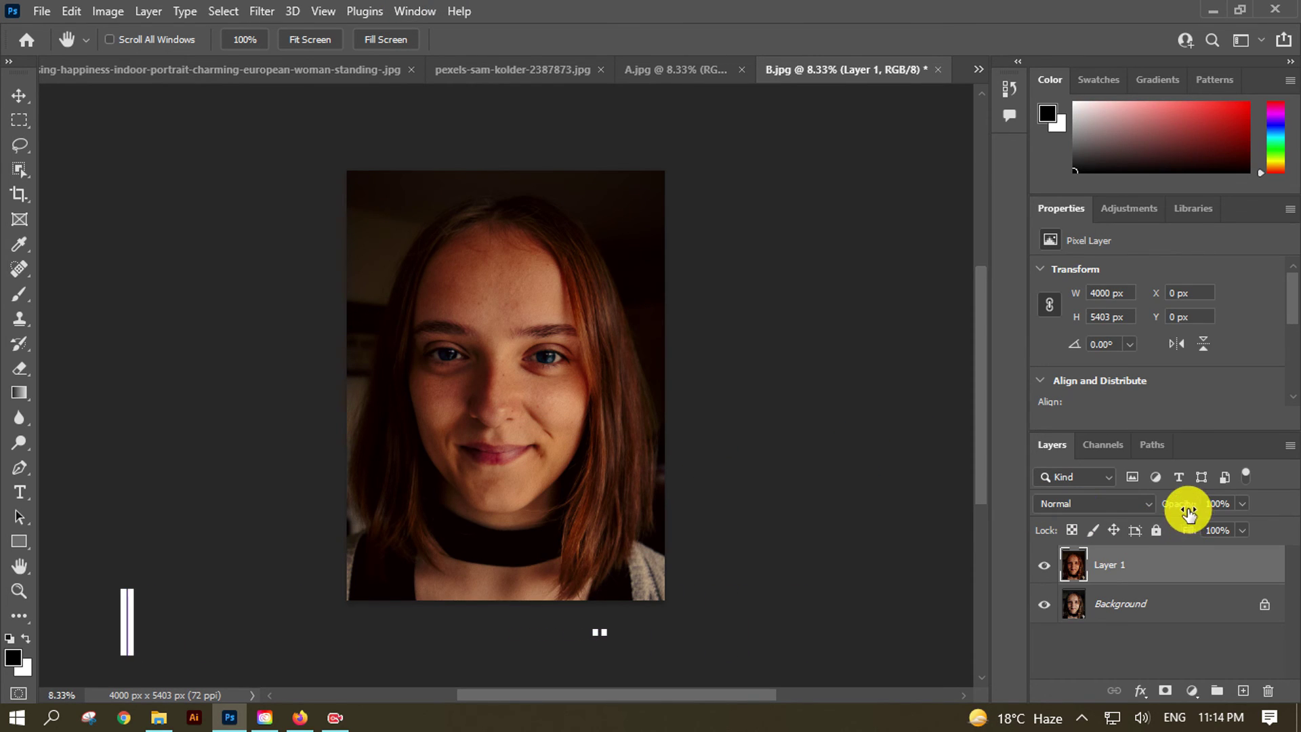
{"action": "left_click_drag", "start_coordinate": [1053, 445], "coordinate": [764, 163]}
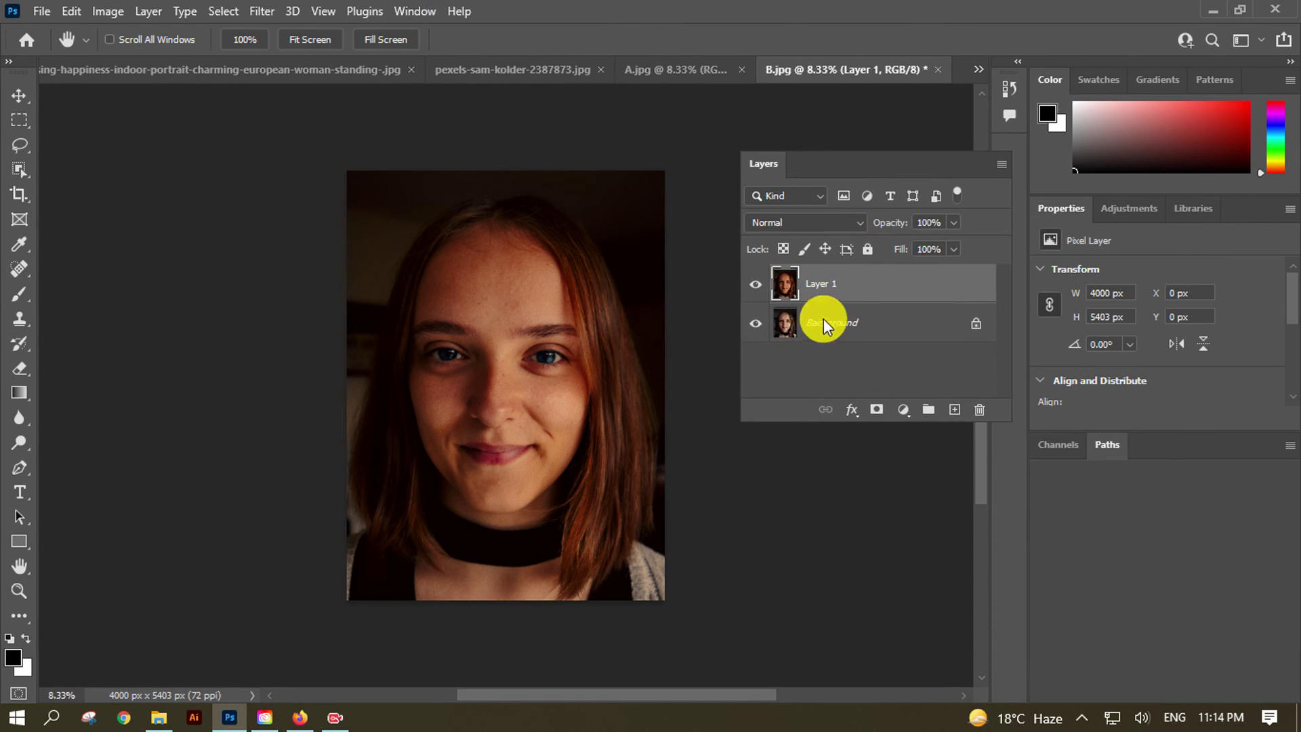
Toggle Layer 1's visibility off and on to compare it with the original Background.
{"action": "left_click", "coordinate": [755, 290]}
{"action": "left_click", "coordinate": [754, 290]}
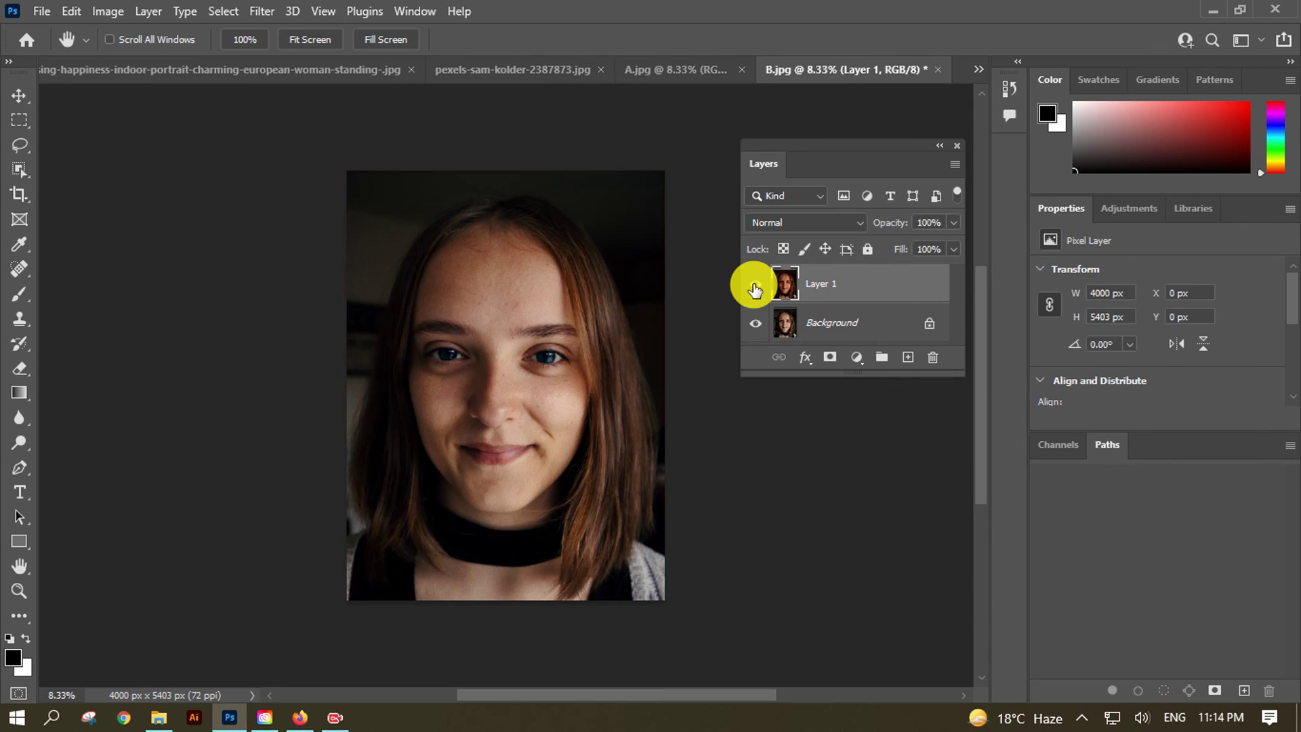
{"action": "left_click", "coordinate": [754, 290]}
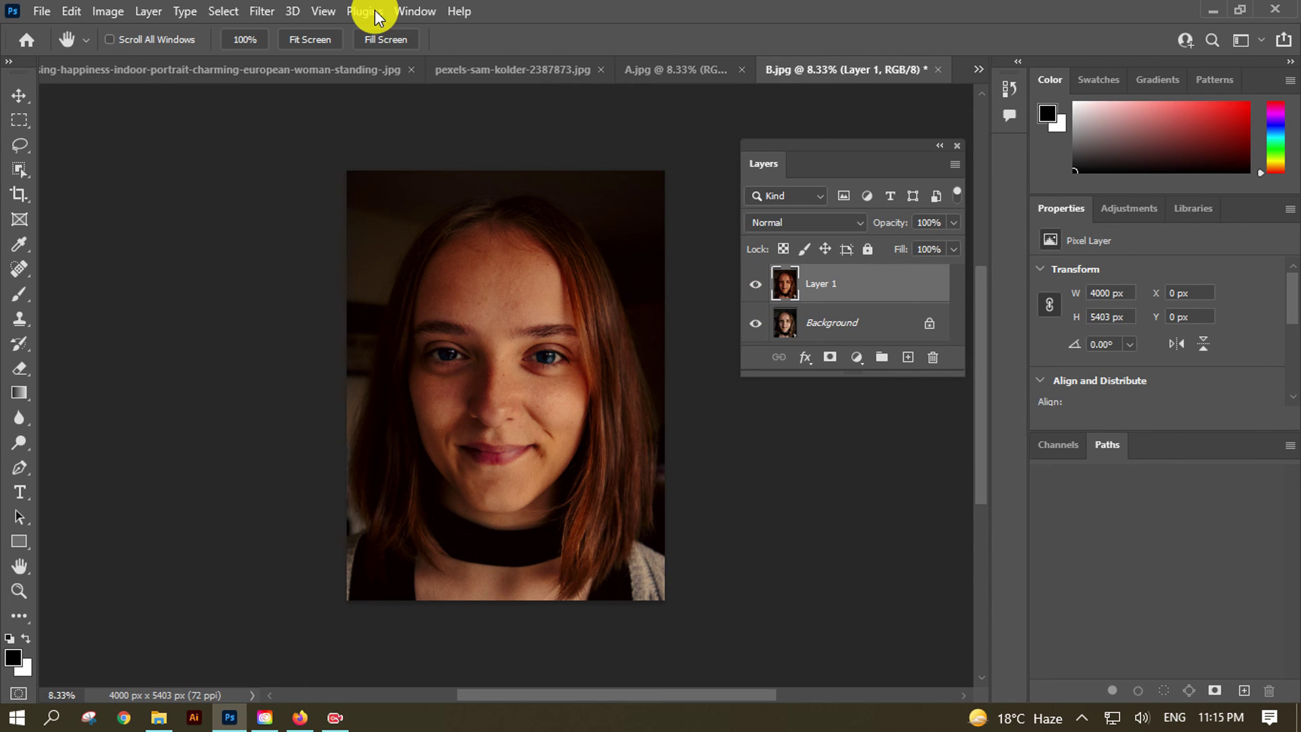
{"action": "left_click", "coordinate": [460, 13]}
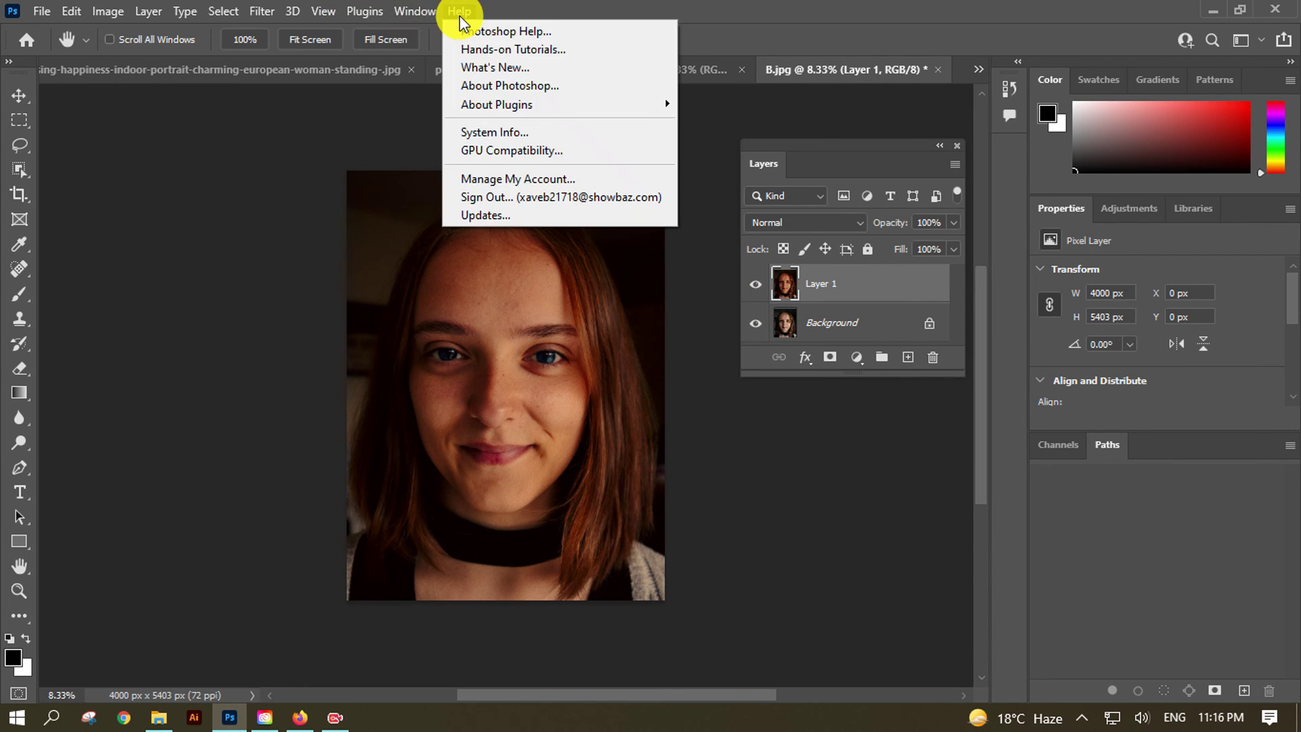
{"action": "left_click", "coordinate": [221, 209]}
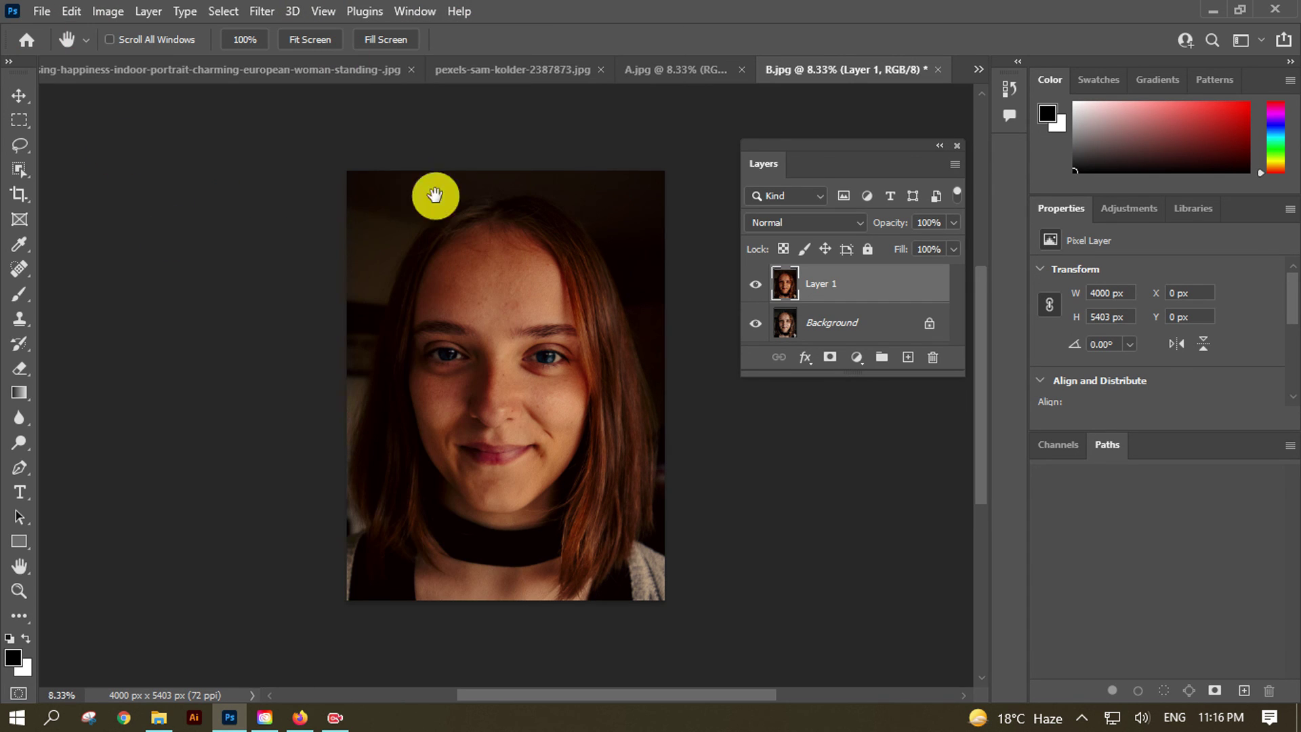
{"action": "left_click", "coordinate": [755, 285]}
{"action": "left_click", "coordinate": [754, 285]}
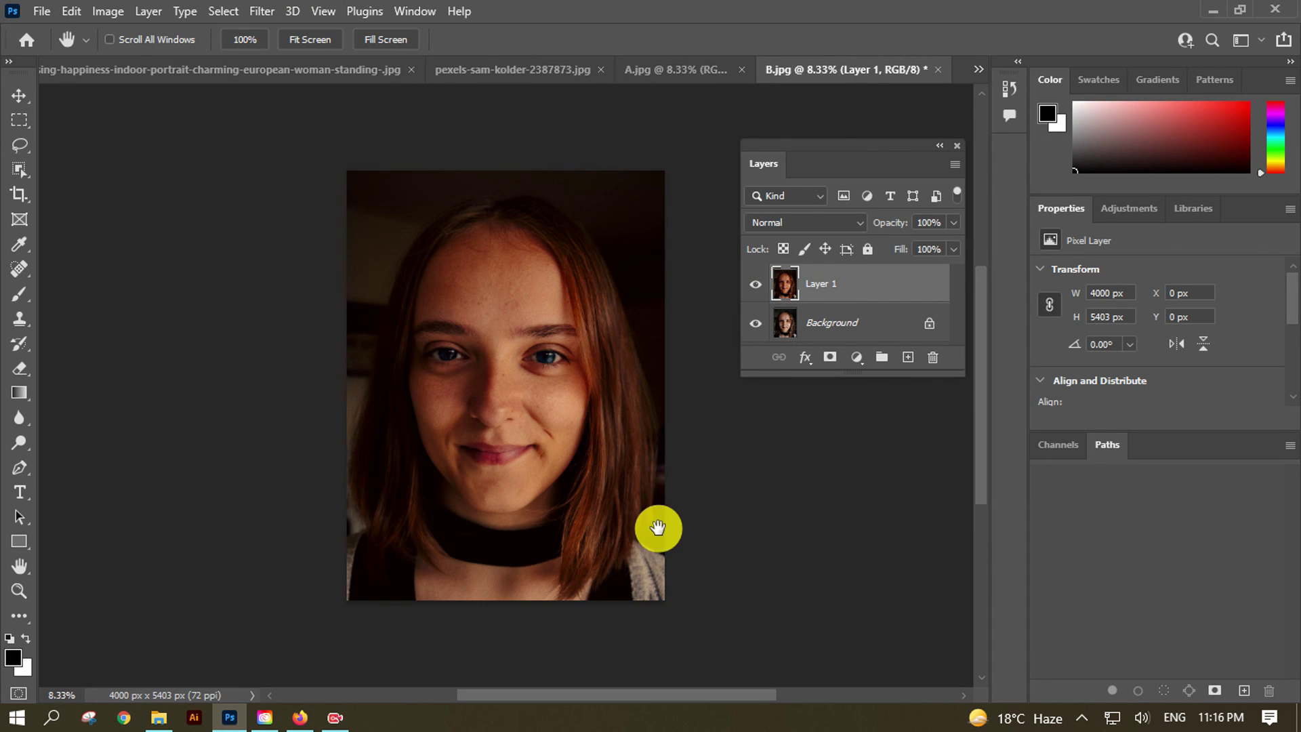